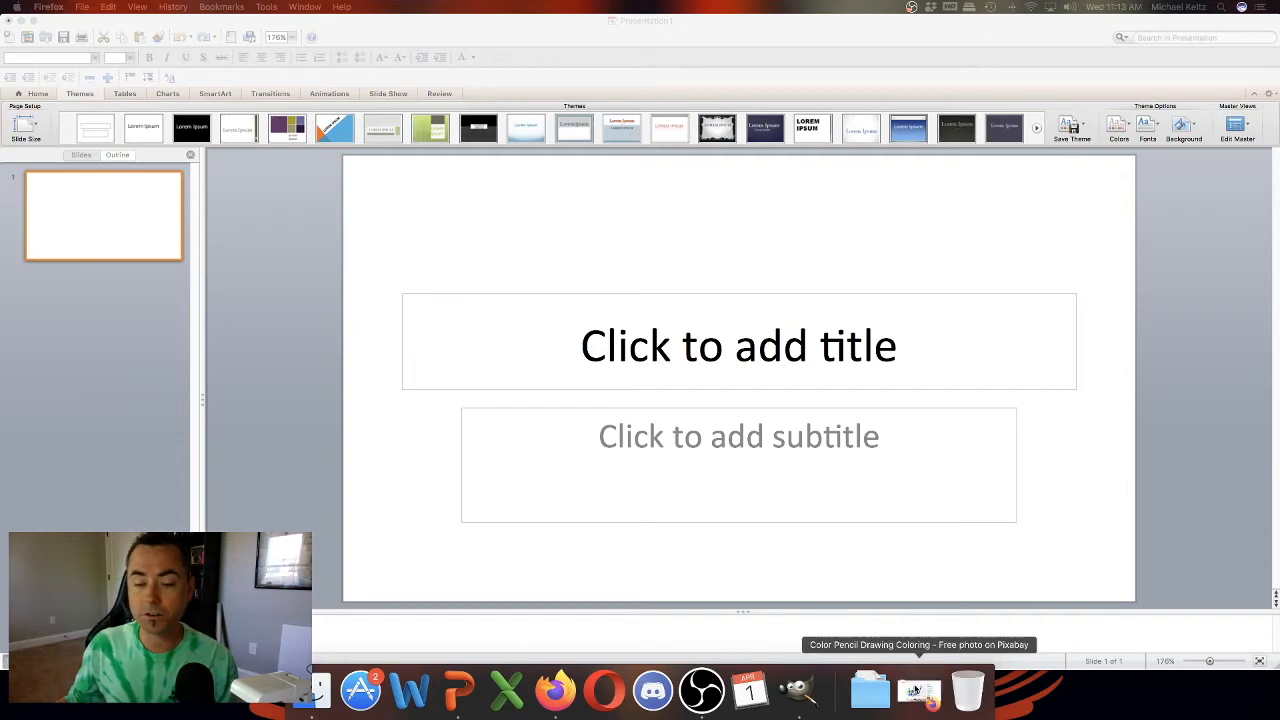
Step: Switch to the Pixabay photo page in Firefox and download the color pencil photo as the 1920×1255 JPG
{"action": "left_click", "coordinate": [916, 690]}
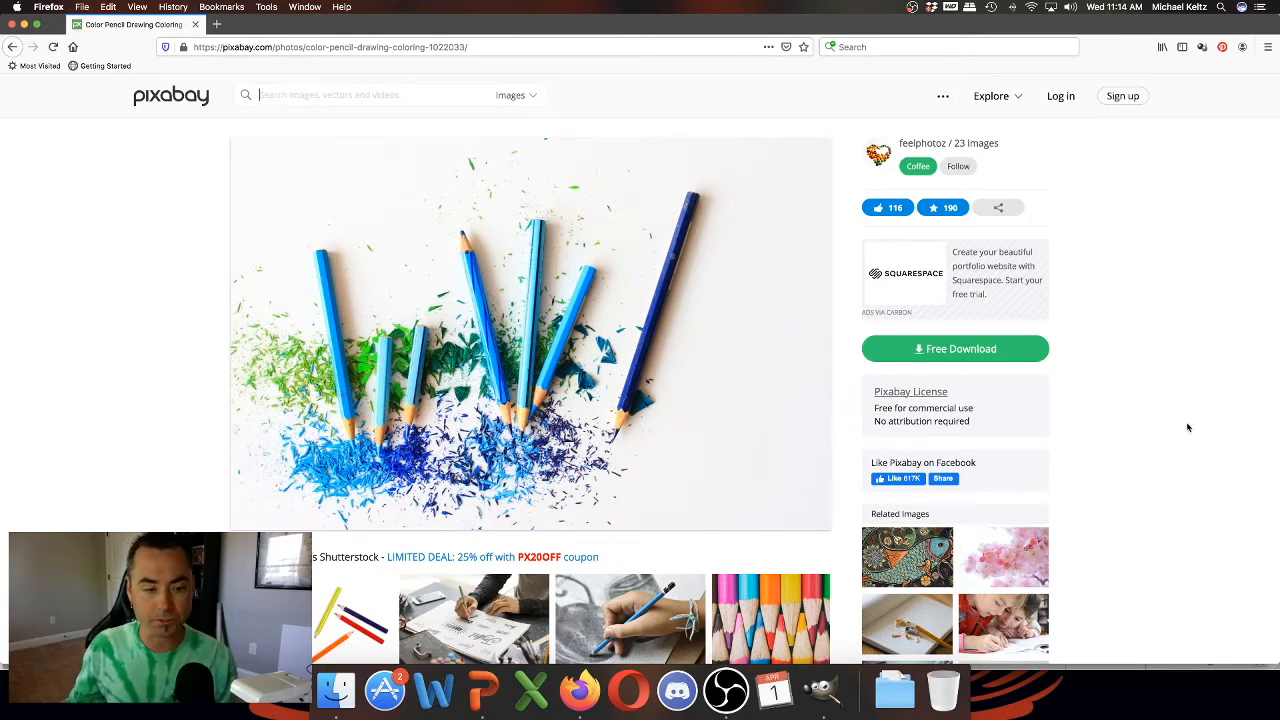
{"action": "left_click", "coordinate": [962, 355]}
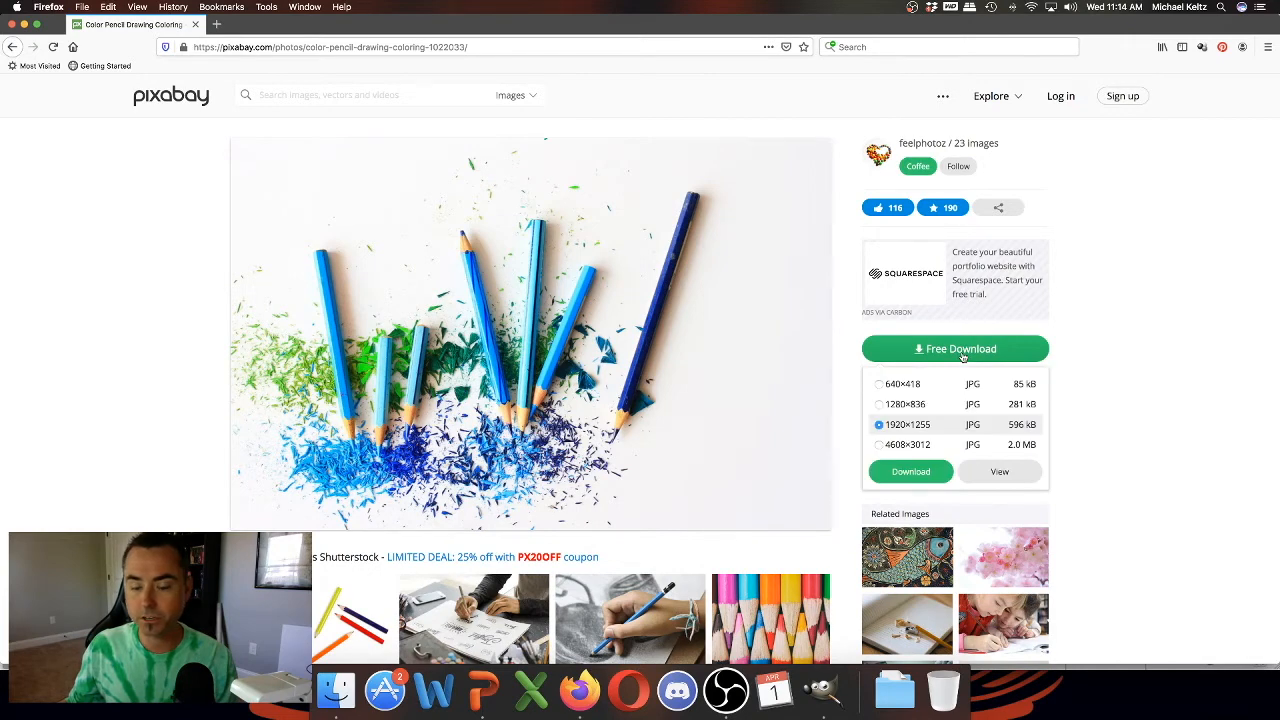
{"action": "left_click", "coordinate": [910, 476]}
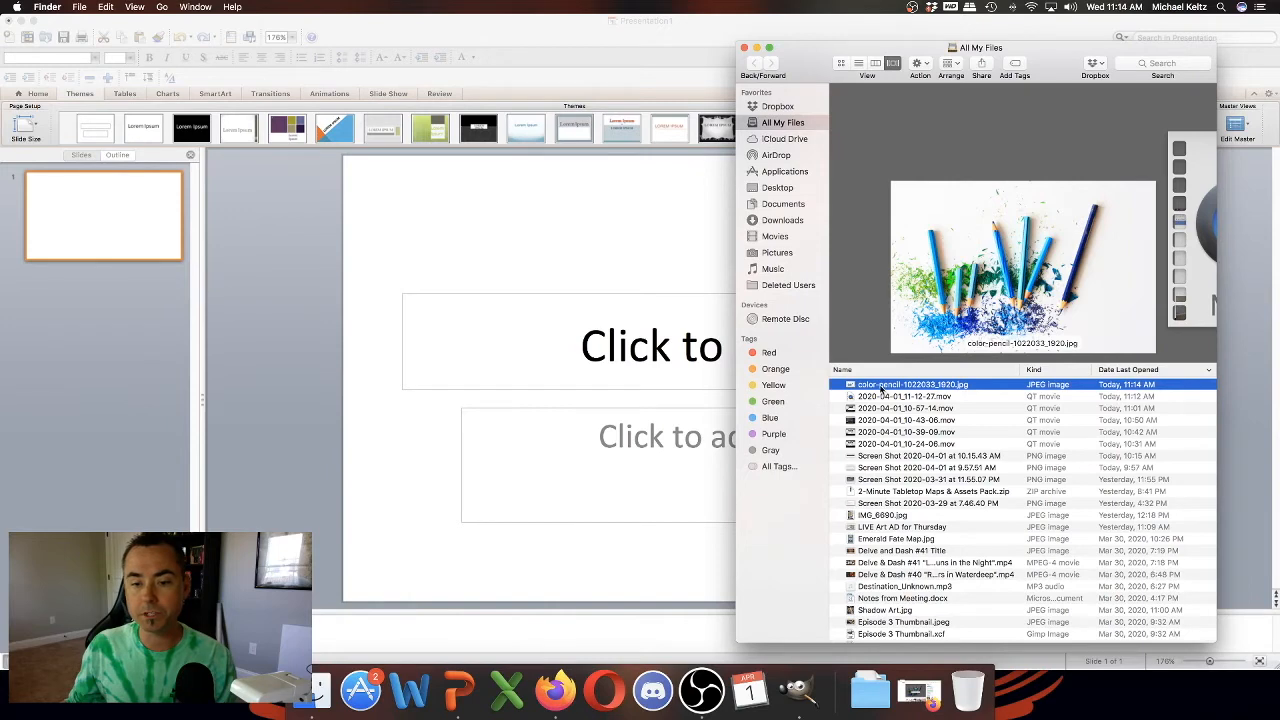
Step: Place color-pencil-1022033_1920.jpg on the PowerPoint slide and enlarge it proportionally to 10 inches wide
{"action": "mouse_move", "coordinate": [881, 390]}
{"action": "left_mouse_down"}
{"action": "mouse_move", "coordinate": [578, 288]}
{"action": "mouse_move", "coordinate": [494, 222]}
{"action": "mouse_move", "coordinate": [757, 49]}
{"action": "left_mouse_up"}
{"action": "left_click", "coordinate": [757, 48]}
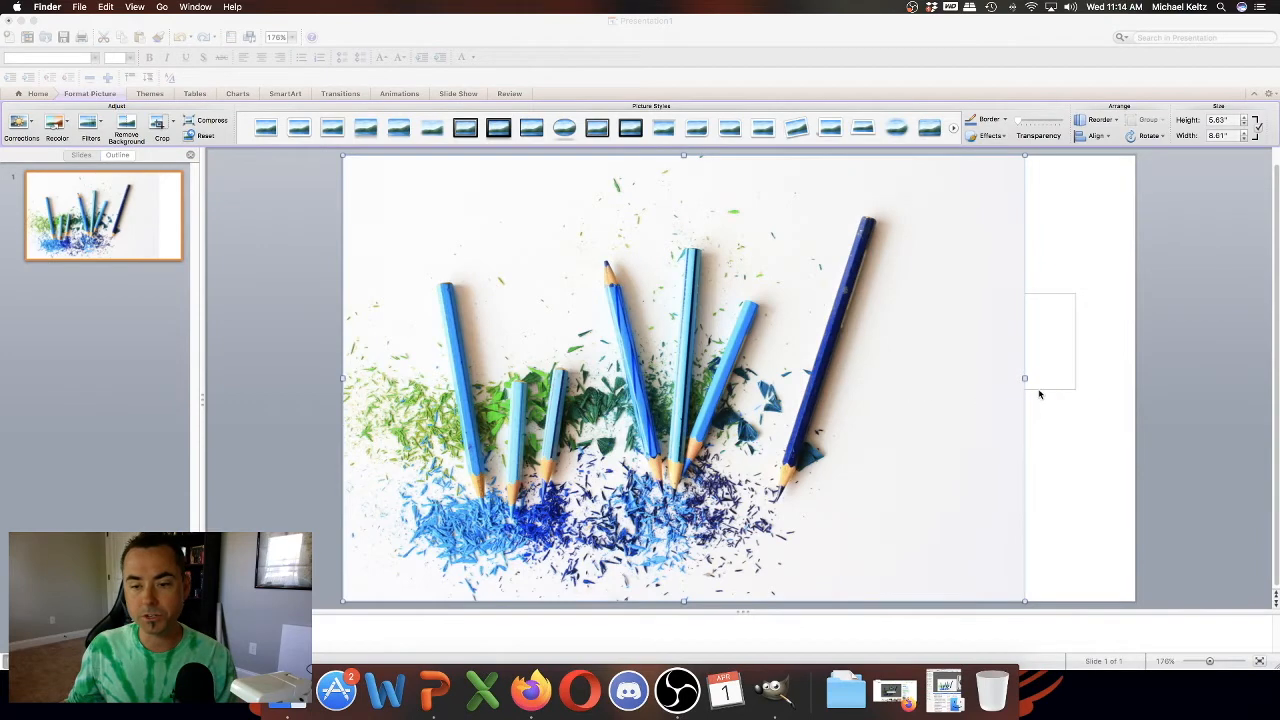
{"action": "left_click", "coordinate": [795, 319]}
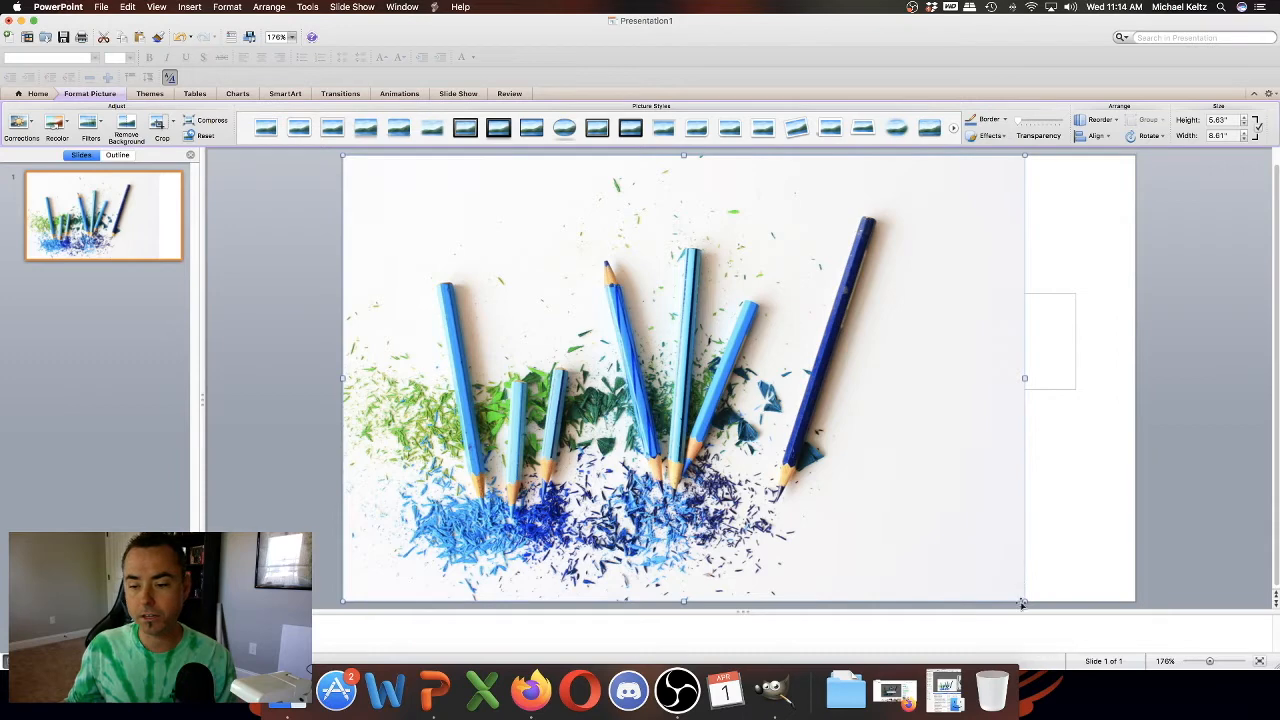
{"action": "left_click_drag", "start_coordinate": [1109, 630], "coordinate": [1119, 634]}
{"action": "left_click_drag", "start_coordinate": [936, 314], "coordinate": [931, 308]}
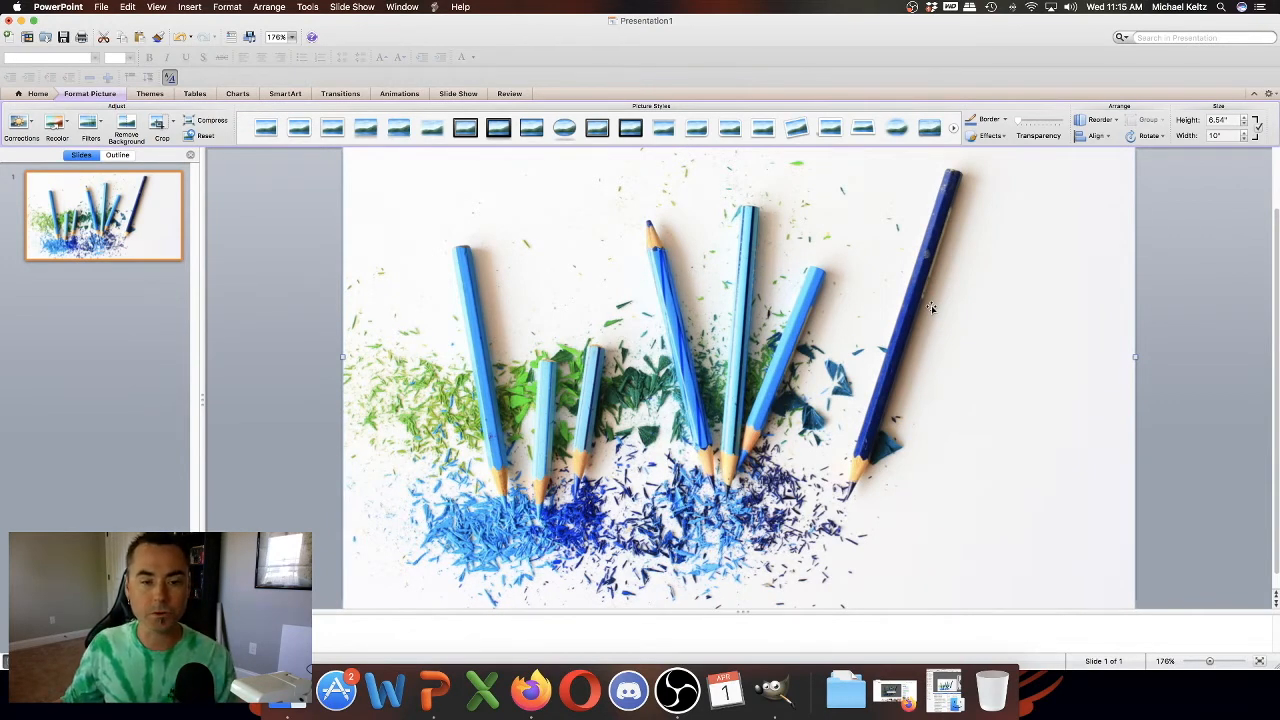
Step: Check which slide size and aspect ratio the presentation uses
{"action": "left_click", "coordinate": [40, 94]}
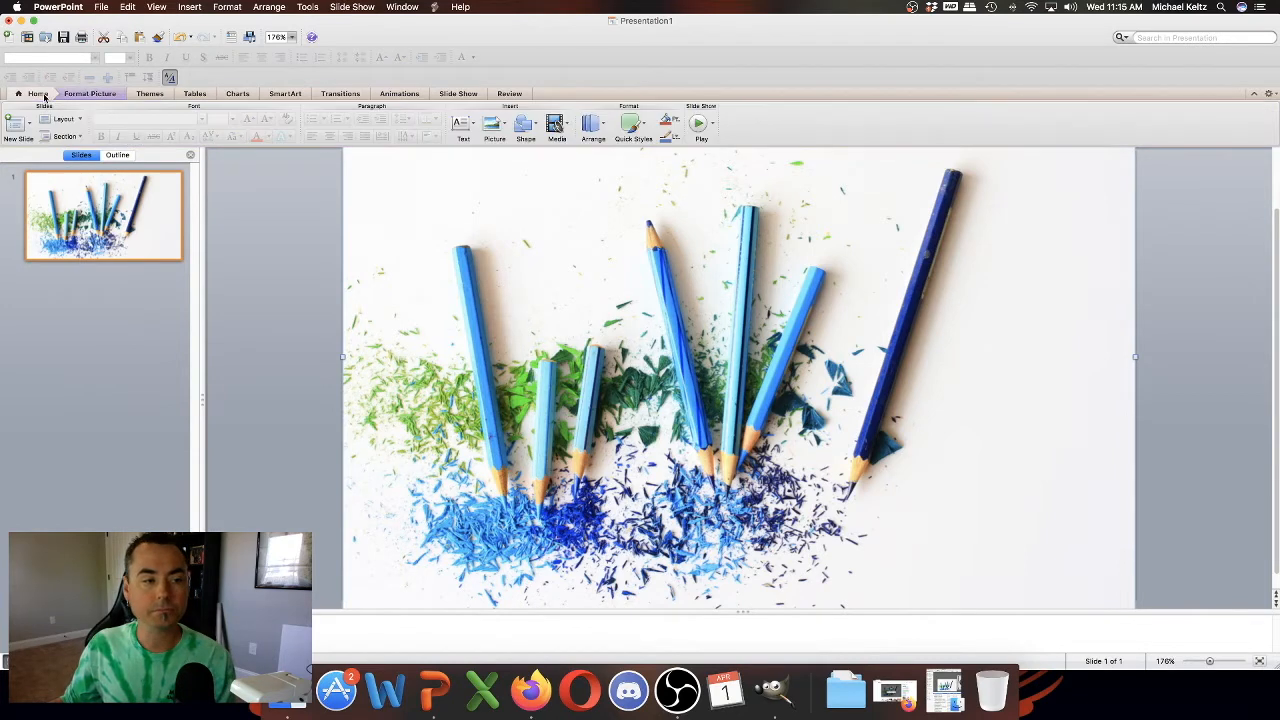
{"action": "left_click", "coordinate": [150, 94]}
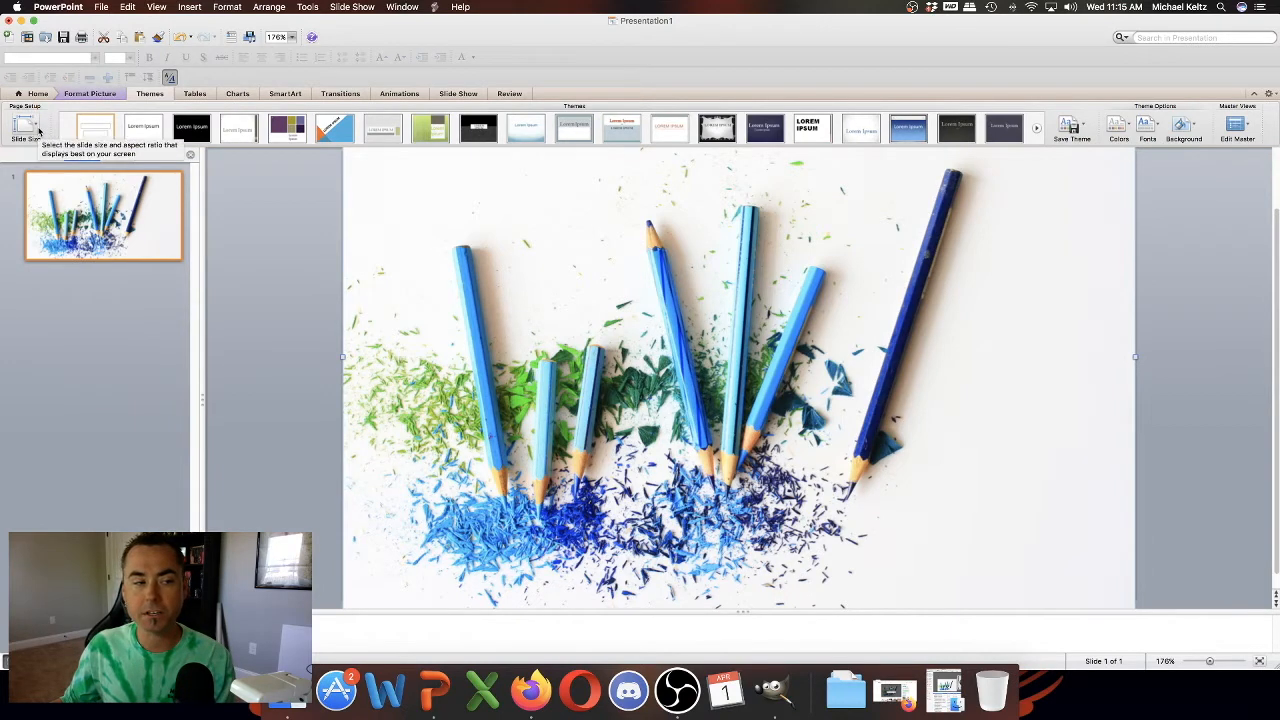
{"action": "left_click", "coordinate": [38, 130]}
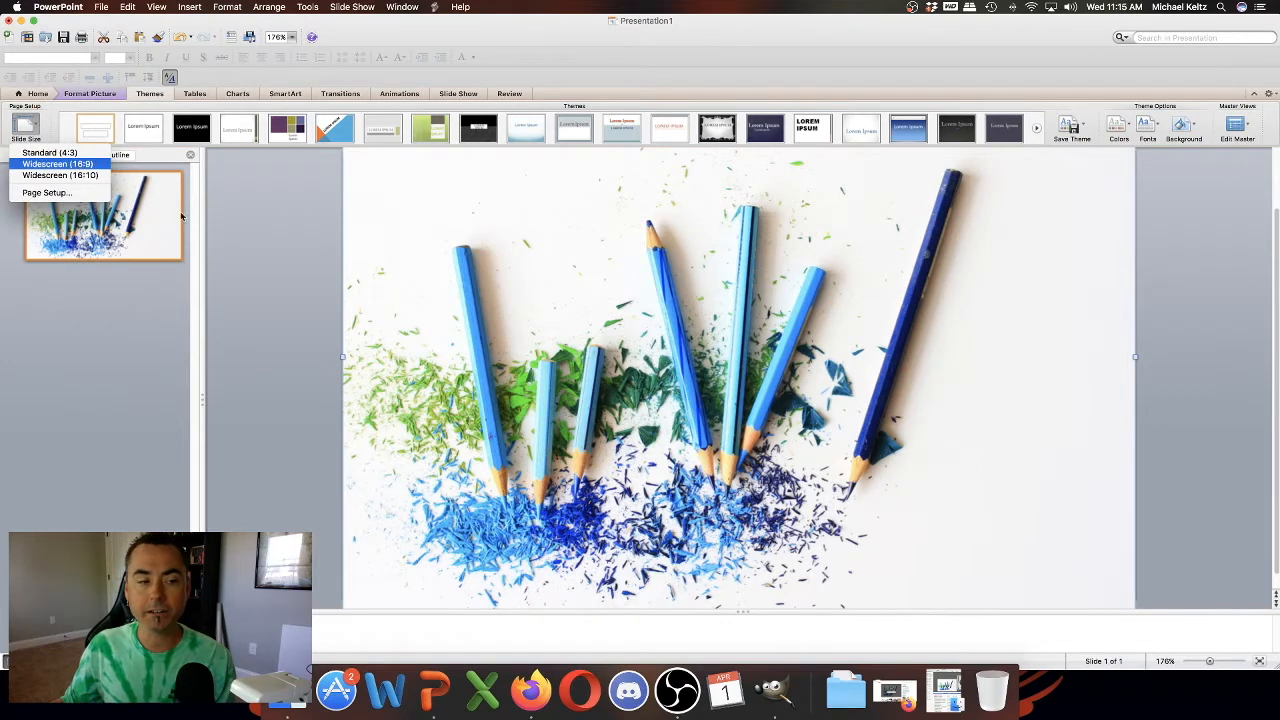
{"action": "left_click", "coordinate": [114, 237]}
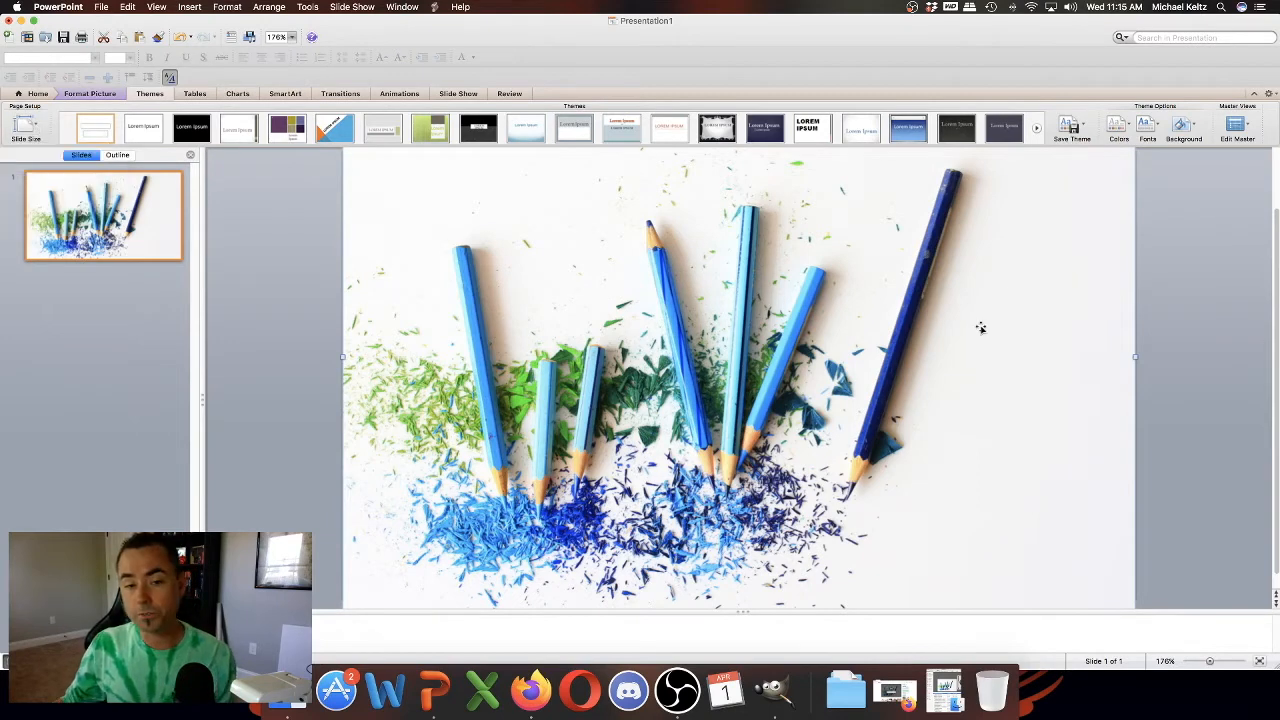
Step: Crop the pencil picture to the slide edges, 5.63 inches high by 10 inches wide
{"action": "left_click", "coordinate": [740, 292]}
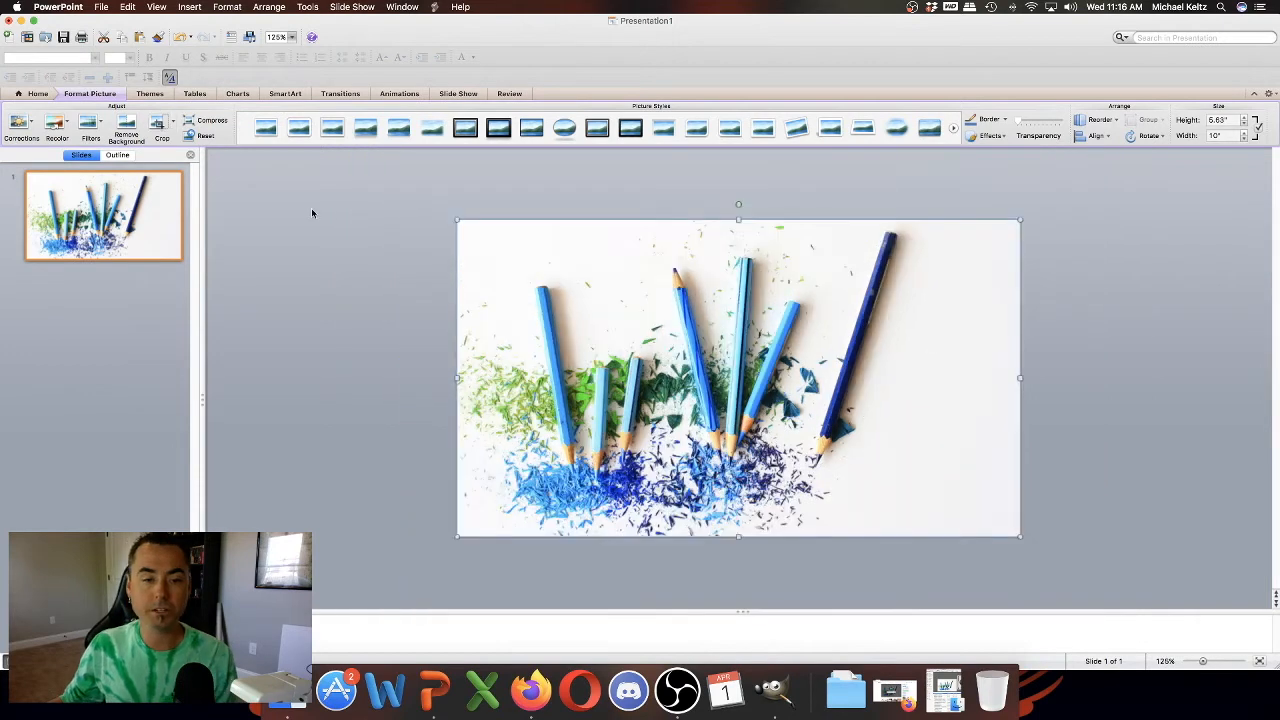
{"action": "left_click", "coordinate": [311, 212]}
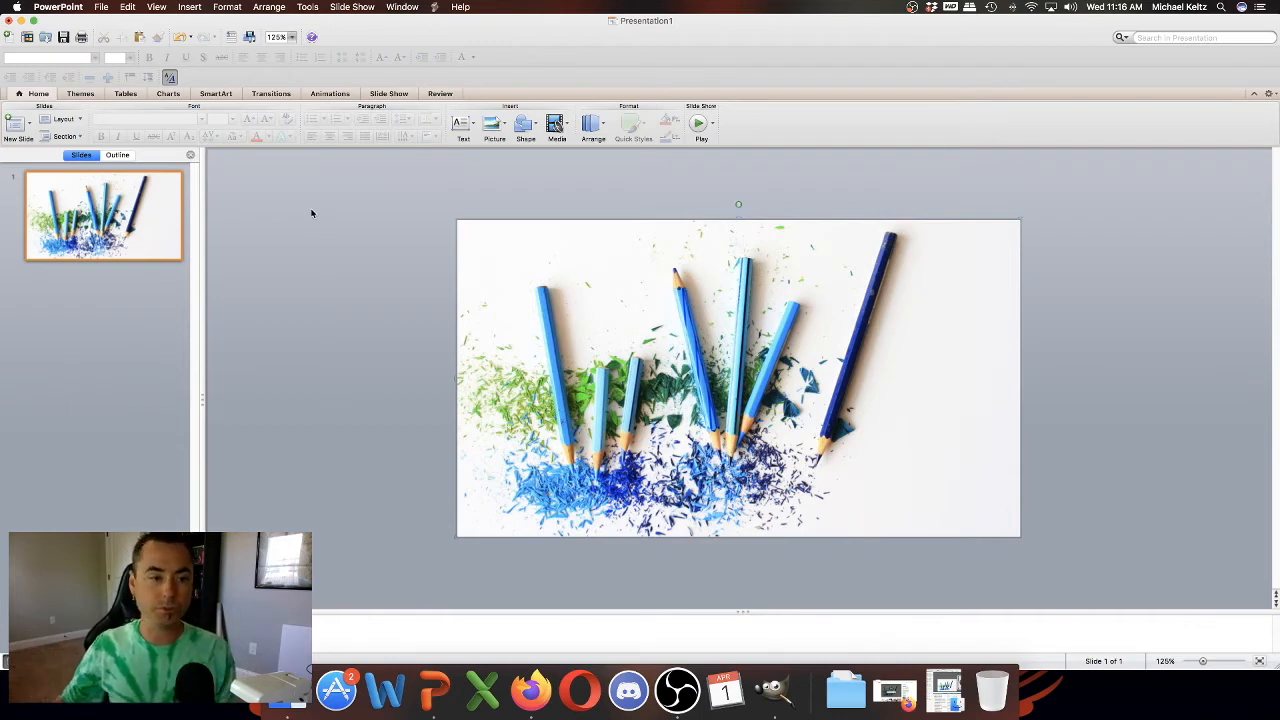
Step: Draw a plain rectangle over the pencil picture that covers the whole slide
{"action": "left_click", "coordinate": [530, 125]}
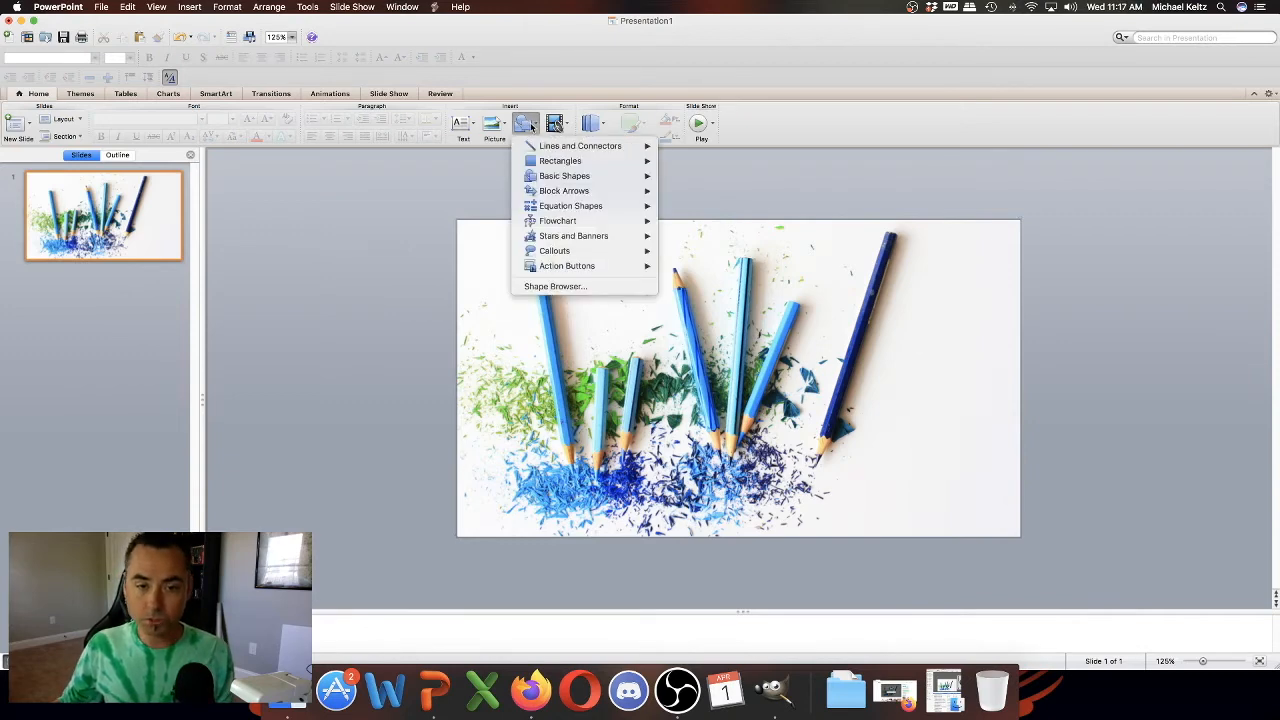
{"action": "mouse_move", "coordinate": [562, 165]}
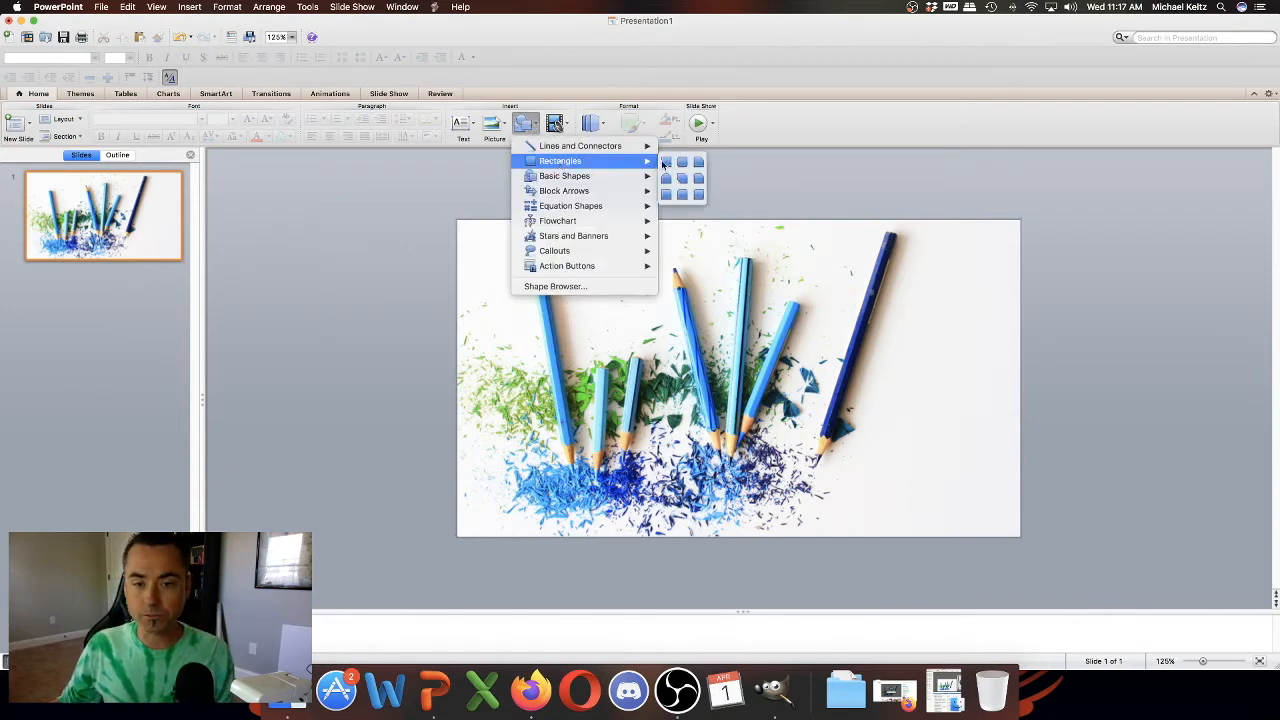
{"action": "left_click", "coordinate": [666, 162]}
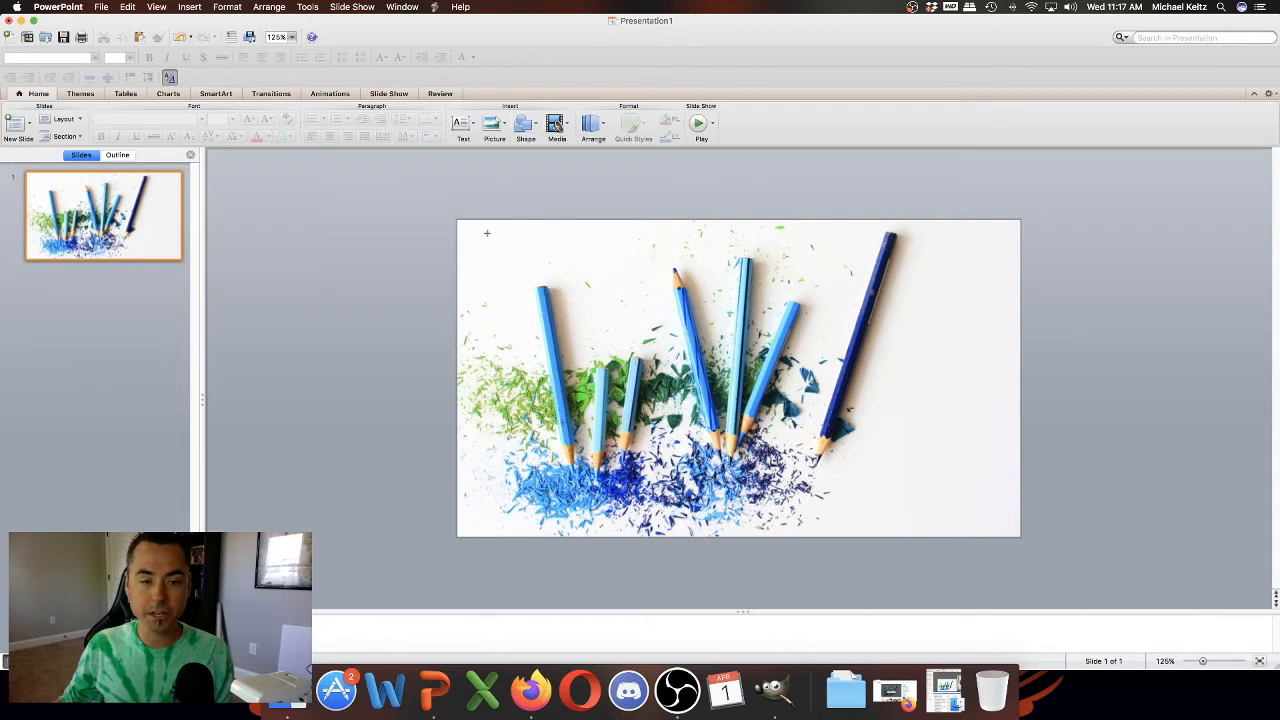
{"action": "left_click_drag", "start_coordinate": [475, 230], "coordinate": [1021, 538]}
Step: Format the rectangle with a solid black fill
{"action": "right_click", "coordinate": [537, 272]}
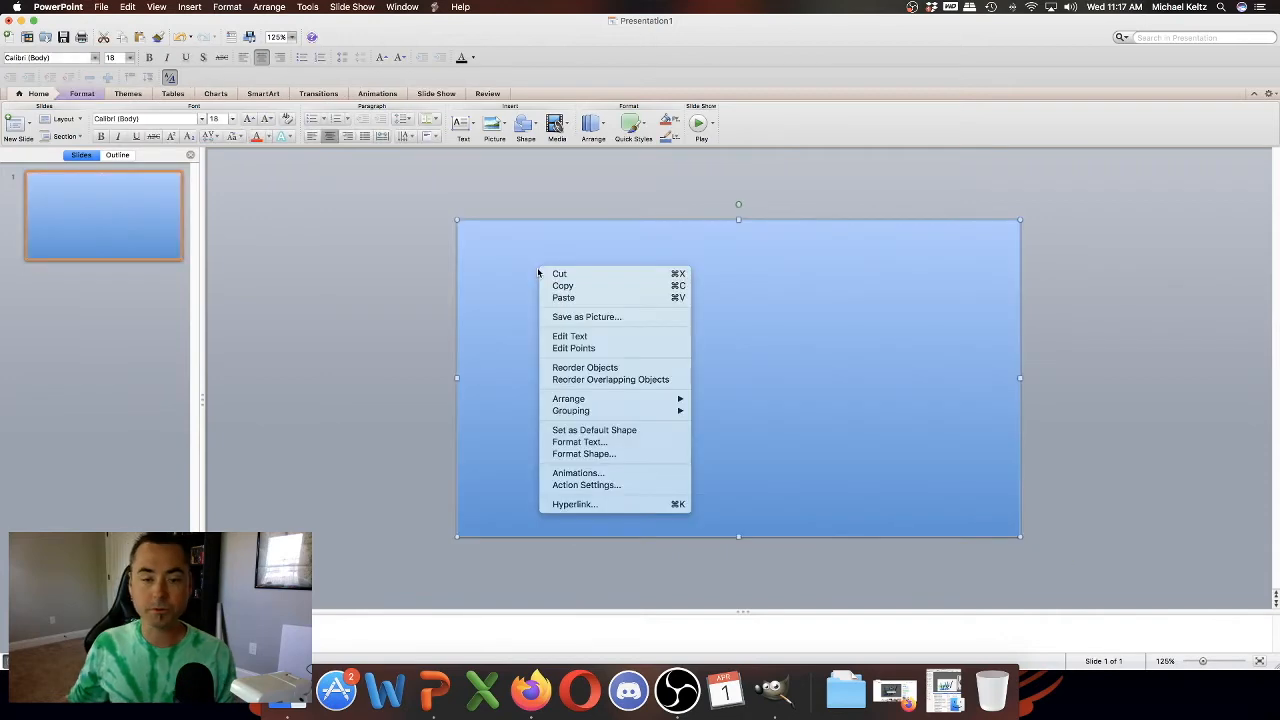
{"action": "left_click", "coordinate": [611, 455]}
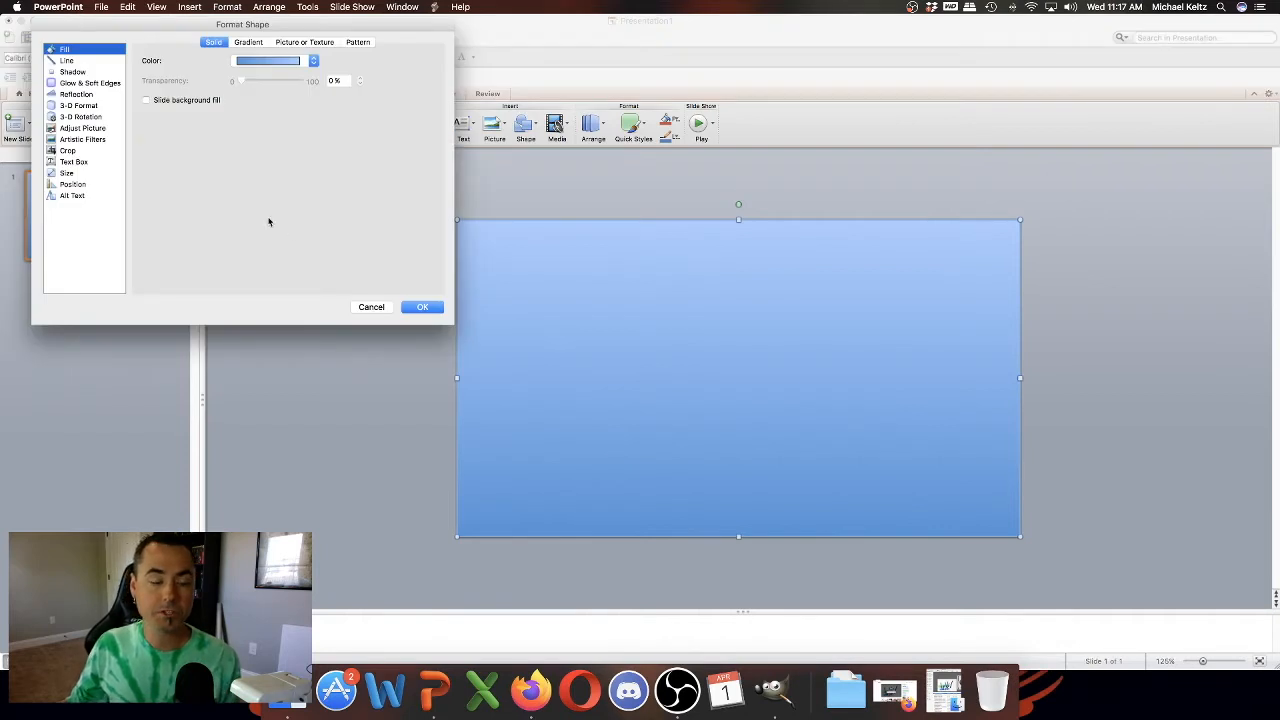
{"action": "left_click", "coordinate": [256, 64]}
{"action": "left_click", "coordinate": [247, 101]}
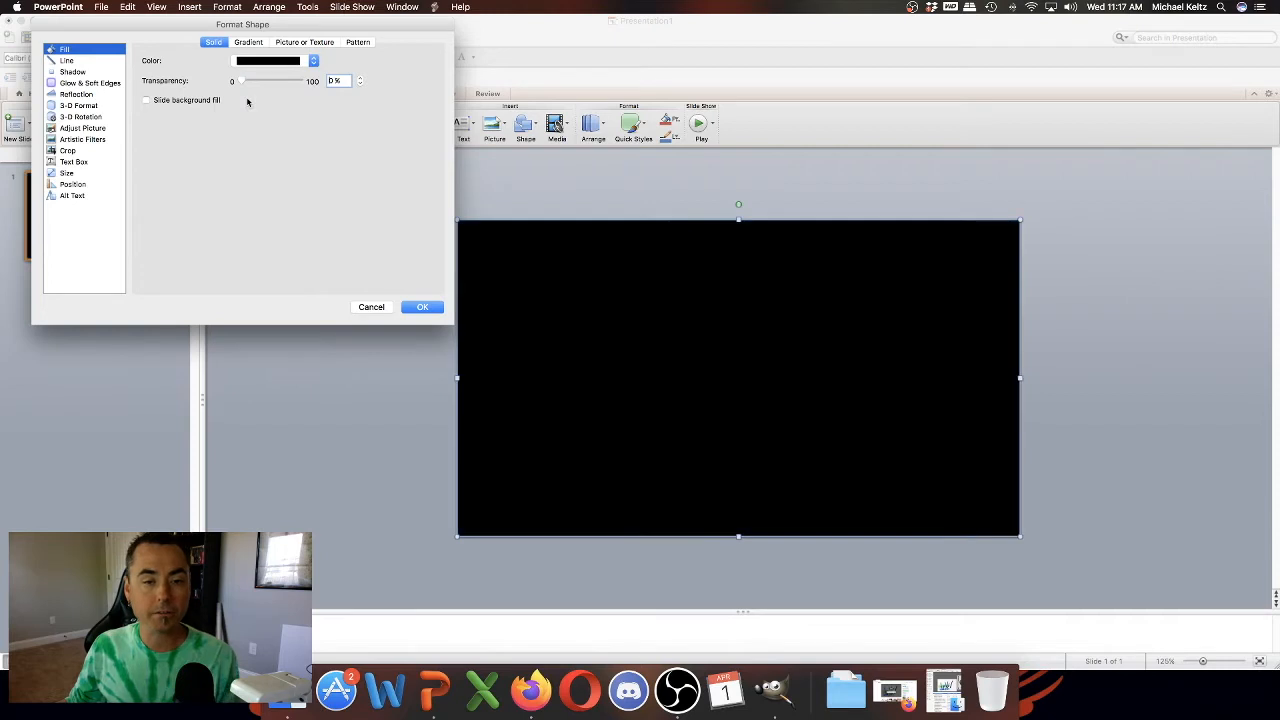
Step: Give the rectangle's outline a linear gradient running from orange to yellow
{"action": "left_click", "coordinate": [88, 61]}
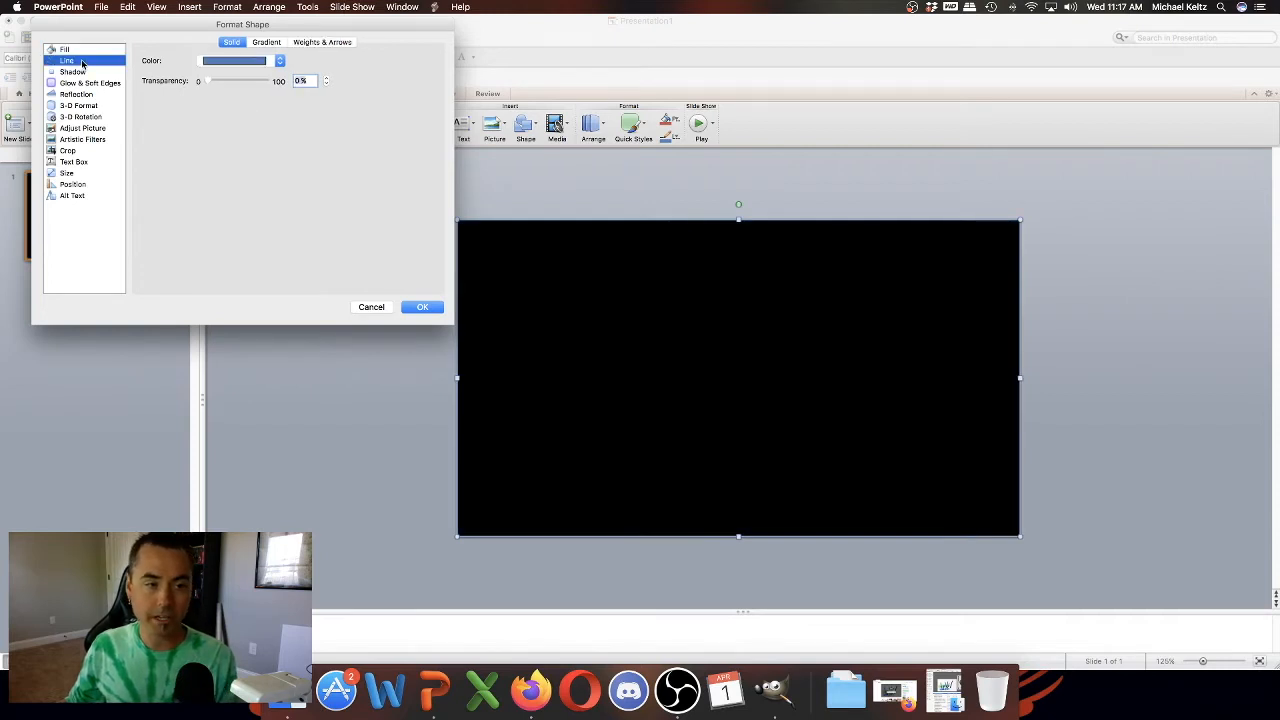
{"action": "left_click", "coordinate": [265, 43]}
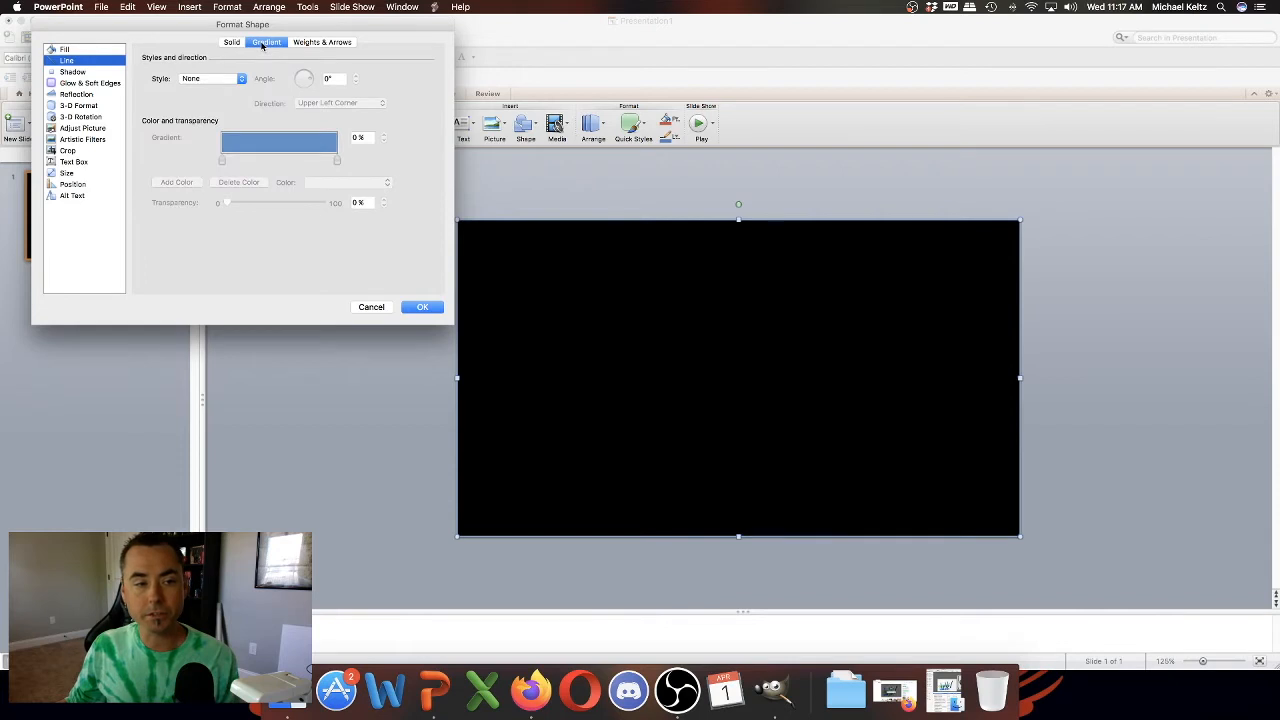
{"action": "left_click", "coordinate": [241, 80]}
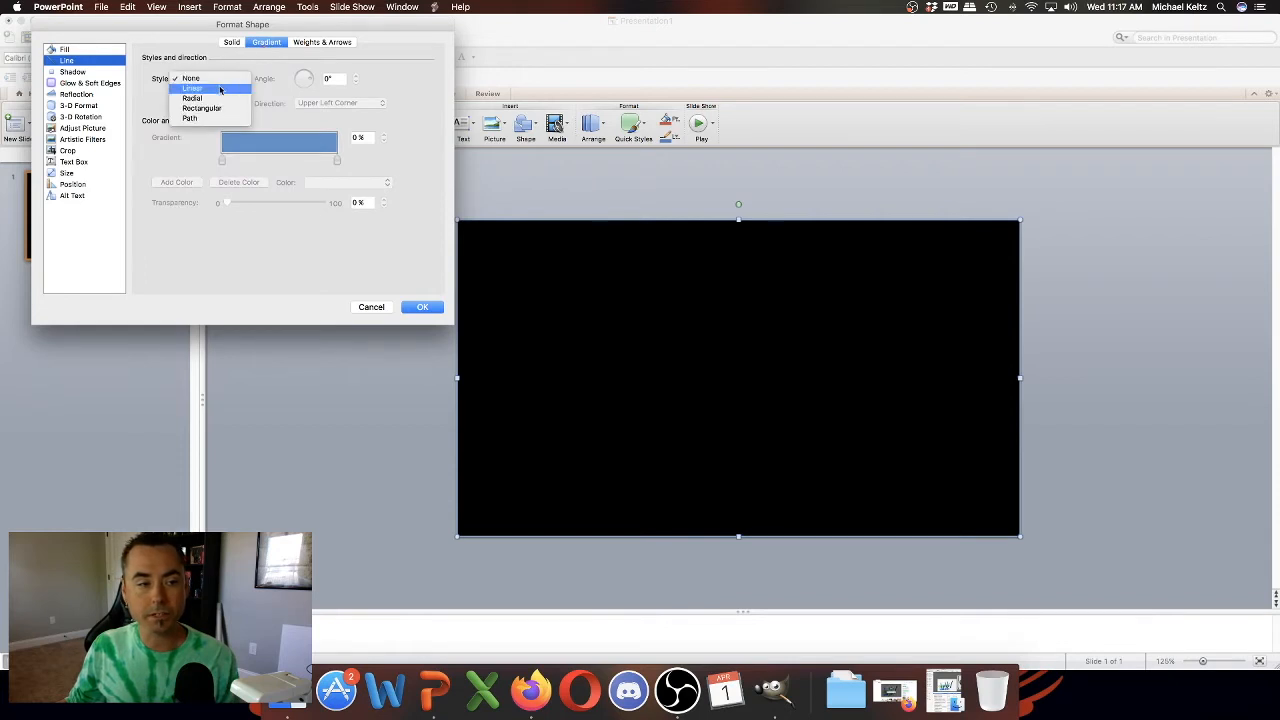
{"action": "left_click", "coordinate": [200, 85]}
{"action": "left_click", "coordinate": [222, 160]}
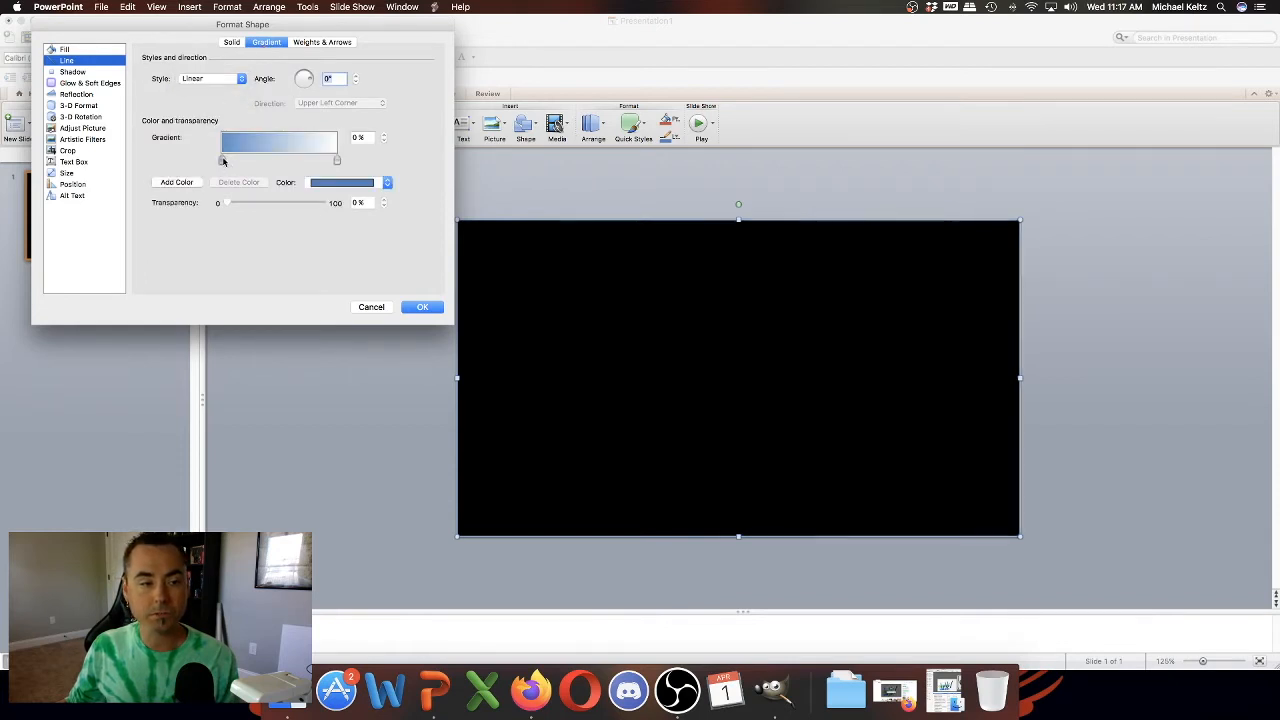
{"action": "left_click", "coordinate": [335, 185]}
{"action": "left_click", "coordinate": [327, 270]}
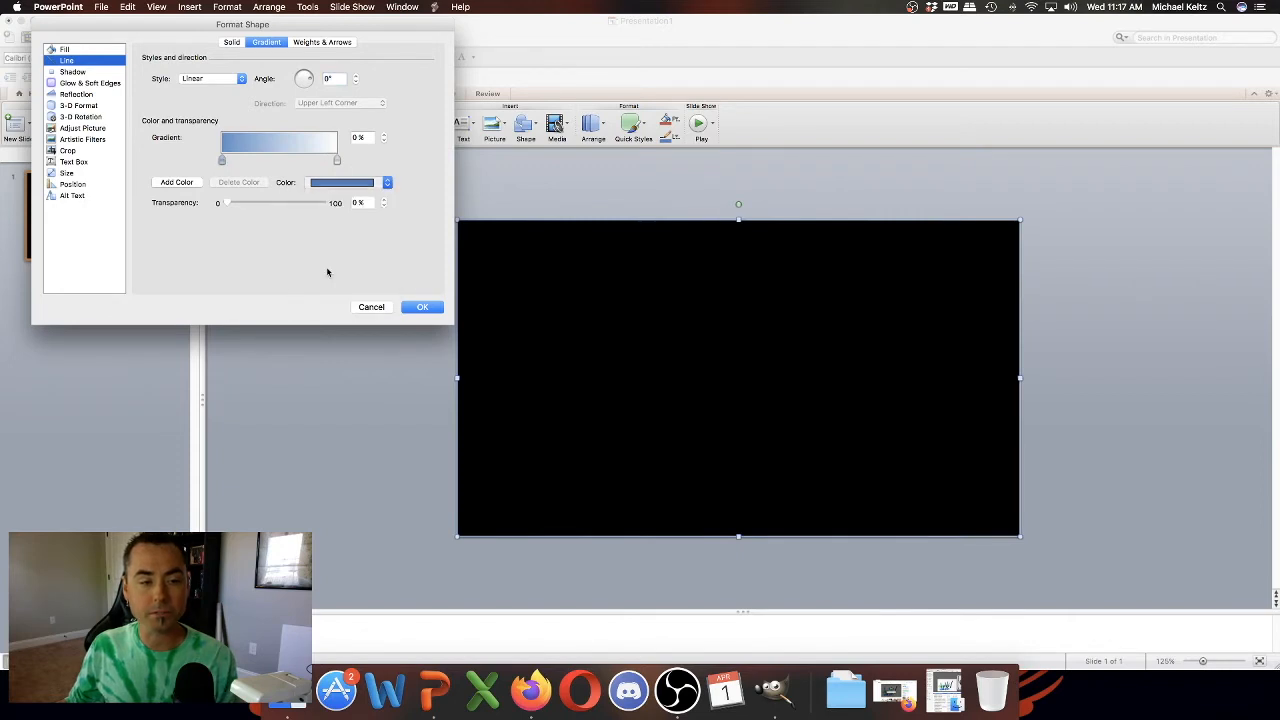
{"action": "left_click", "coordinate": [336, 160]}
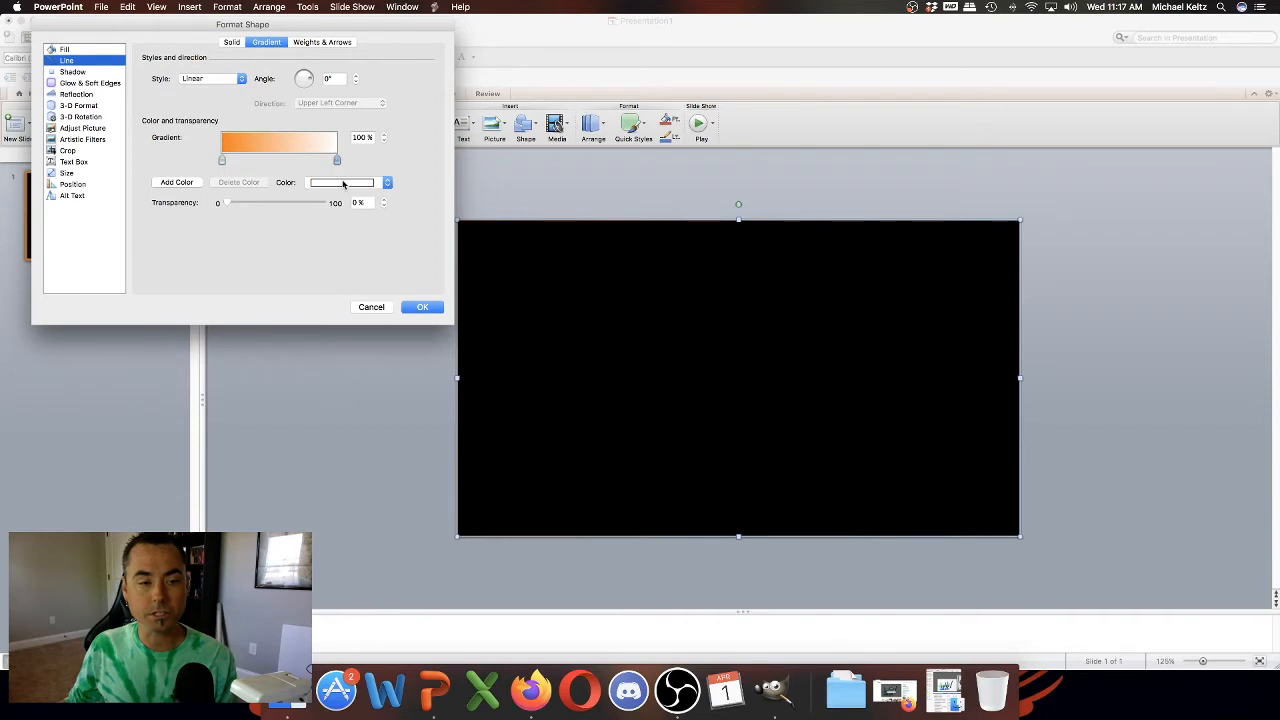
{"action": "left_click", "coordinate": [344, 184]}
{"action": "left_click", "coordinate": [337, 270]}
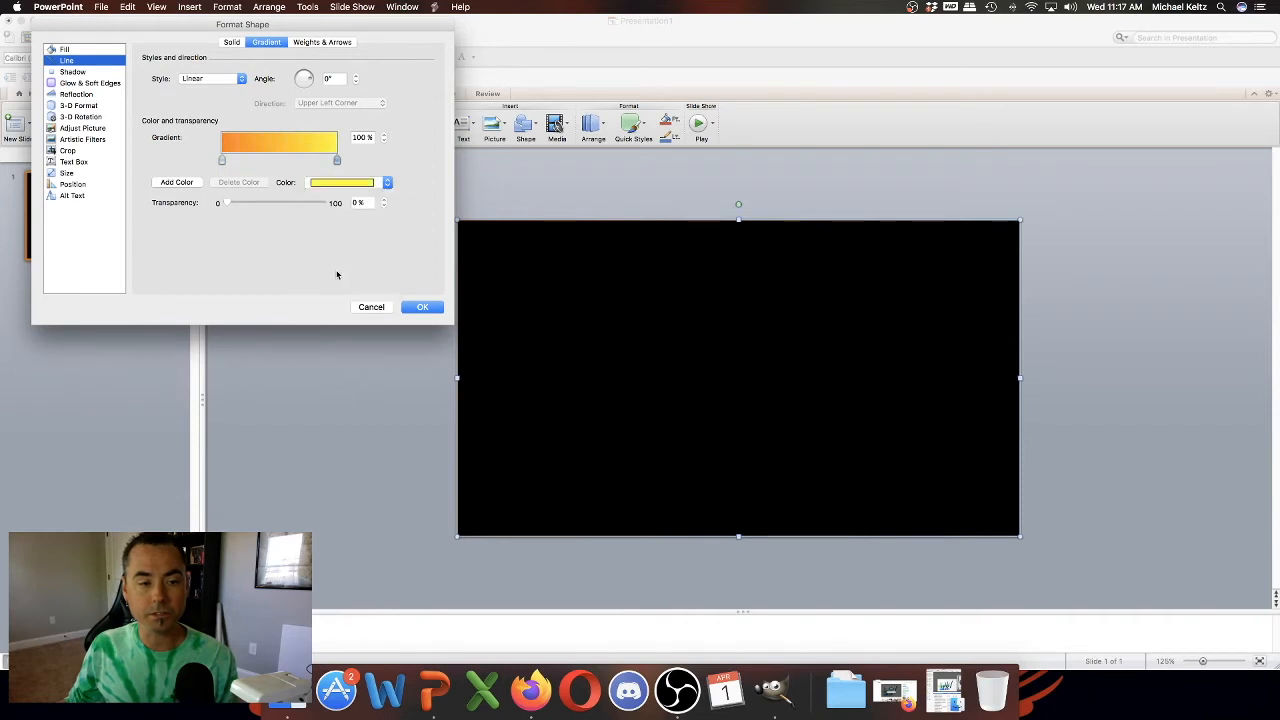
Step: Set the weight of the rectangle's outline to 6 pt
{"action": "left_click", "coordinate": [320, 43]}
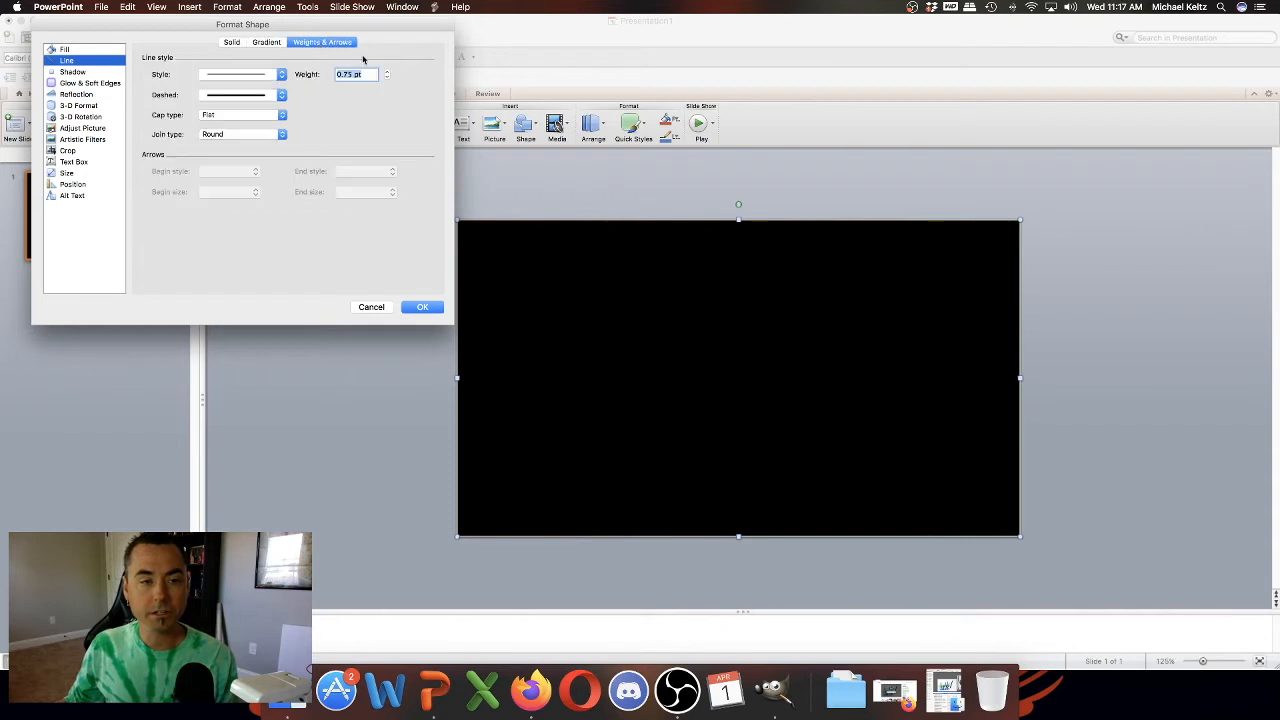
{"action": "type", "text": "8"}
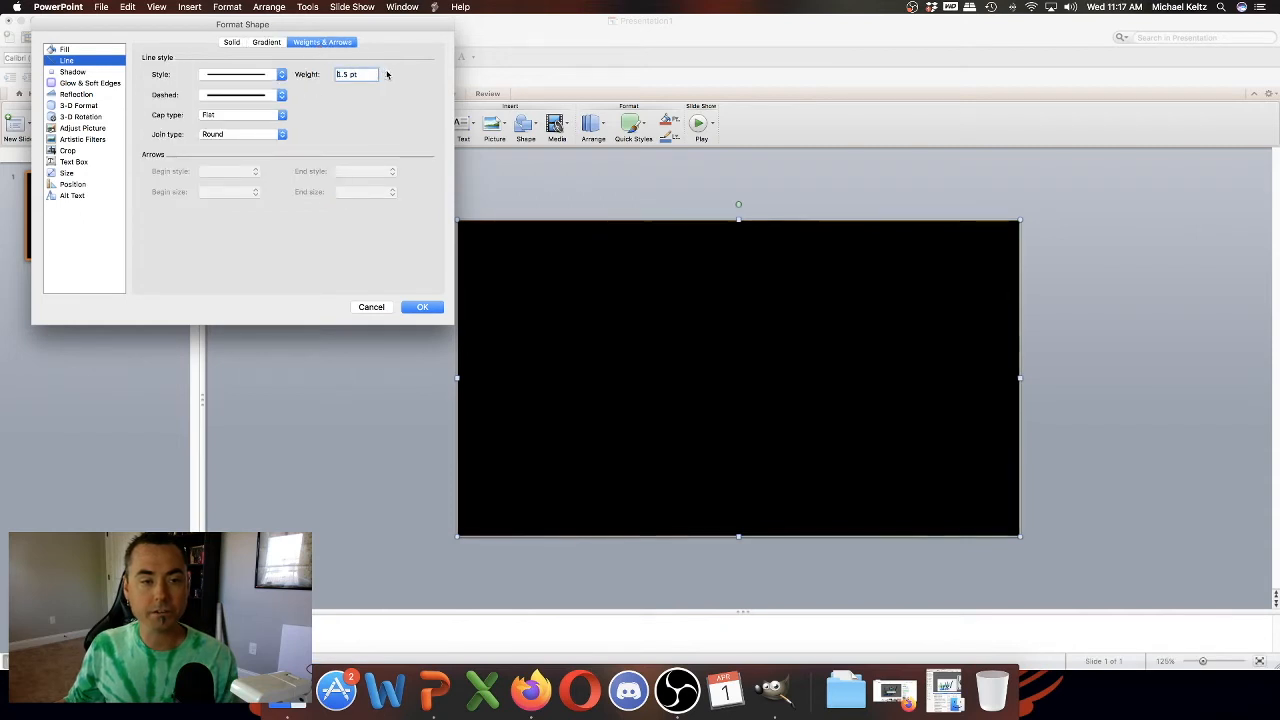
{"action": "type", "text": ".75"}
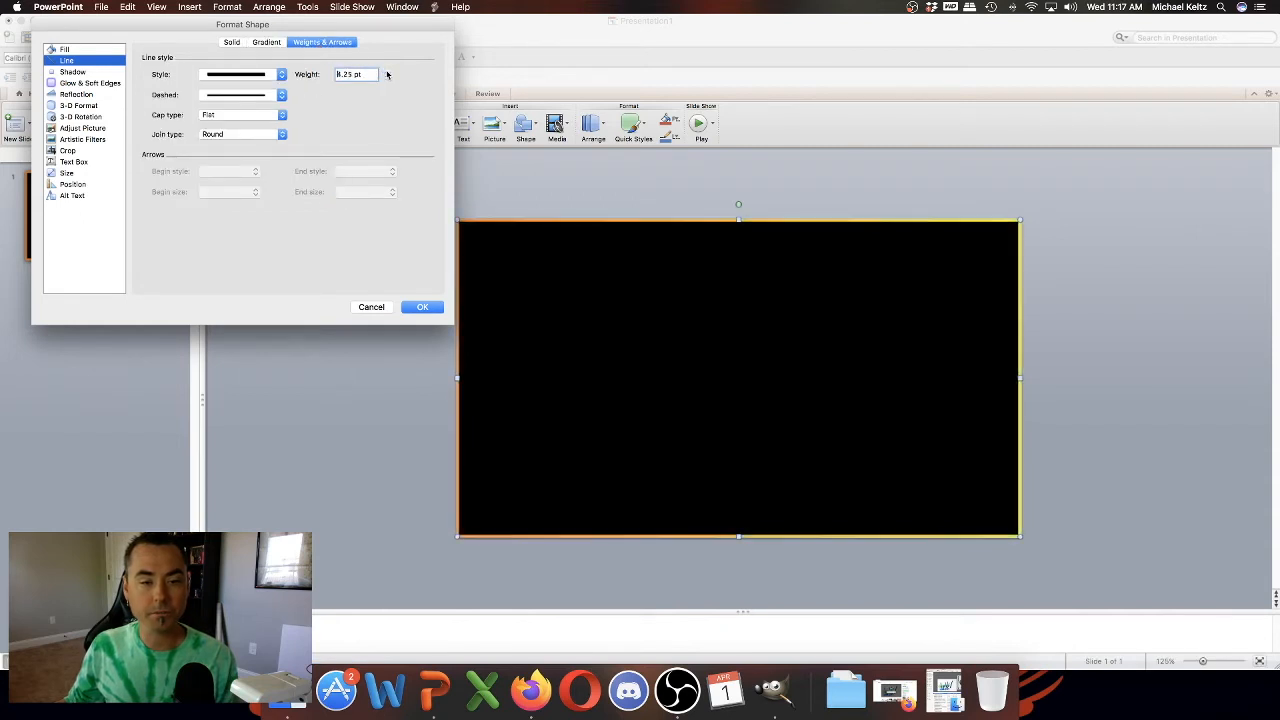
{"action": "left_click", "coordinate": [386, 71]}
{"action": "left_click", "coordinate": [386, 71]}
{"action": "left_click", "coordinate": [386, 71]}
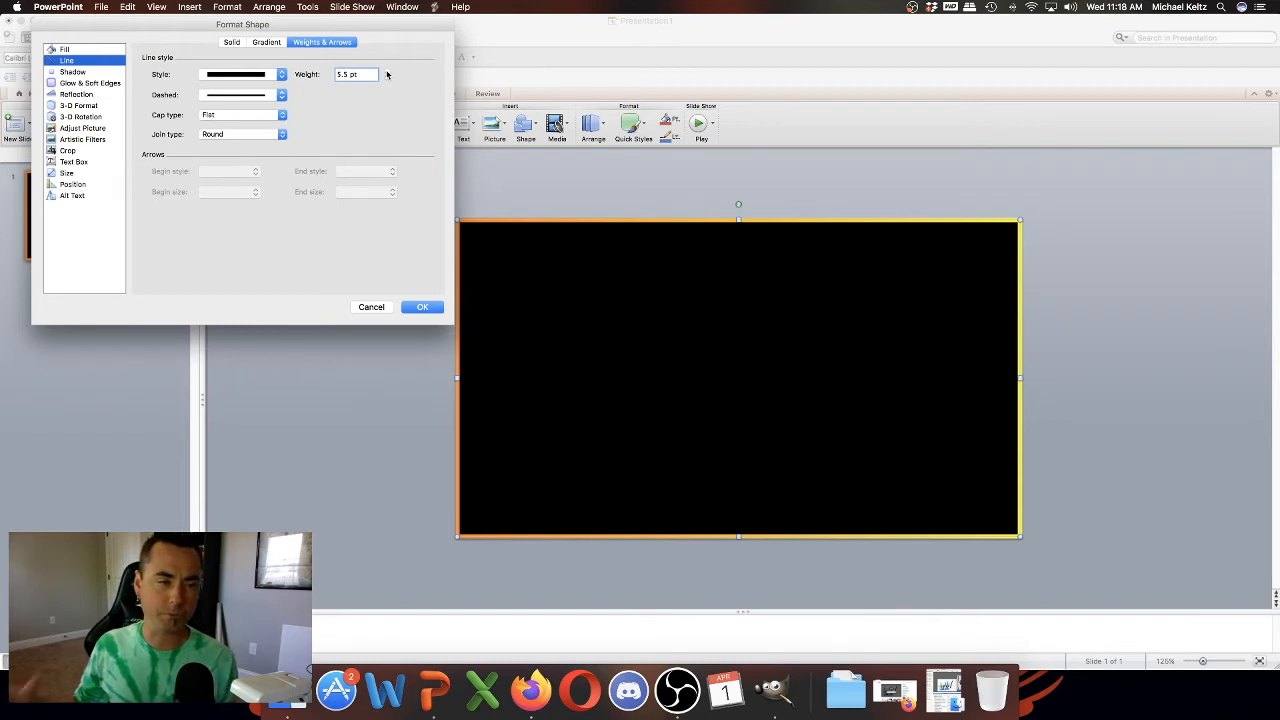
{"action": "left_click", "coordinate": [386, 71]}
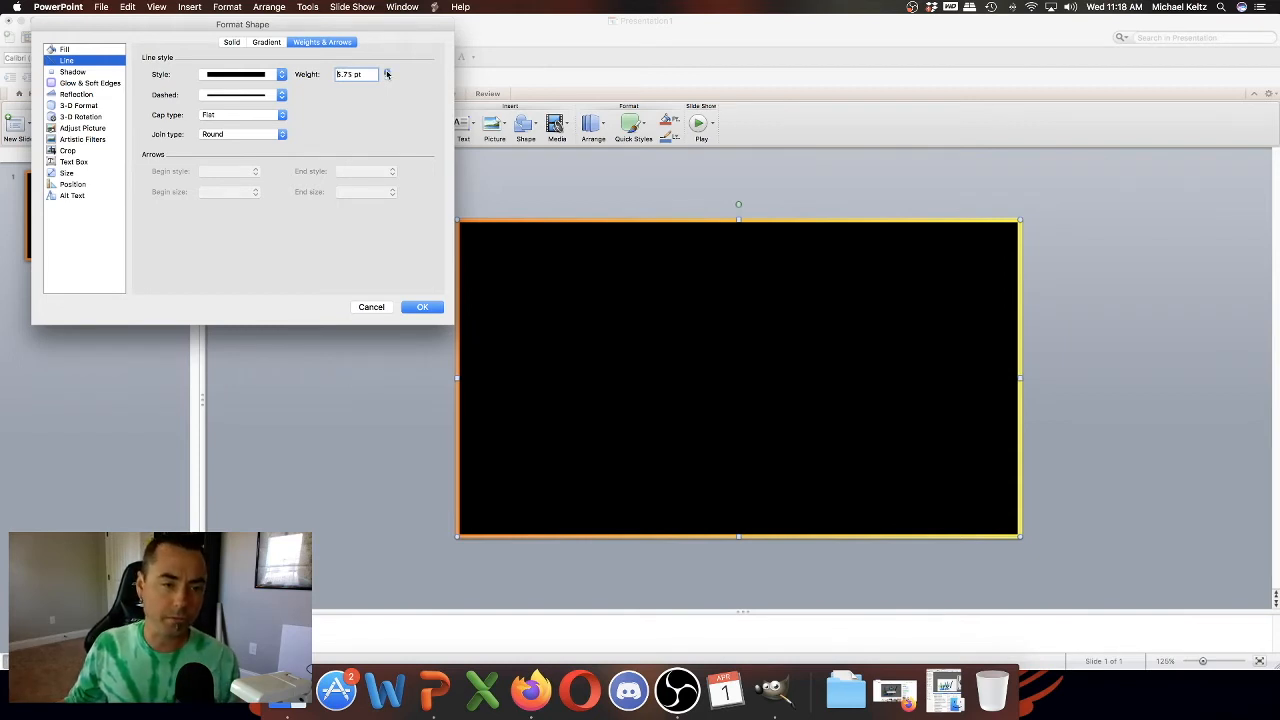
{"action": "left_click", "coordinate": [386, 71]}
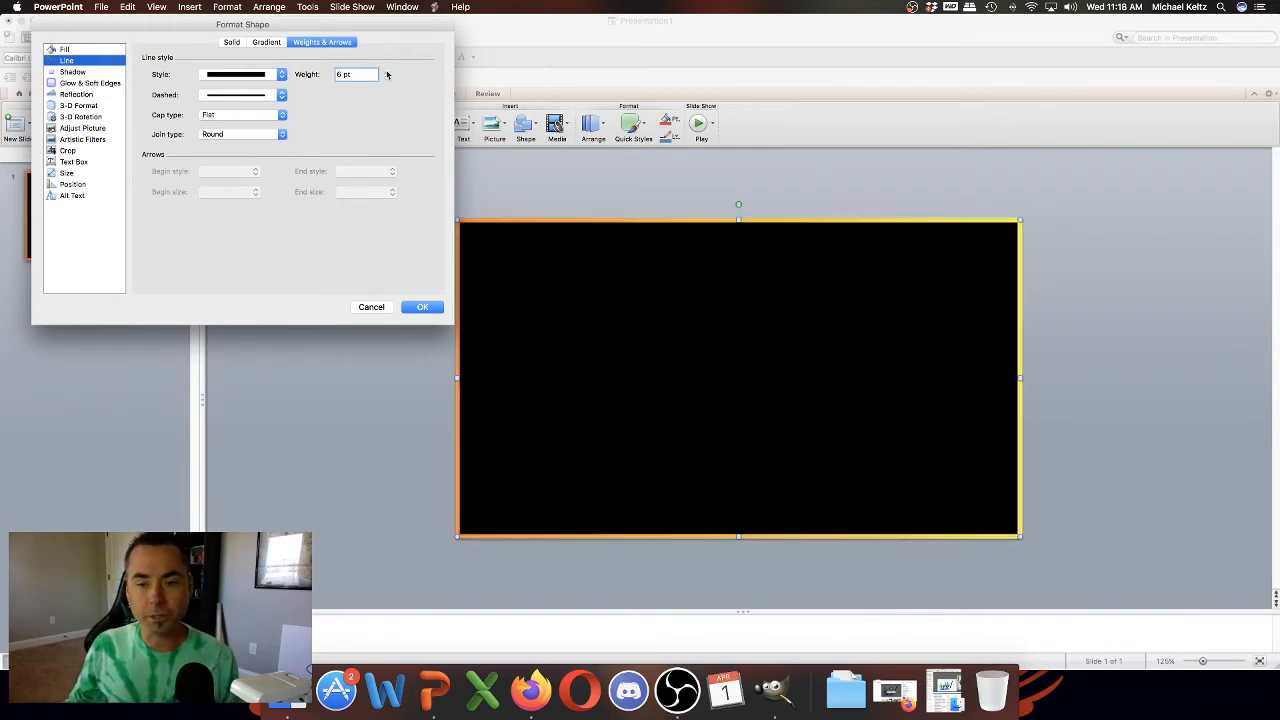
Step: Apply a Relaxed Inset top bevel to the rectangle and accept the shape formatting
{"action": "left_click", "coordinate": [79, 106]}
{"action": "left_click", "coordinate": [238, 75]}
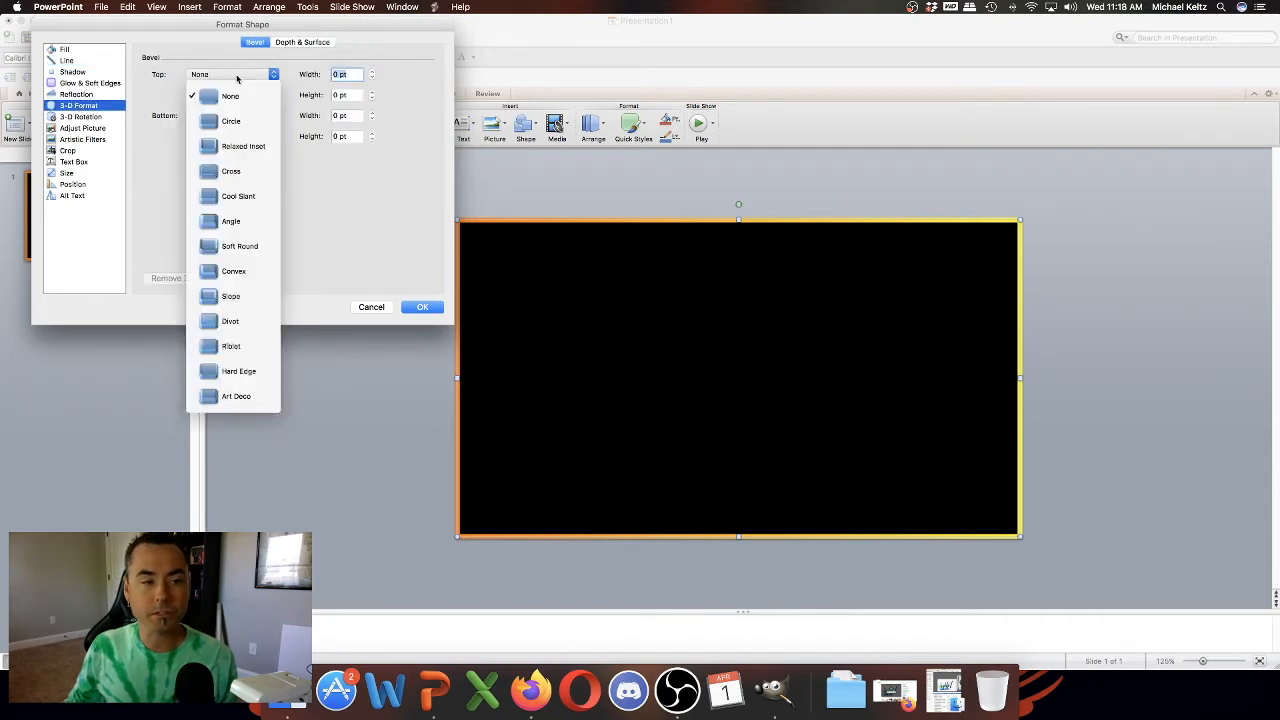
{"action": "left_click", "coordinate": [239, 148]}
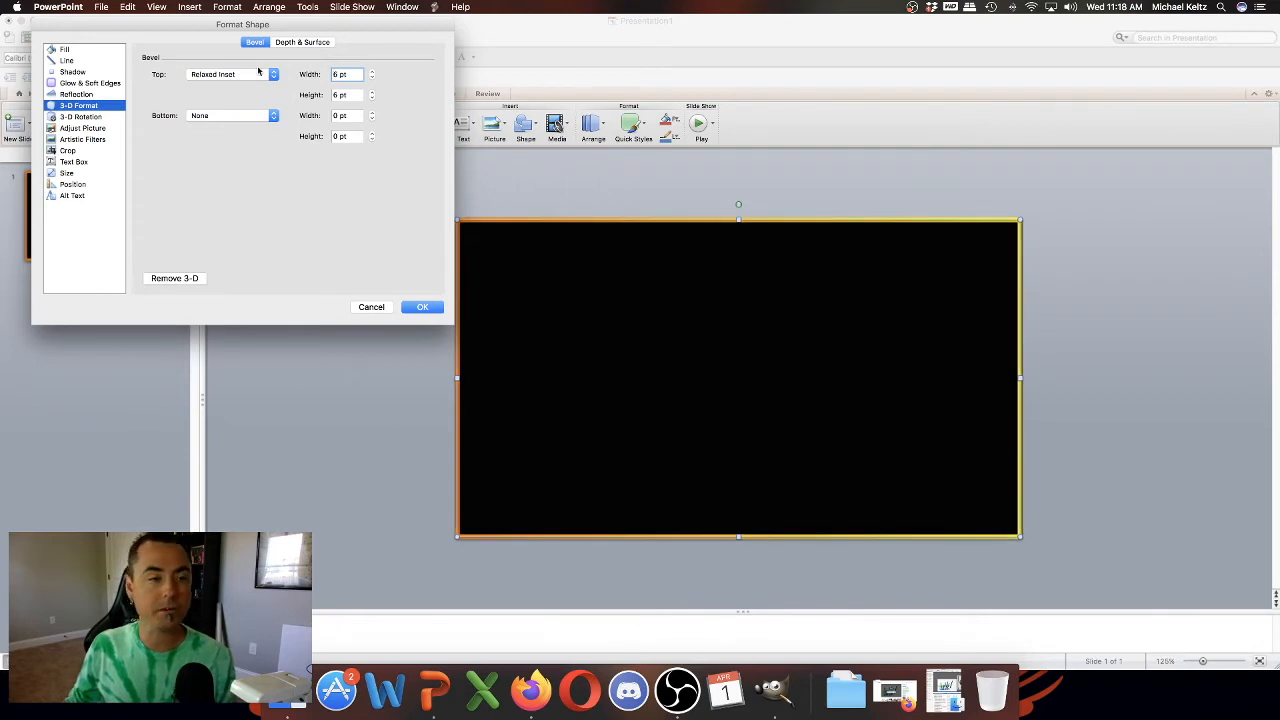
{"action": "left_click", "coordinate": [76, 94]}
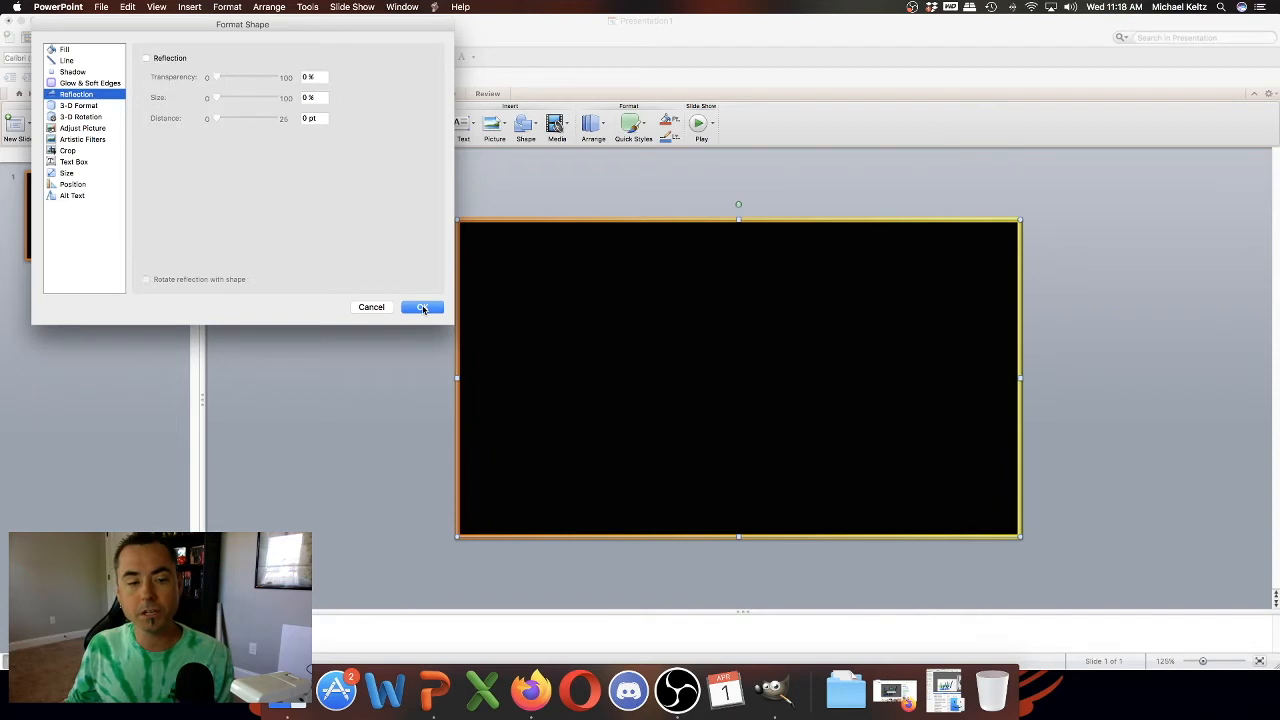
{"action": "left_click", "coordinate": [423, 307]}
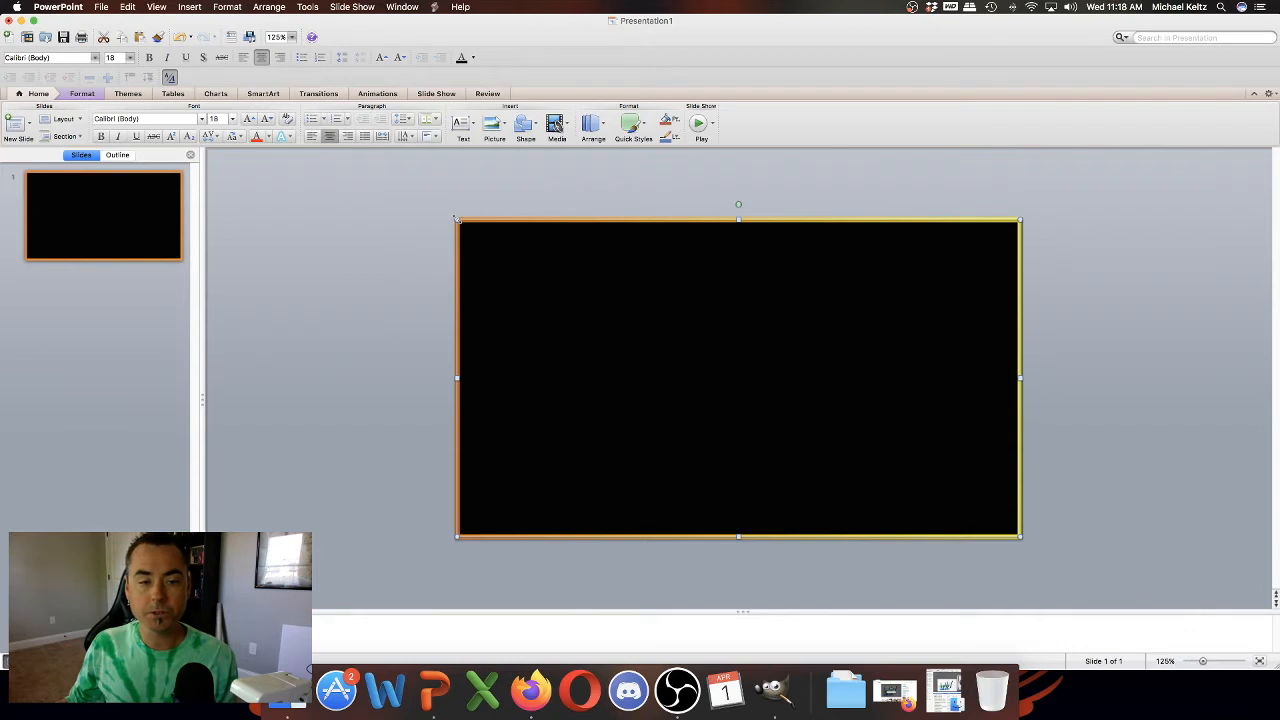
Step: Shrink the framed black rectangle into the upper-right area of the slide and paste a duplicate of it
{"action": "left_click_drag", "start_coordinate": [759, 351], "coordinate": [742, 276]}
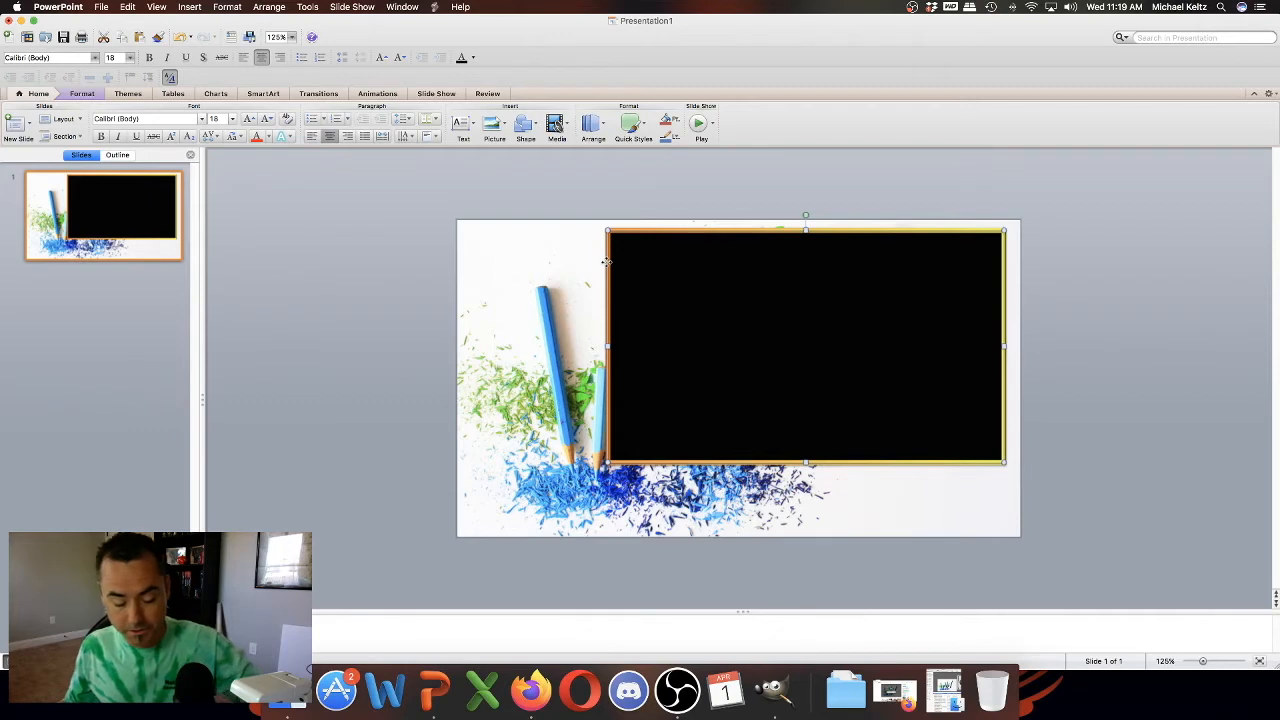
{"action": "right_click", "coordinate": [666, 256]}
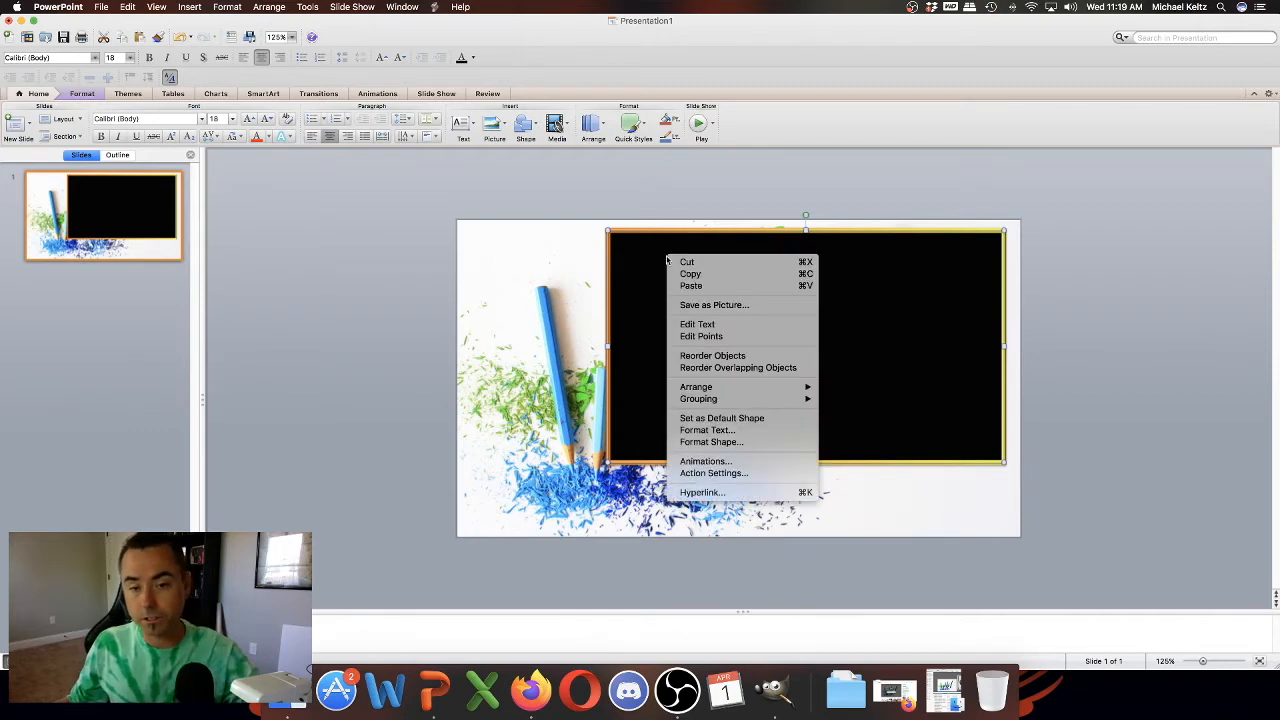
{"action": "left_click", "coordinate": [429, 324]}
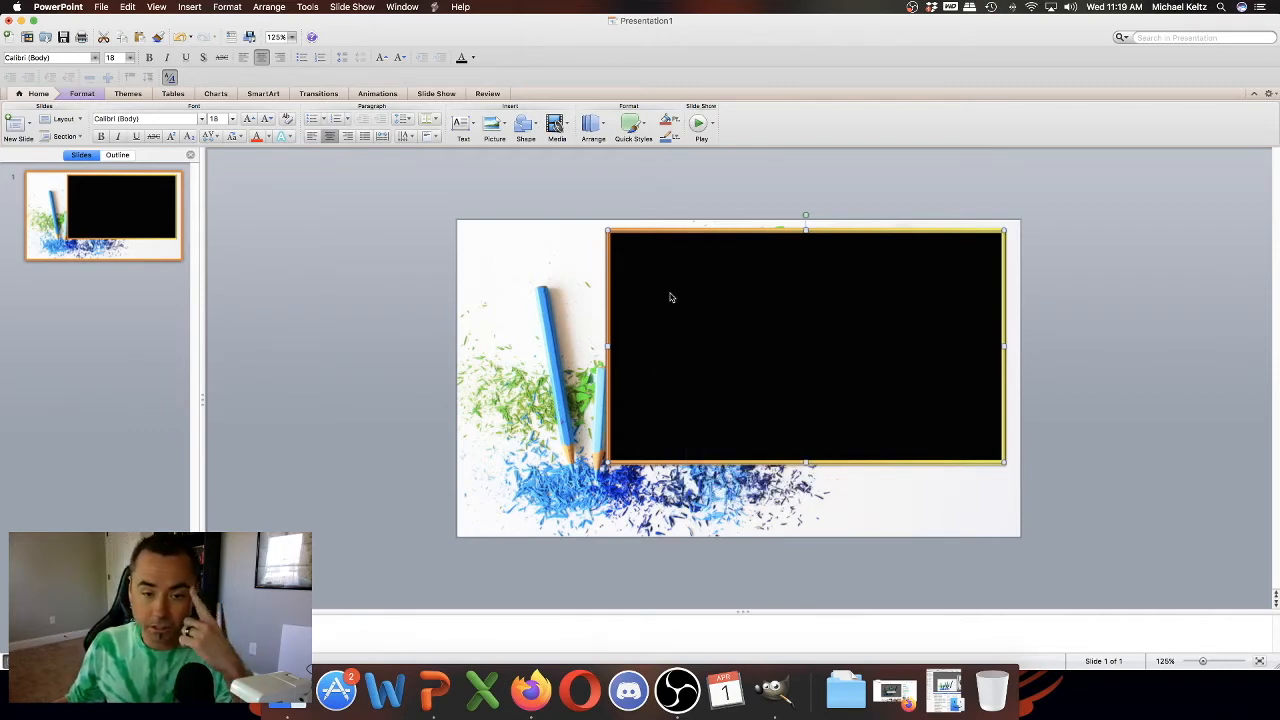
{"action": "right_click", "coordinate": [567, 304]}
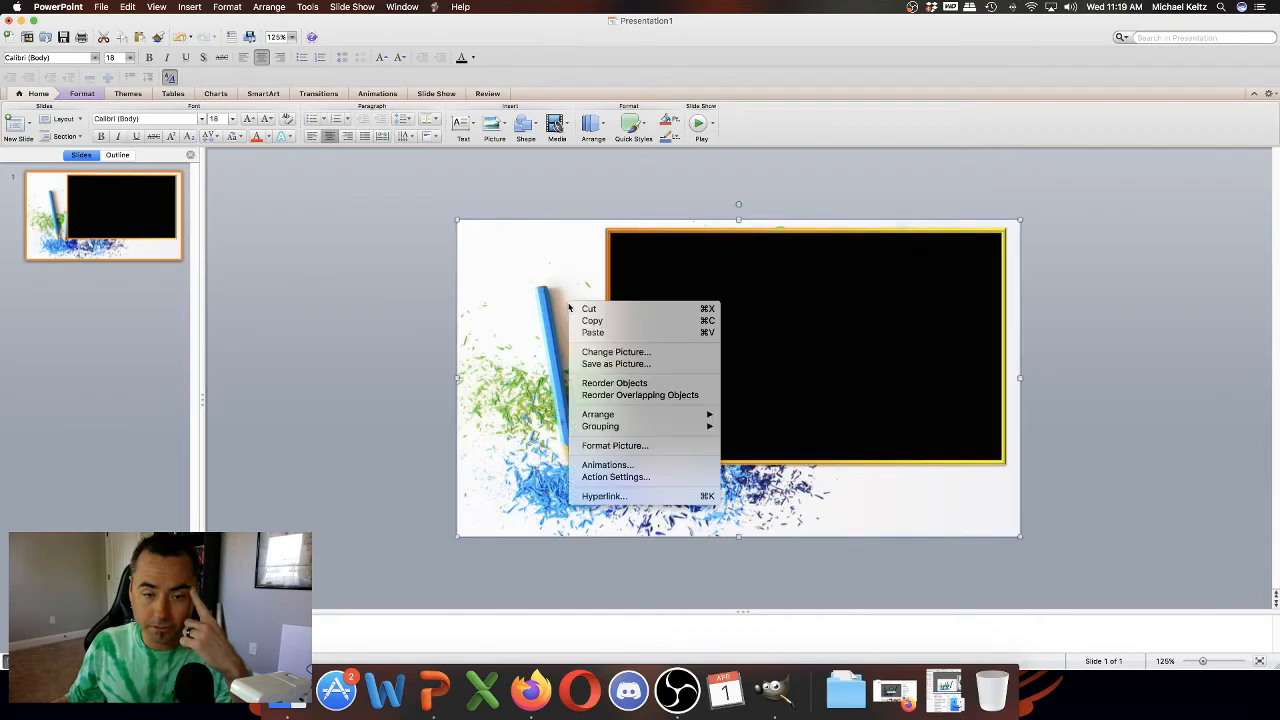
{"action": "left_click", "coordinate": [592, 332]}
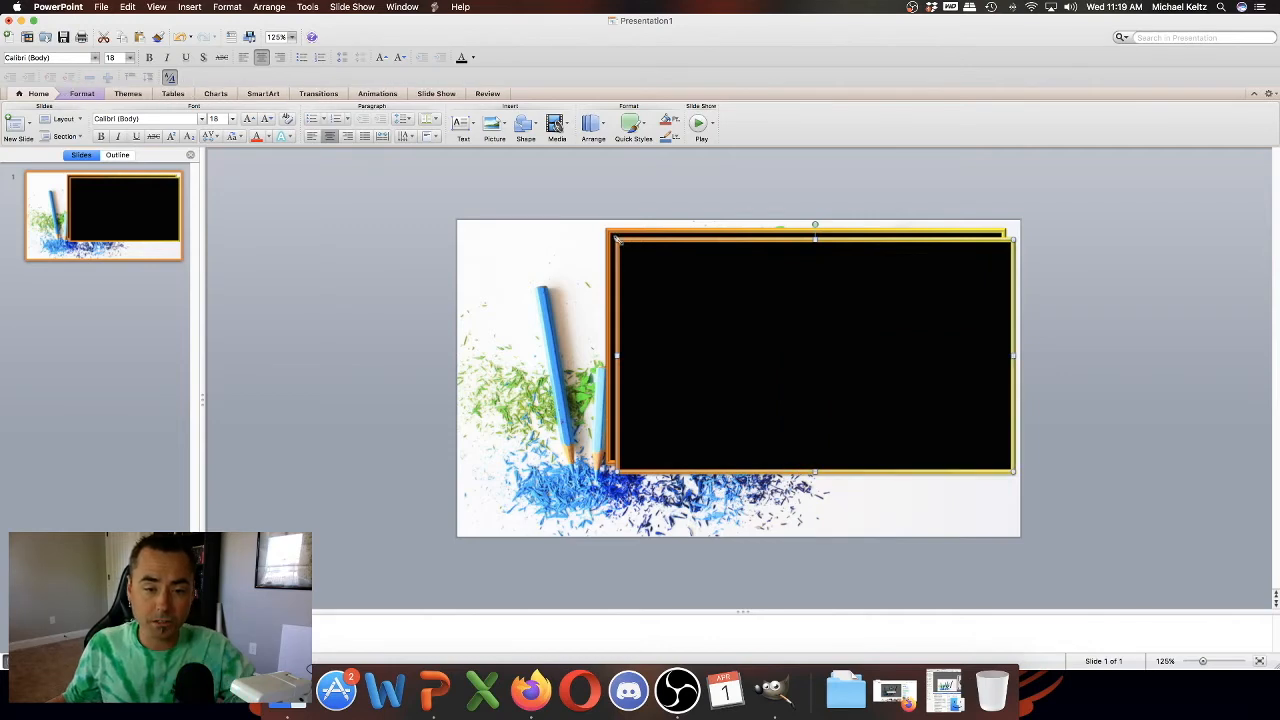
Step: Shrink the duplicate into the slide's lower-left corner and fit the large rectangle into the upper-right corner so they do not overlap
{"action": "left_click_drag", "start_coordinate": [632, 253], "coordinate": [834, 399]}
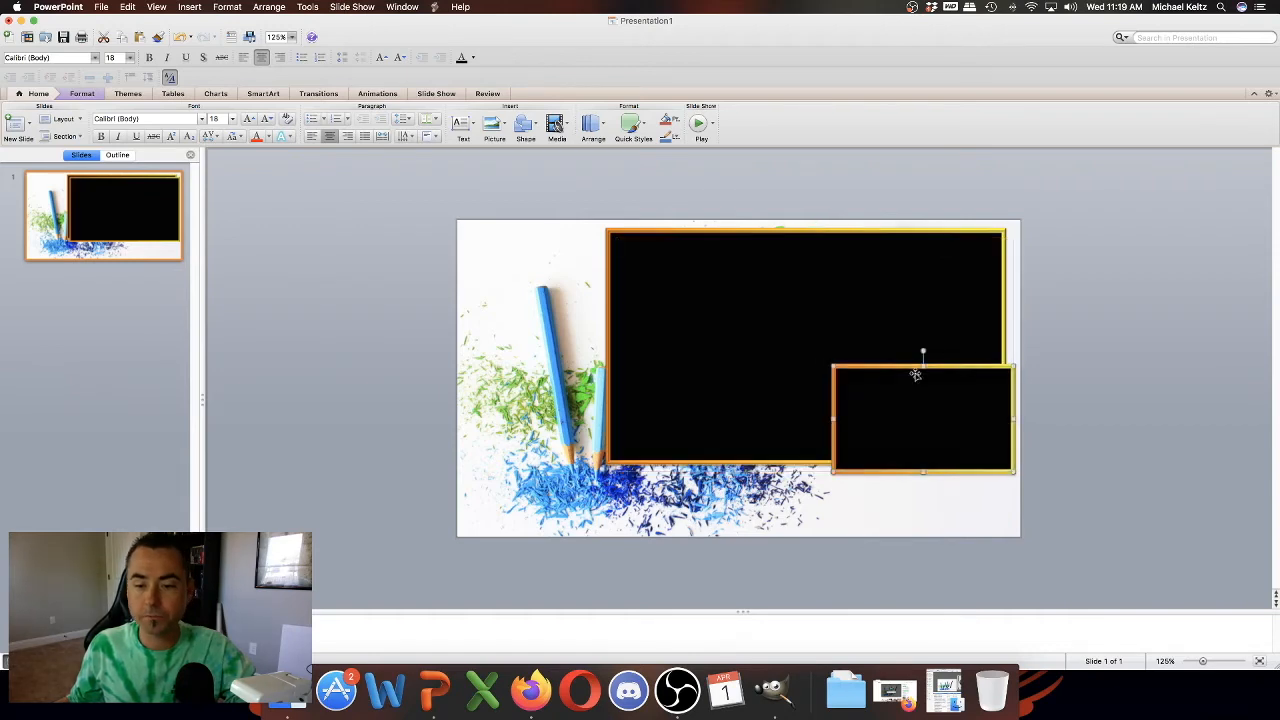
{"action": "left_click_drag", "start_coordinate": [907, 368], "coordinate": [536, 412]}
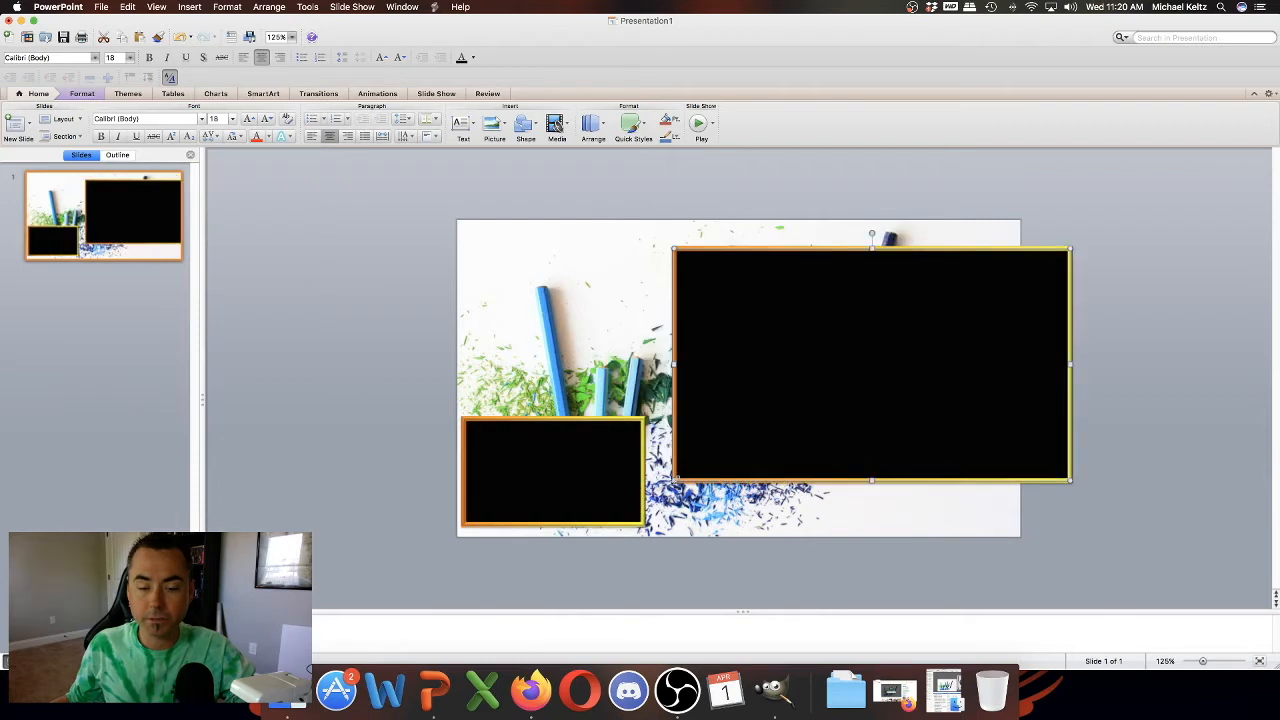
{"action": "left_click_drag", "start_coordinate": [674, 480], "coordinate": [716, 464]}
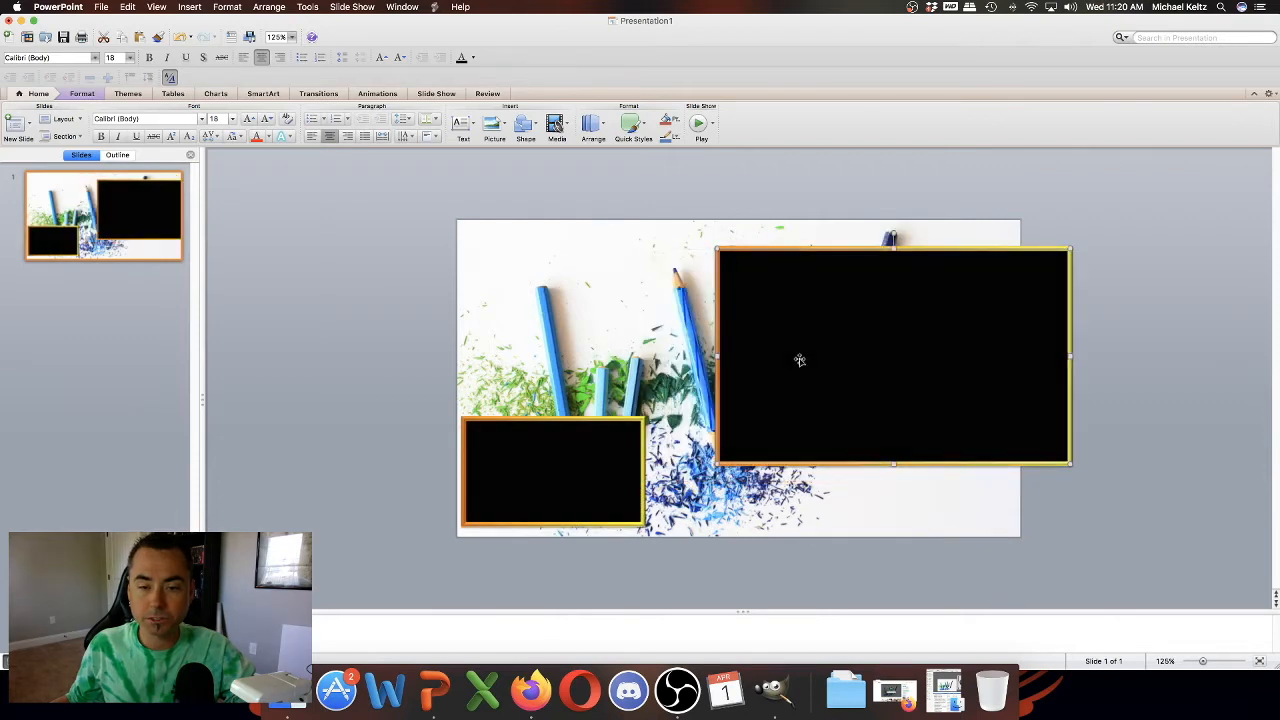
{"action": "left_click_drag", "start_coordinate": [742, 343], "coordinate": [684, 325]}
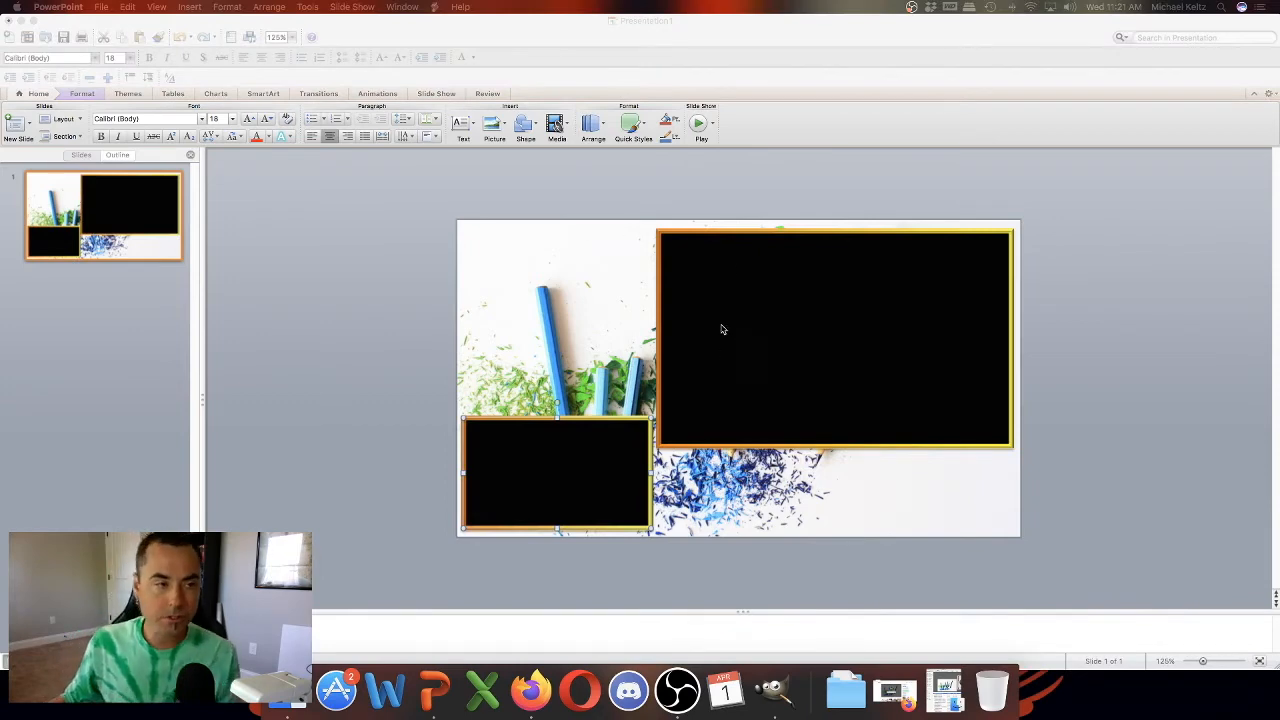
Step: Export only the current slide as a 1920 × 1080 JPEG named Color Pencil Overlay in the Art Stream folder
{"action": "left_click", "coordinate": [101, 7]}
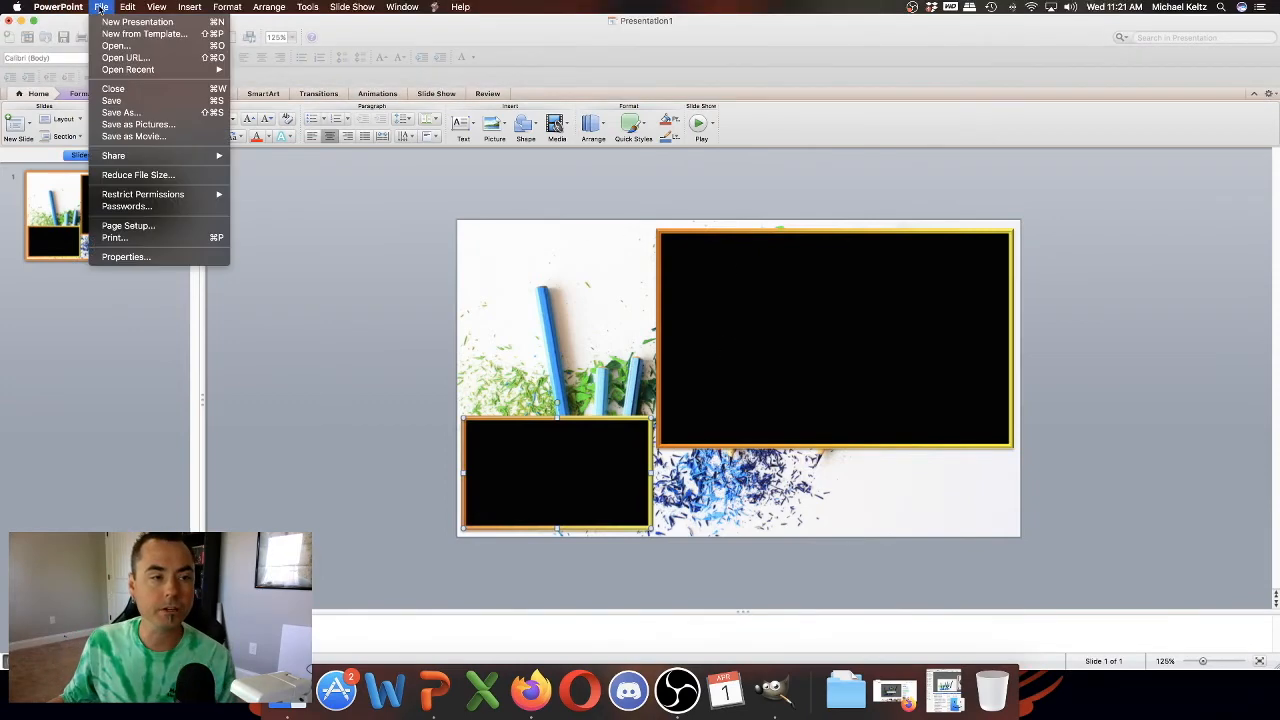
{"action": "left_click", "coordinate": [130, 125]}
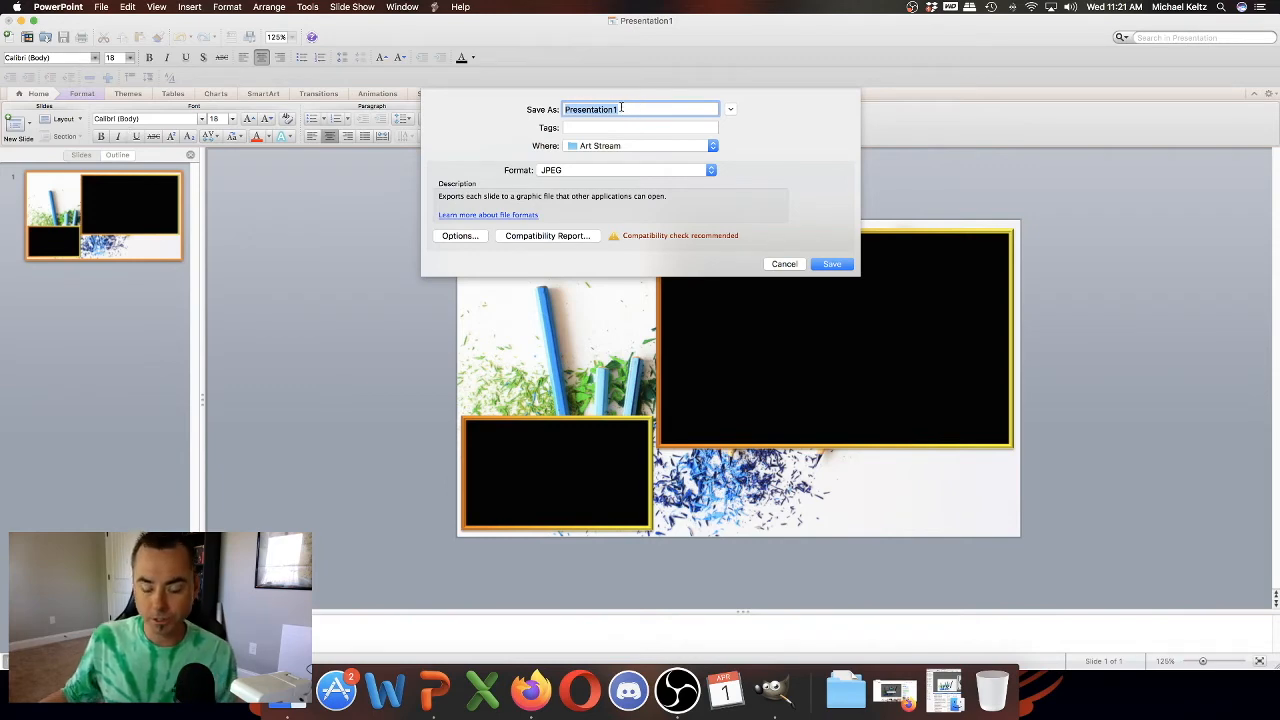
{"action": "type", "text": "Color Pencil Overlay"}
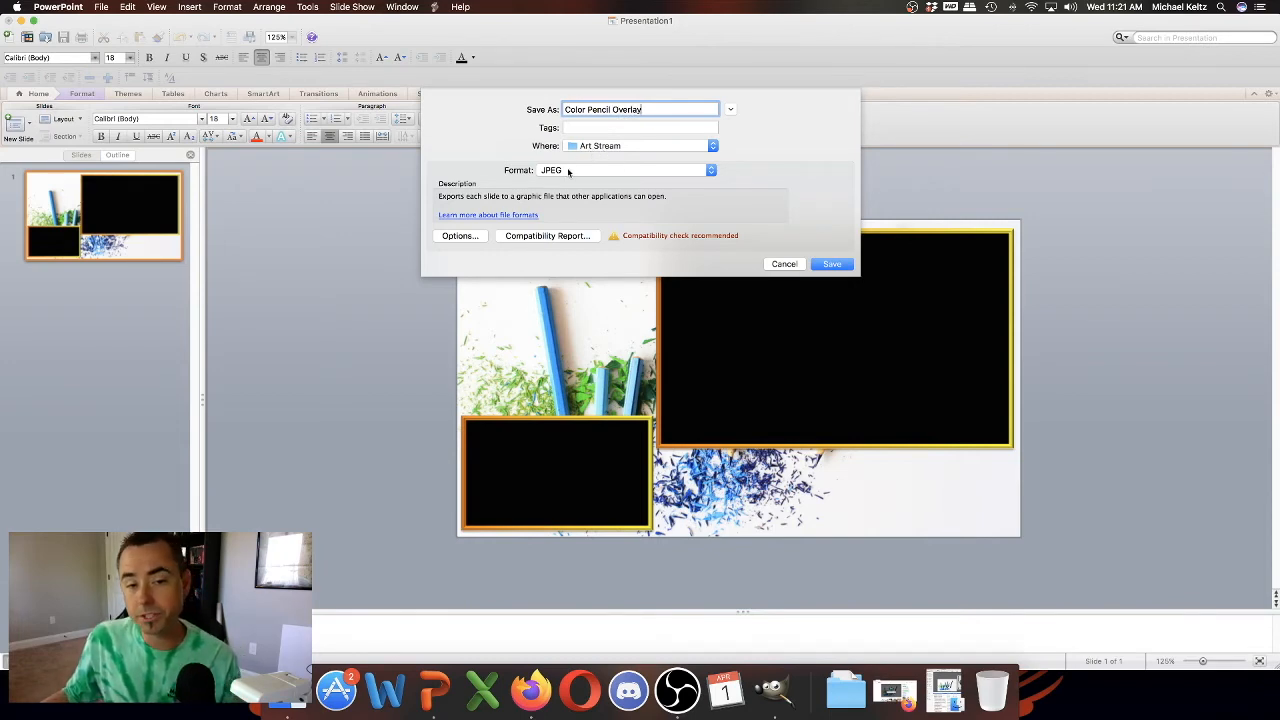
{"action": "left_click", "coordinate": [457, 236]}
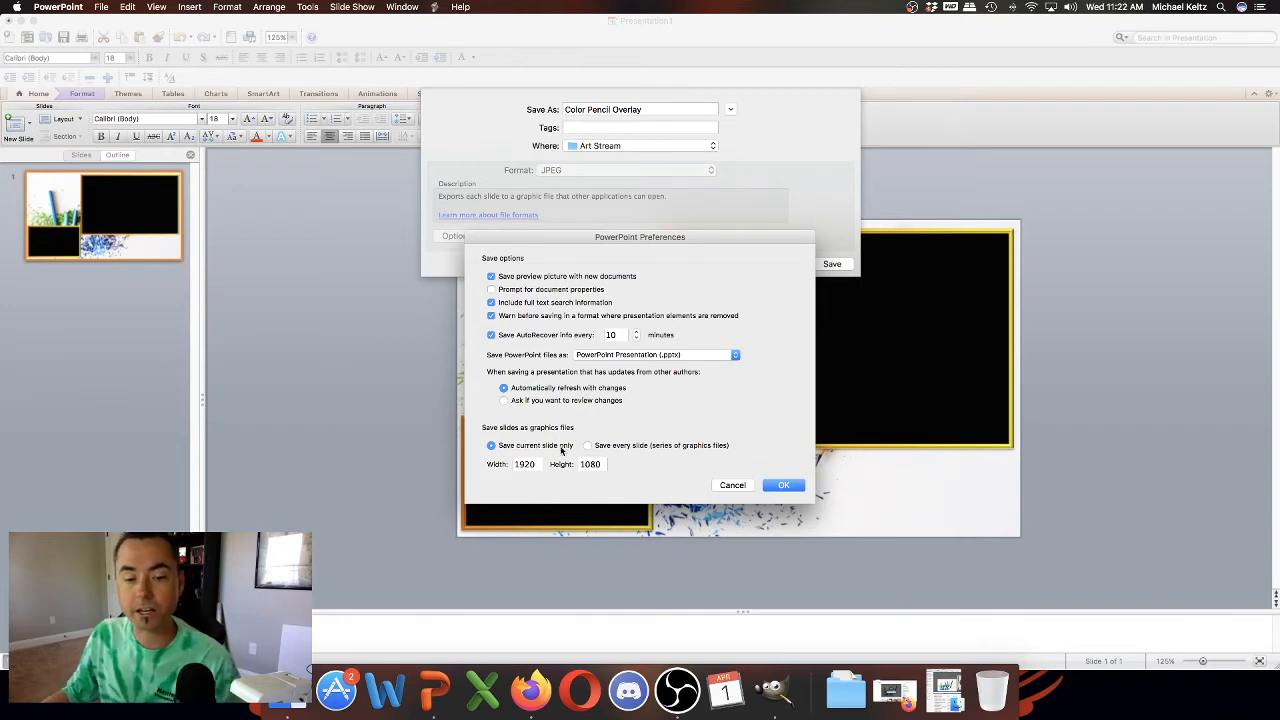
{"action": "left_click", "coordinate": [786, 486]}
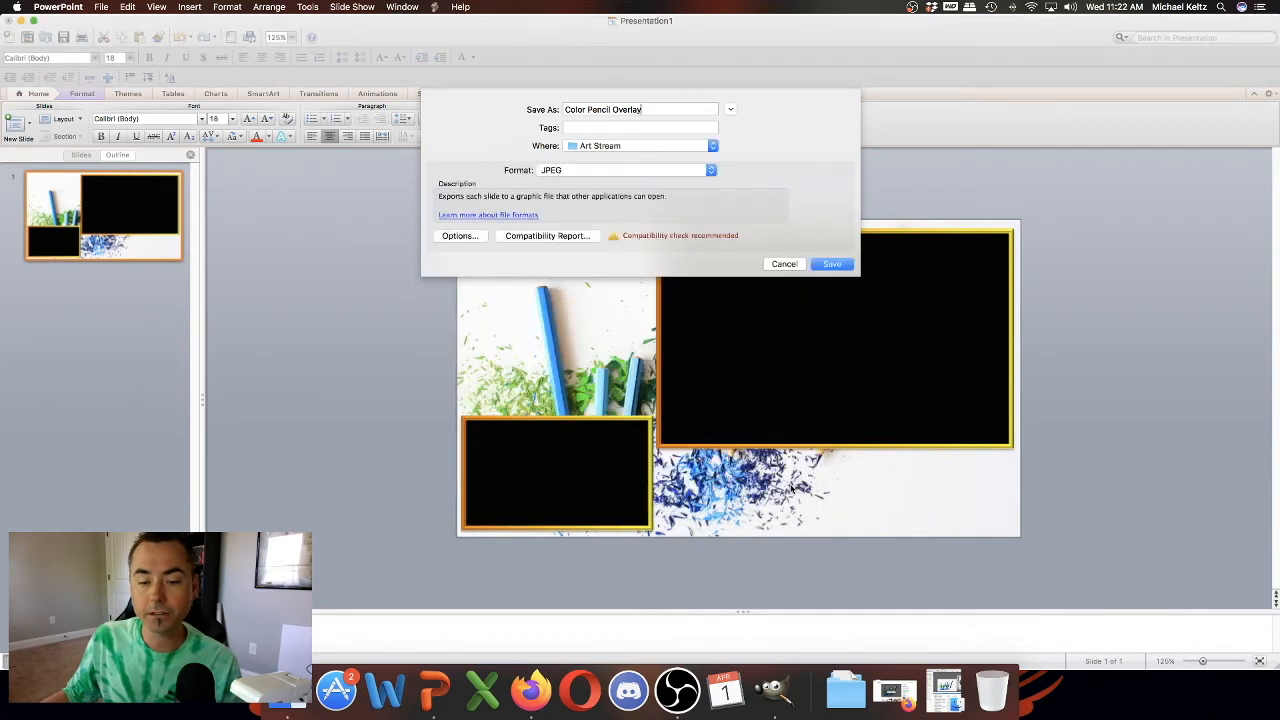
{"action": "left_click", "coordinate": [835, 264]}
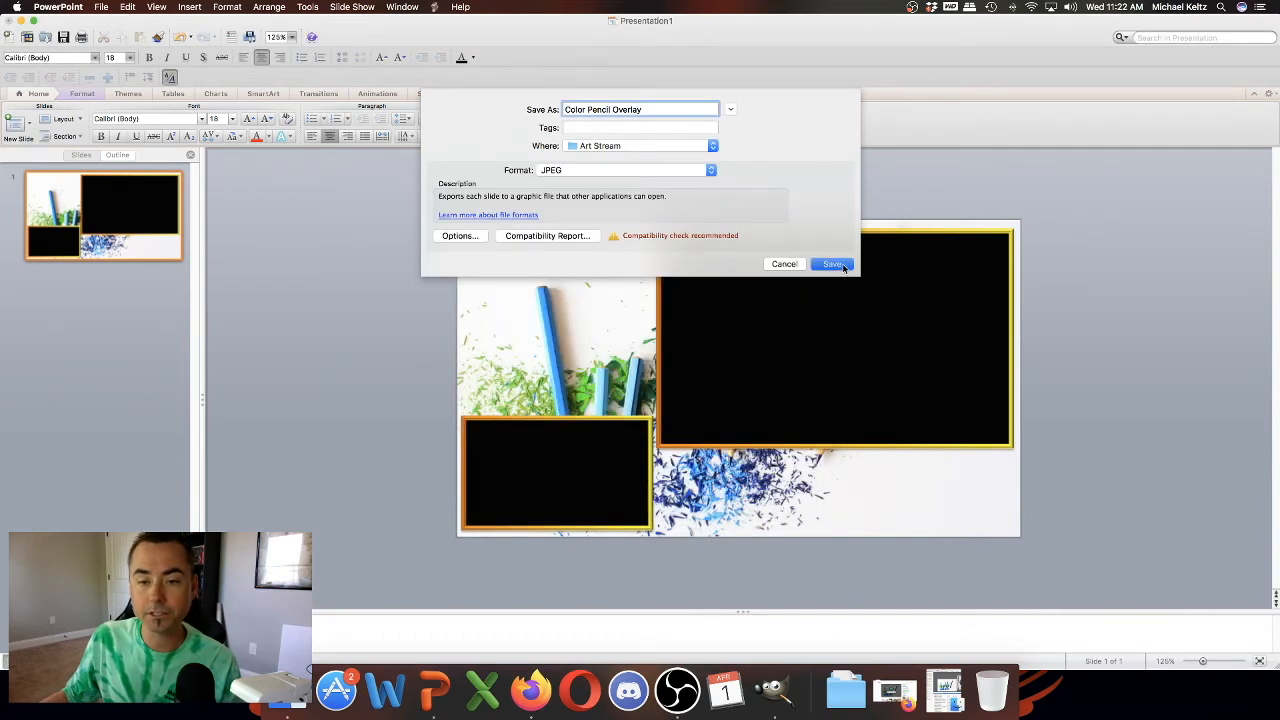
Step: Switch to GIMP, open the exported Color Pencil Overlay image from Finder and arrange the windows so the whole picture is visible
{"action": "left_click", "coordinate": [771, 692]}
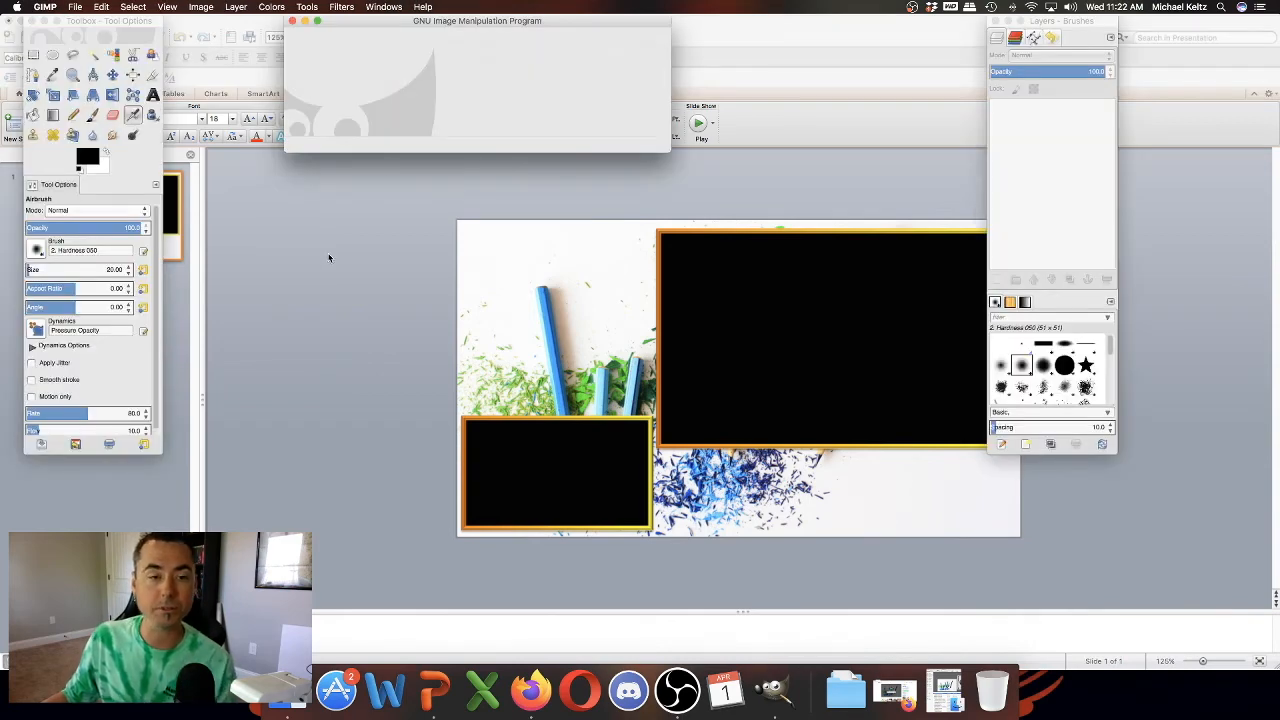
{"action": "left_click_drag", "start_coordinate": [400, 23], "coordinate": [401, 79]}
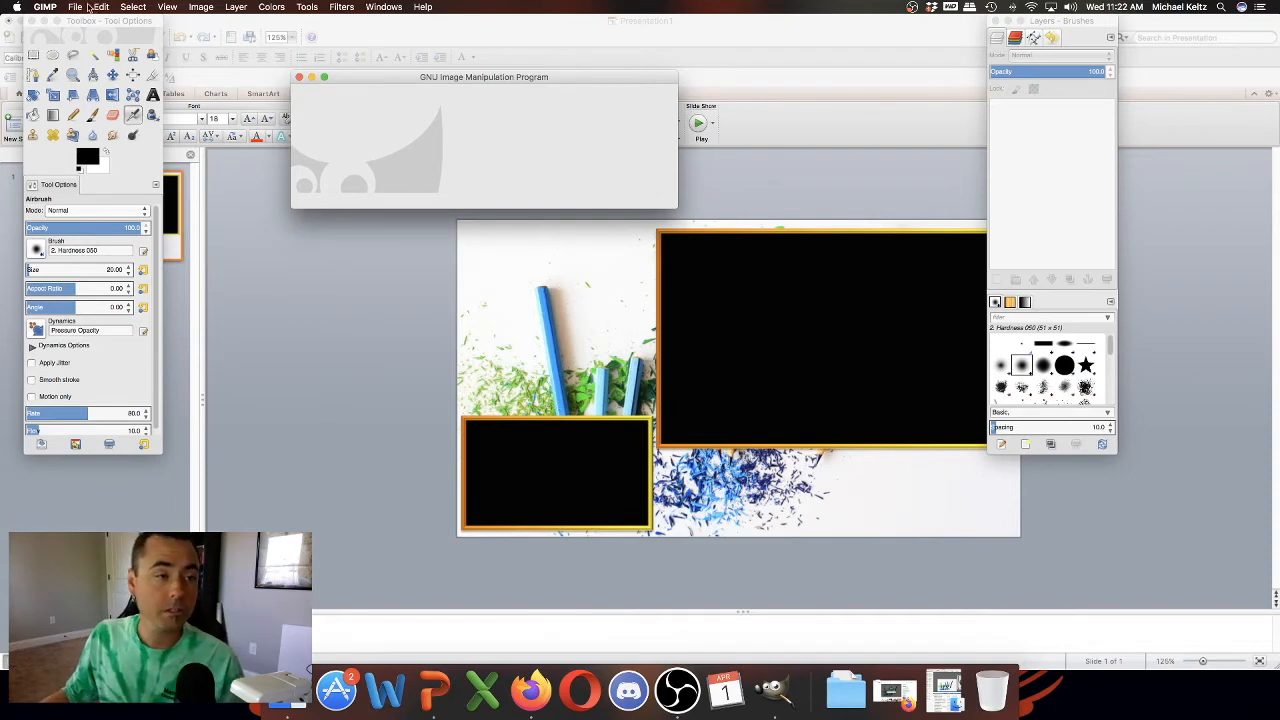
{"action": "left_click", "coordinate": [944, 694]}
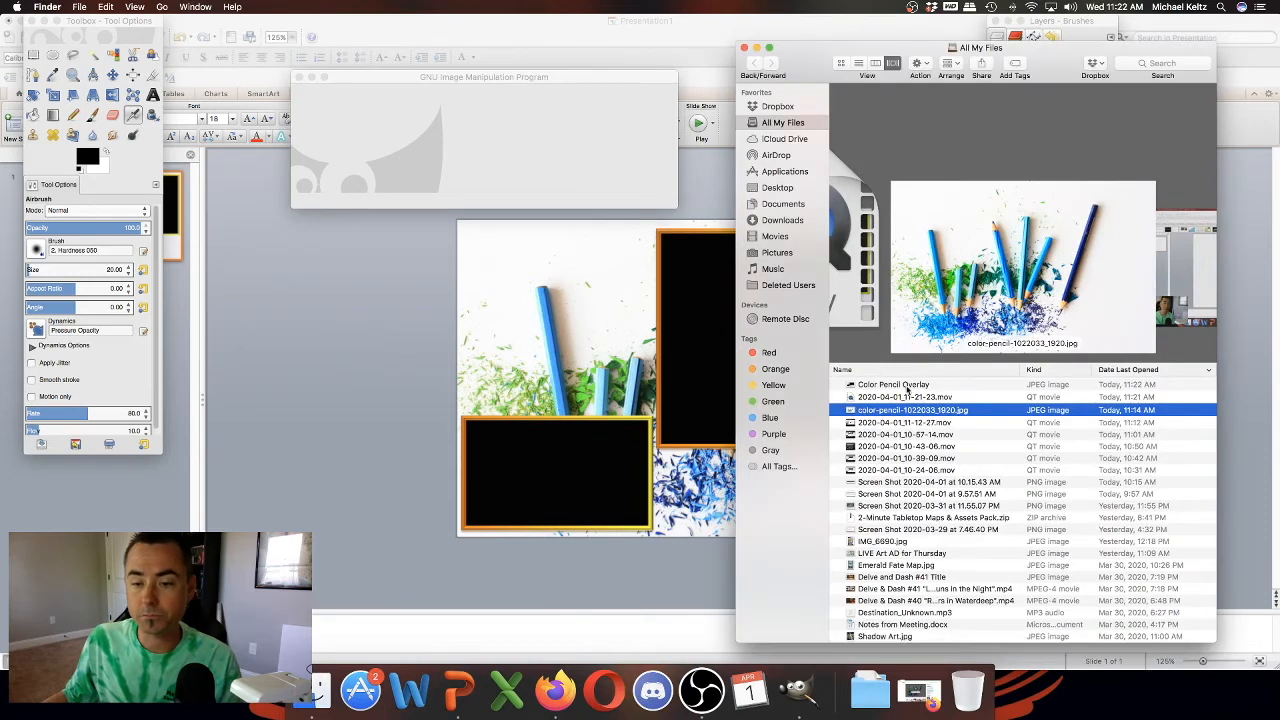
{"action": "left_click", "coordinate": [907, 385]}
{"action": "mouse_move", "coordinate": [907, 385]}
{"action": "left_mouse_down"}
{"action": "mouse_move", "coordinate": [475, 120]}
{"action": "mouse_move", "coordinate": [486, 148]}
{"action": "left_mouse_up"}
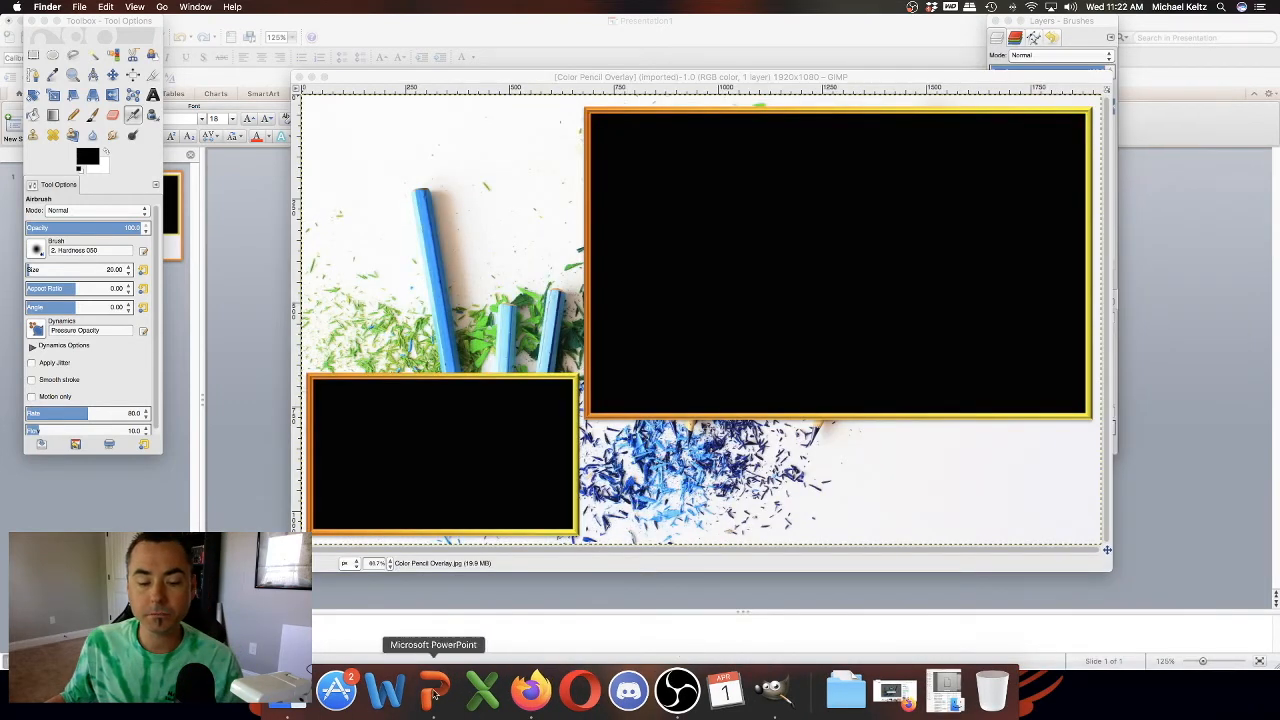
{"action": "mouse_move", "coordinate": [479, 83]}
{"action": "left_mouse_down"}
{"action": "mouse_move", "coordinate": [342, 21]}
{"action": "mouse_move", "coordinate": [351, 26]}
{"action": "left_mouse_up"}
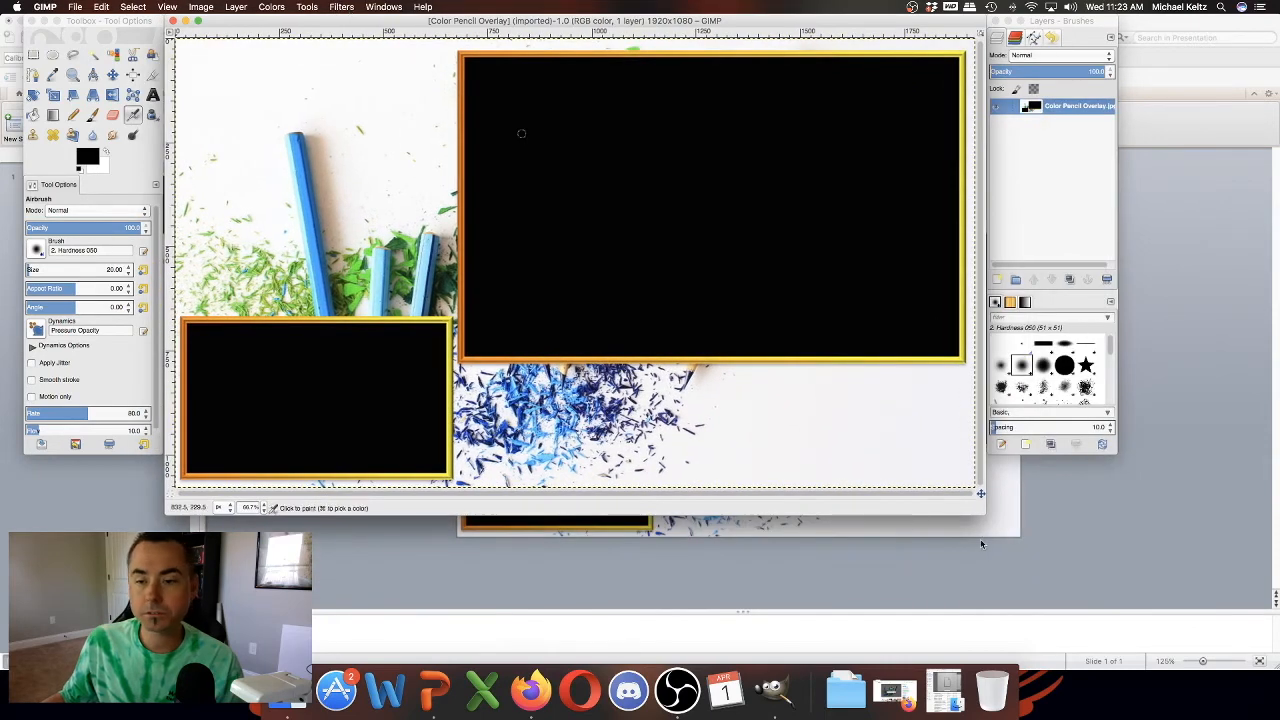
{"action": "left_click_drag", "start_coordinate": [1049, 24], "coordinate": [1163, 24]}
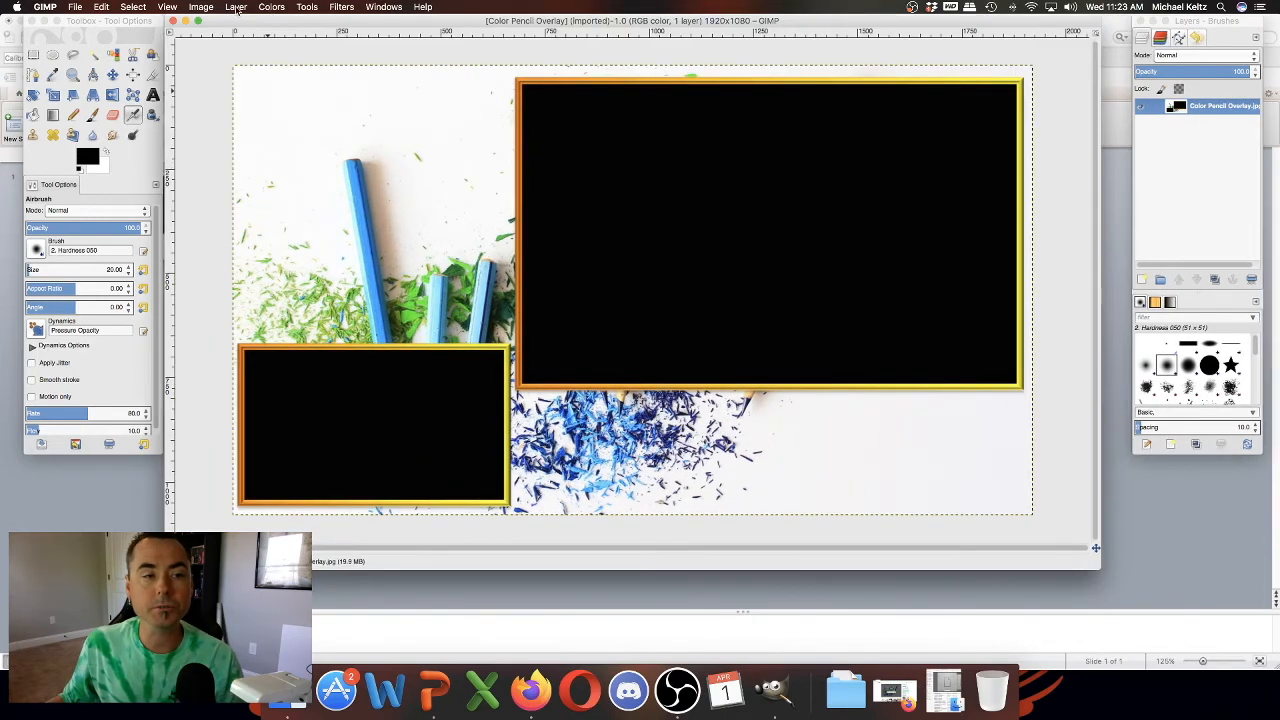
Step: Add an alpha channel to the Color Pencil Overlay layer
{"action": "left_click", "coordinate": [237, 8]}
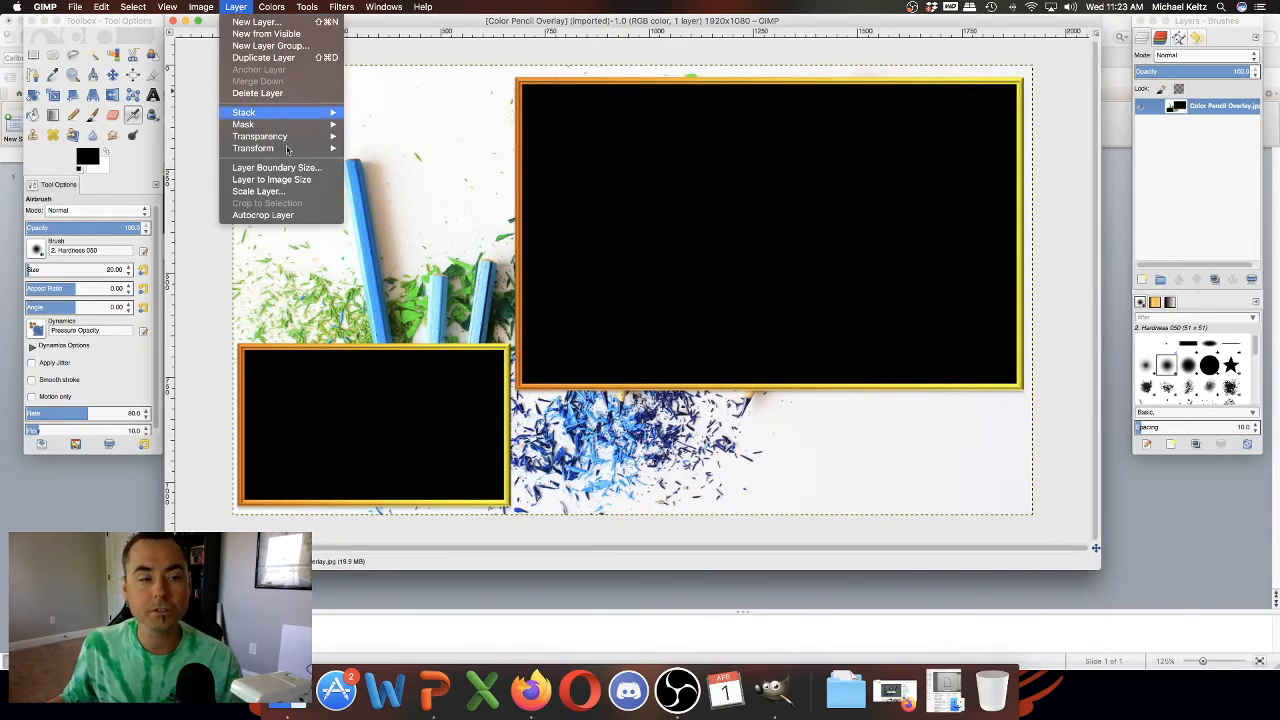
{"action": "mouse_move", "coordinate": [282, 140]}
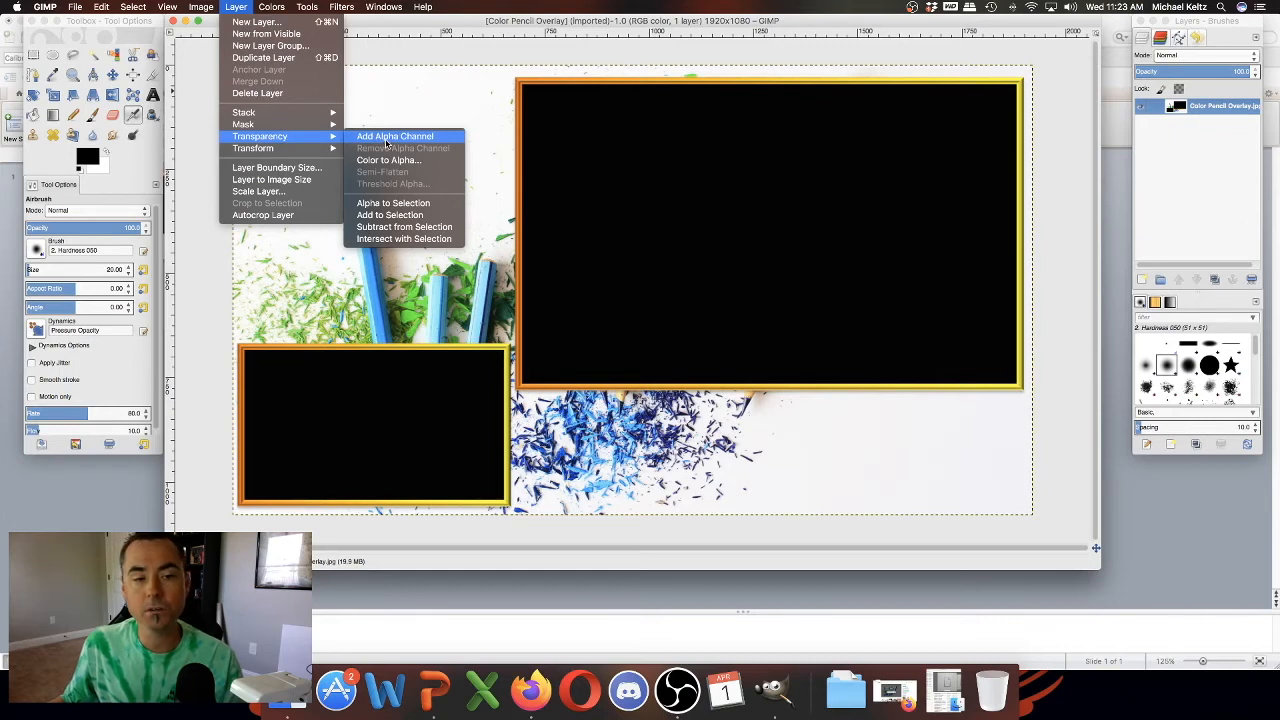
{"action": "left_click", "coordinate": [386, 137]}
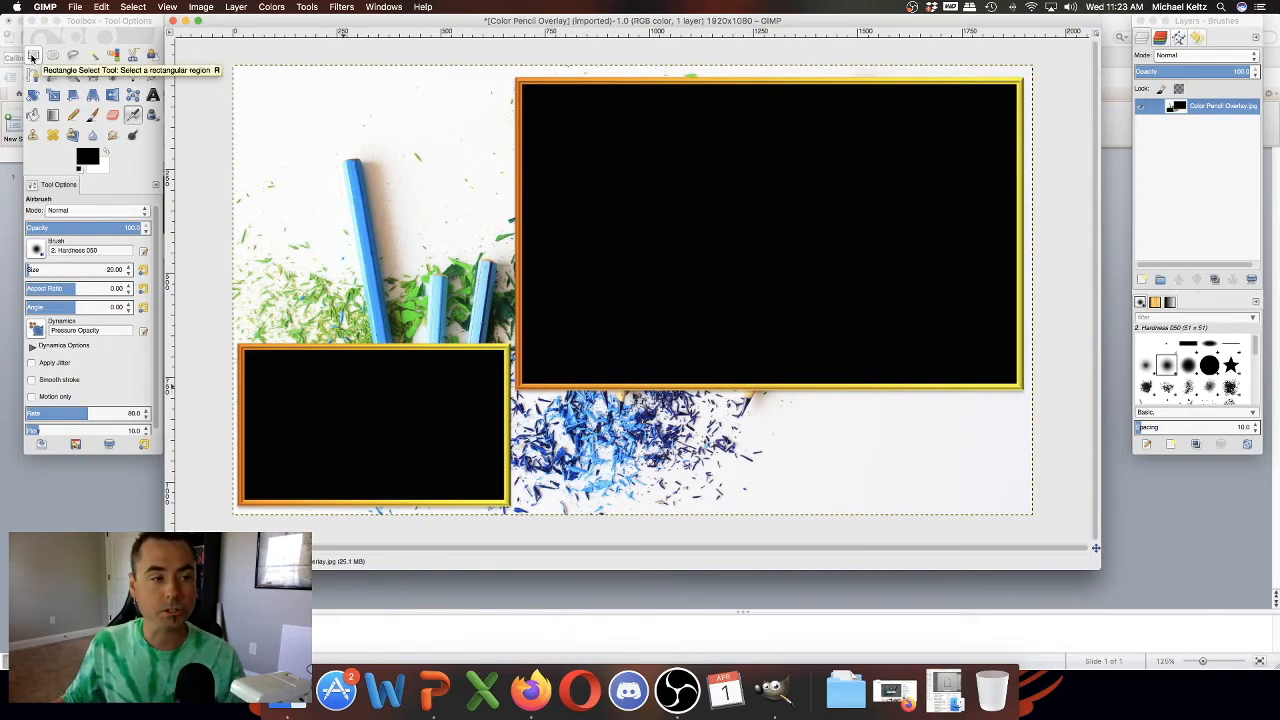
Step: Select the black interior of the large frame with Rectangle Select, about 1190 × 717 px, and cut it out
{"action": "left_click", "coordinate": [33, 57]}
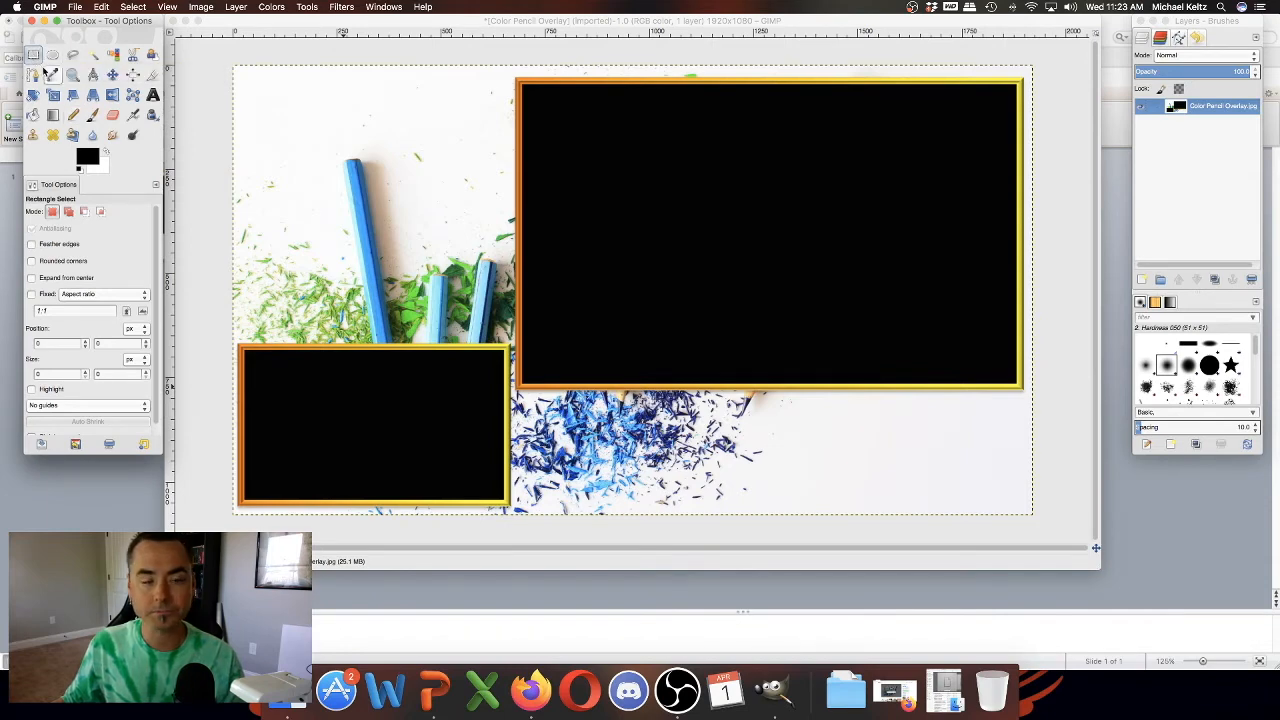
{"action": "left_click_drag", "start_coordinate": [525, 89], "coordinate": [1011, 382]}
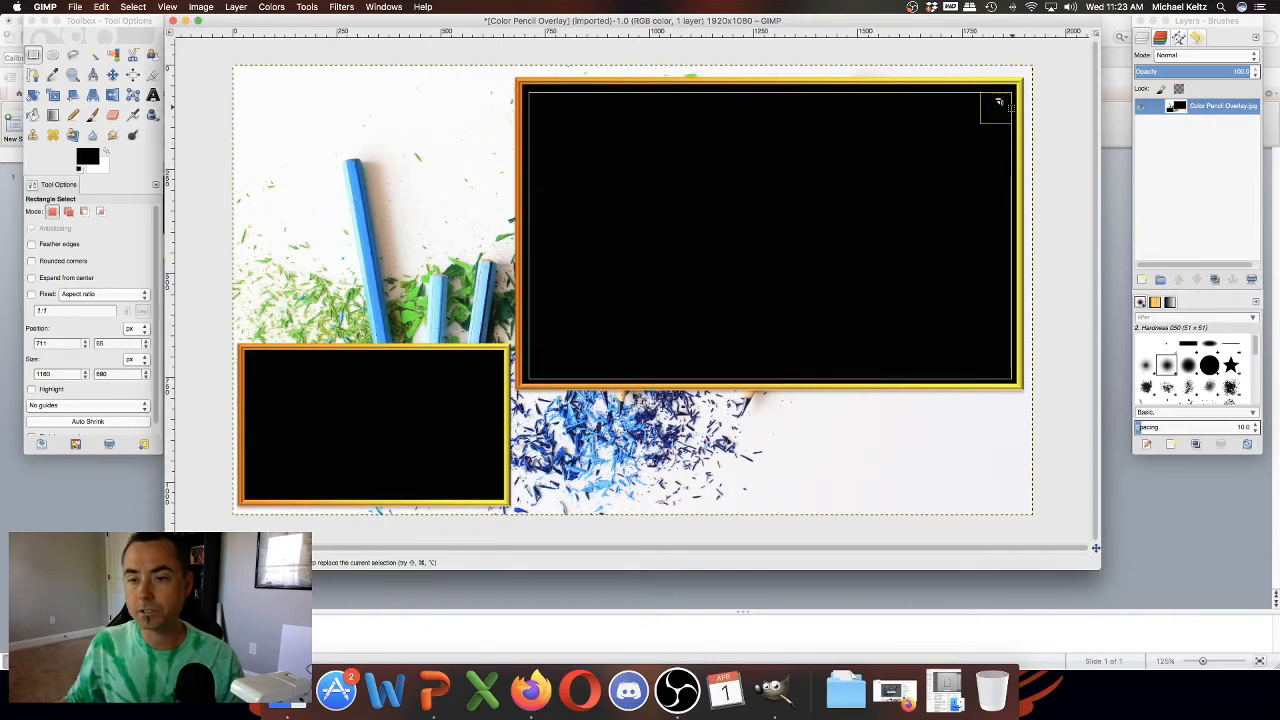
{"action": "left_click_drag", "start_coordinate": [1002, 101], "coordinate": [1003, 95]}
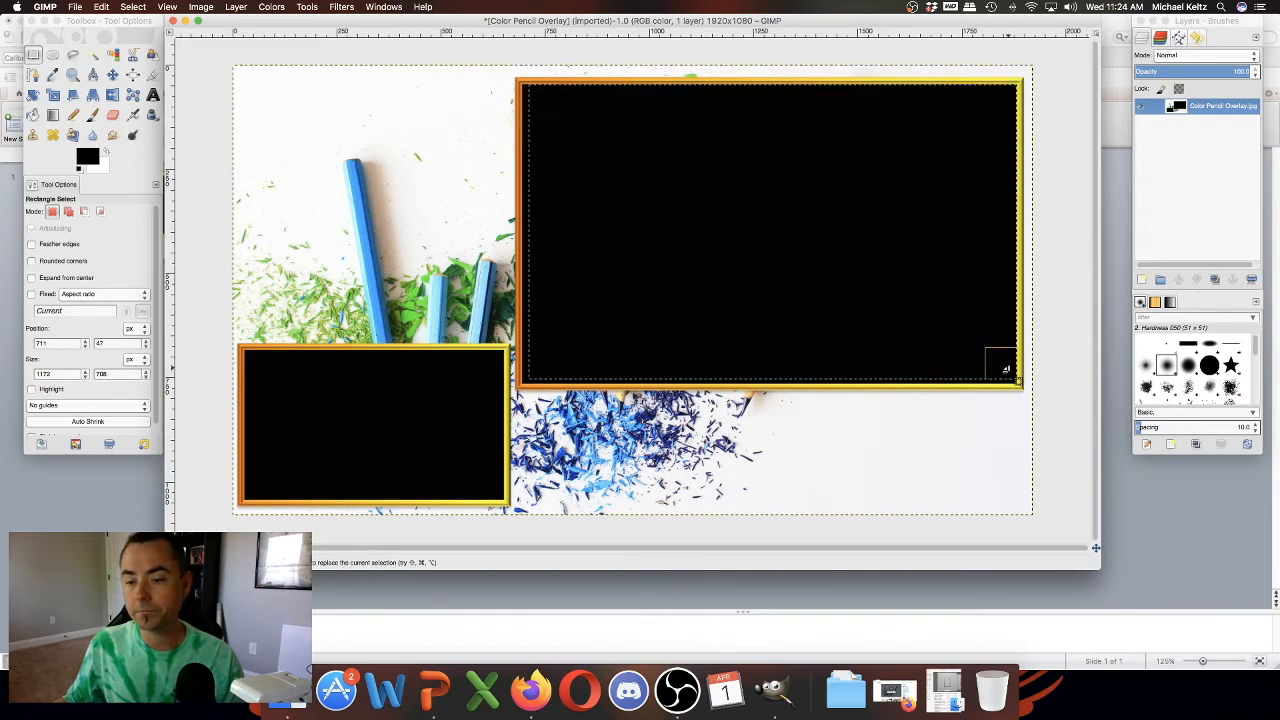
{"action": "left_click_drag", "start_coordinate": [1005, 365], "coordinate": [1006, 368]}
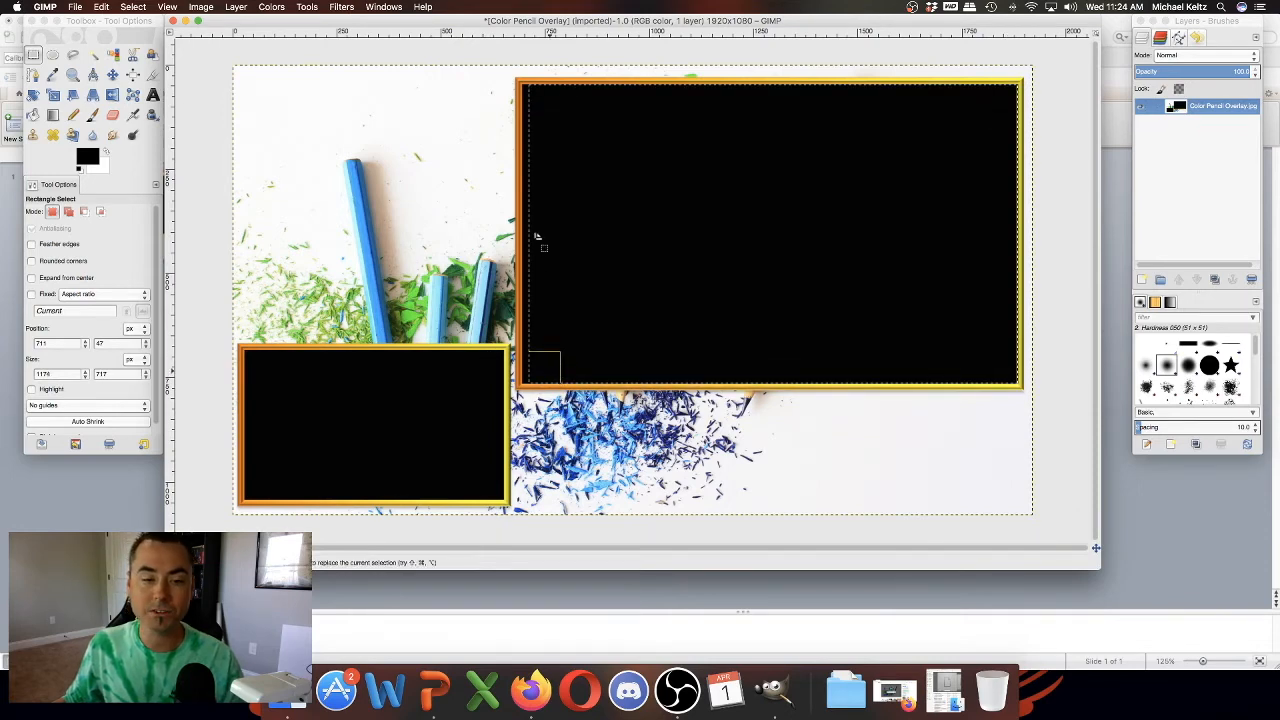
{"action": "left_click_drag", "start_coordinate": [540, 237], "coordinate": [534, 238]}
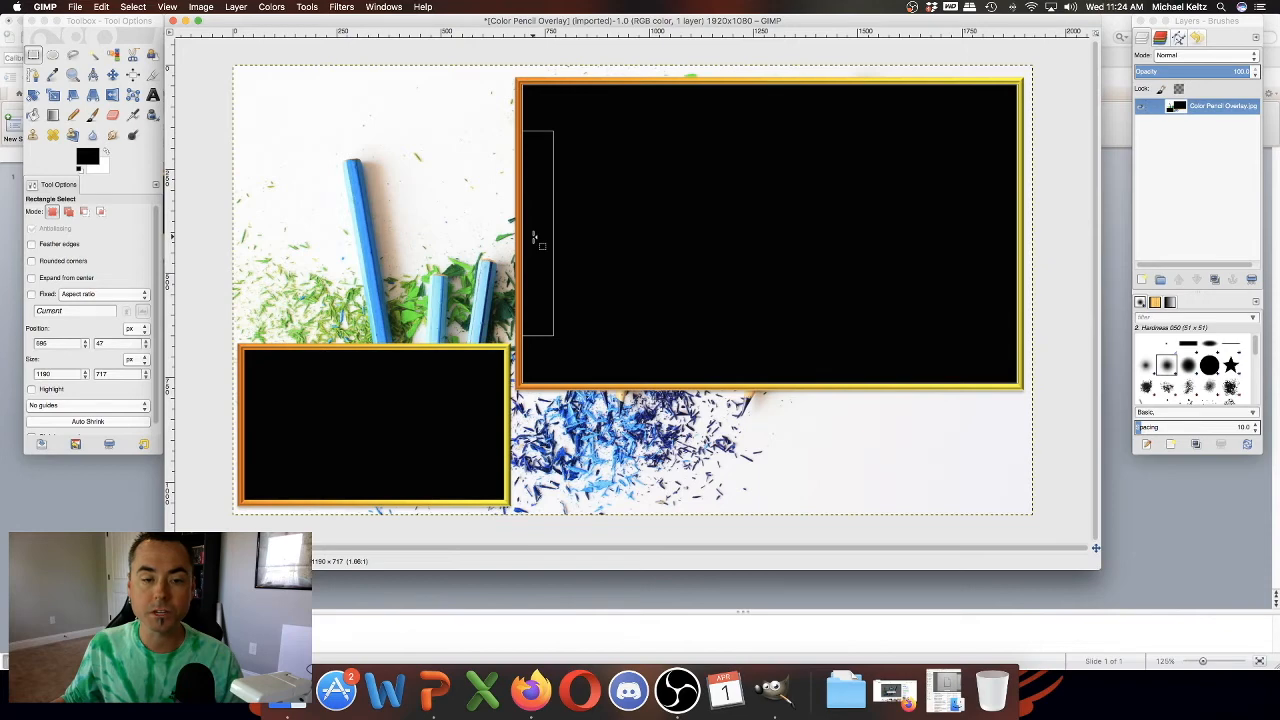
{"action": "left_click_drag", "start_coordinate": [534, 238], "coordinate": [533, 237]}
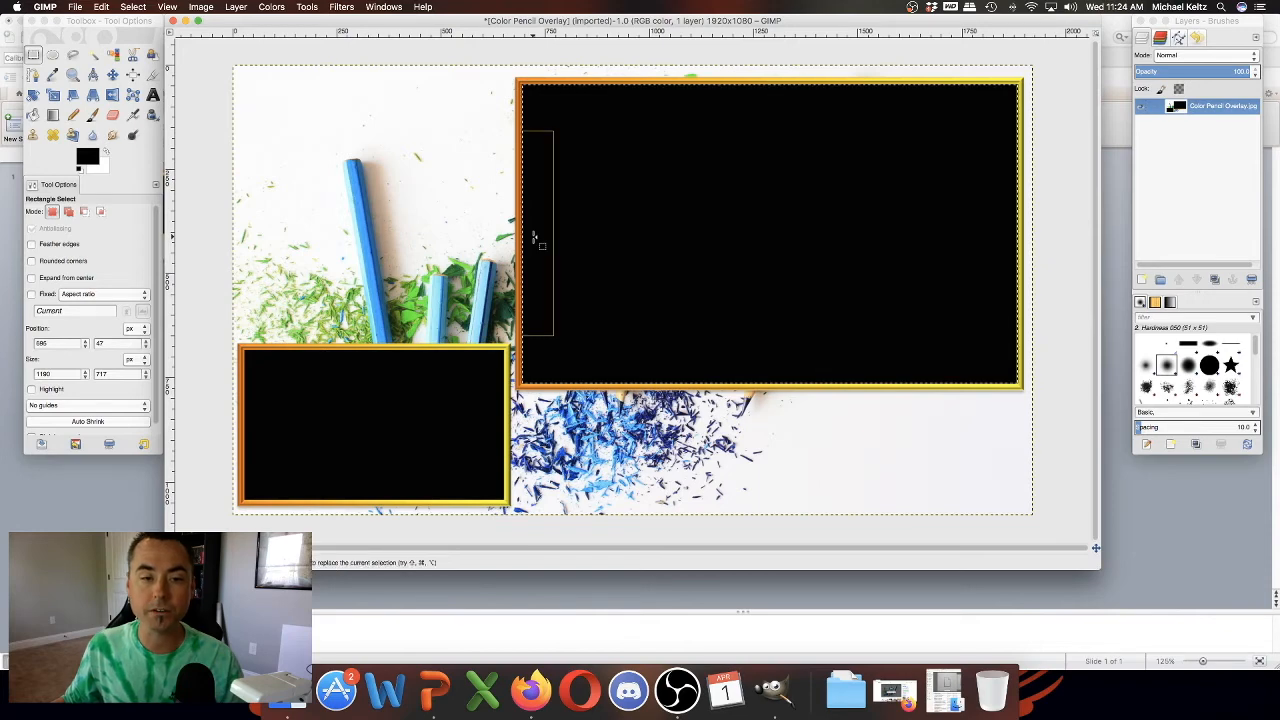
{"action": "right_click", "coordinate": [689, 201]}
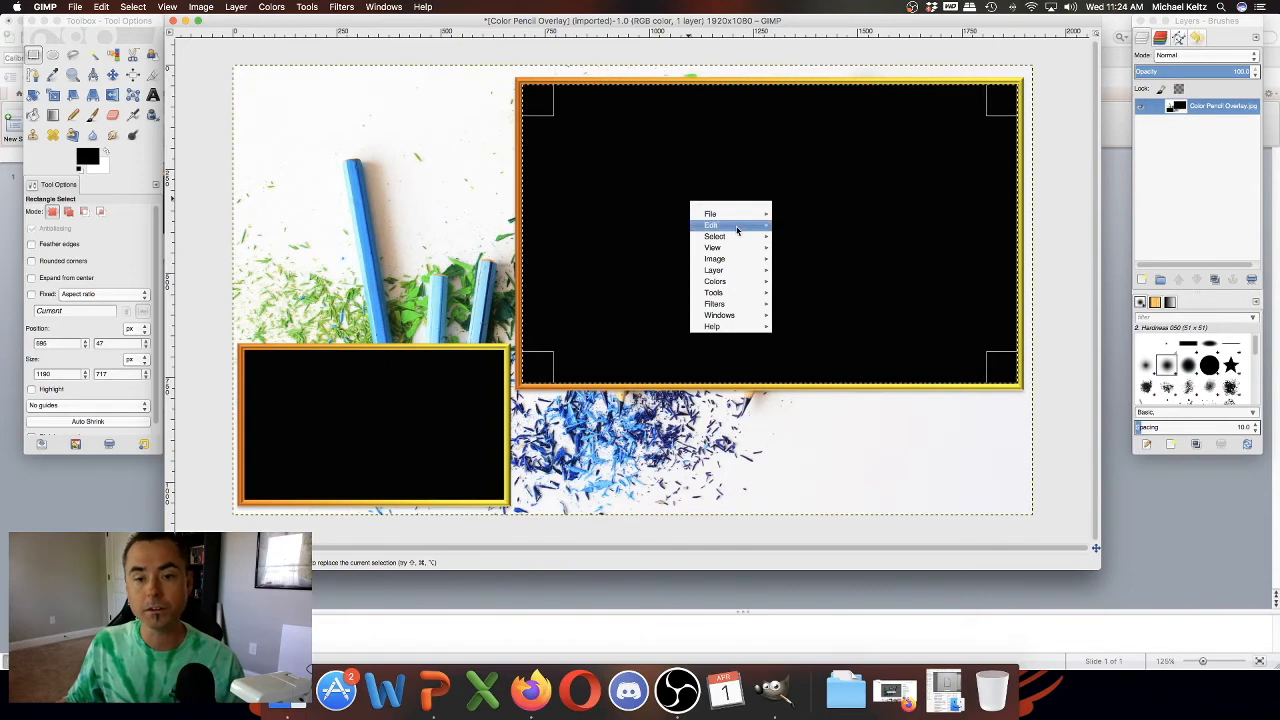
{"action": "mouse_move", "coordinate": [737, 230]}
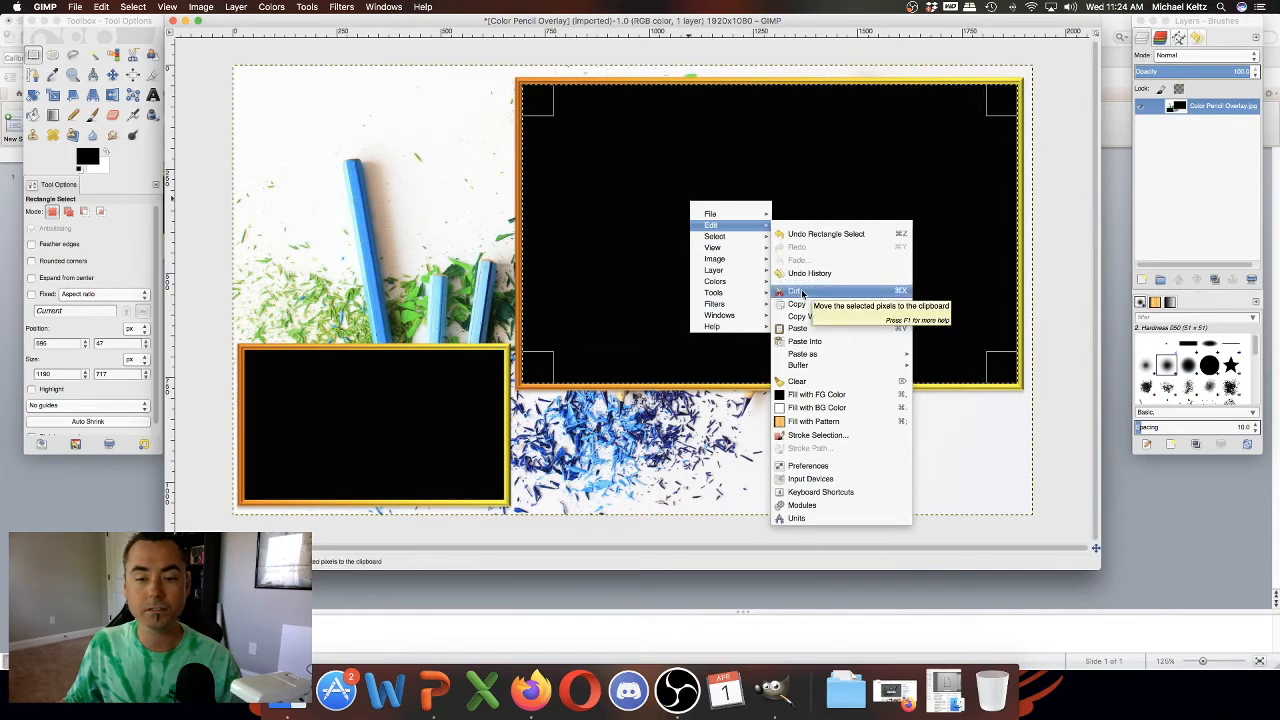
{"action": "left_click", "coordinate": [802, 291]}
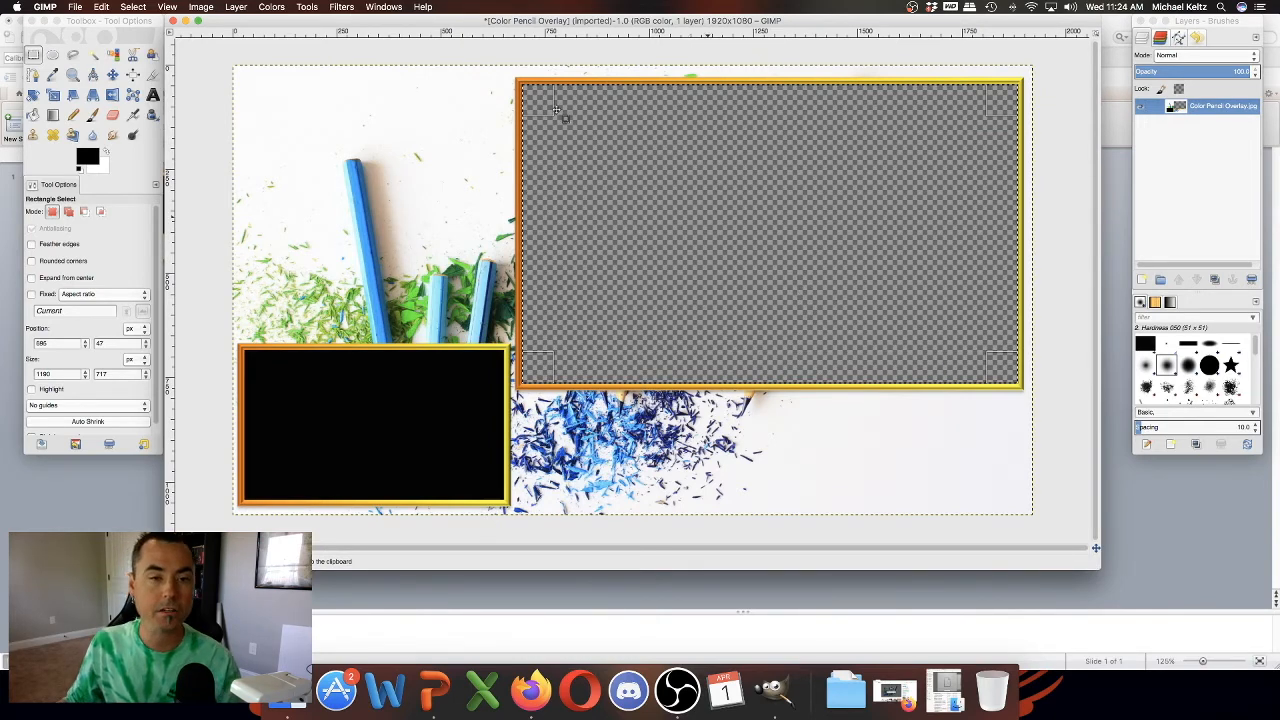
Step: Move and resize the rectangular selection to fit the black interior of the small frame, about 623 × 359 px
{"action": "left_click", "coordinate": [540, 104]}
{"action": "left_click_drag", "start_coordinate": [674, 214], "coordinate": [723, 241]}
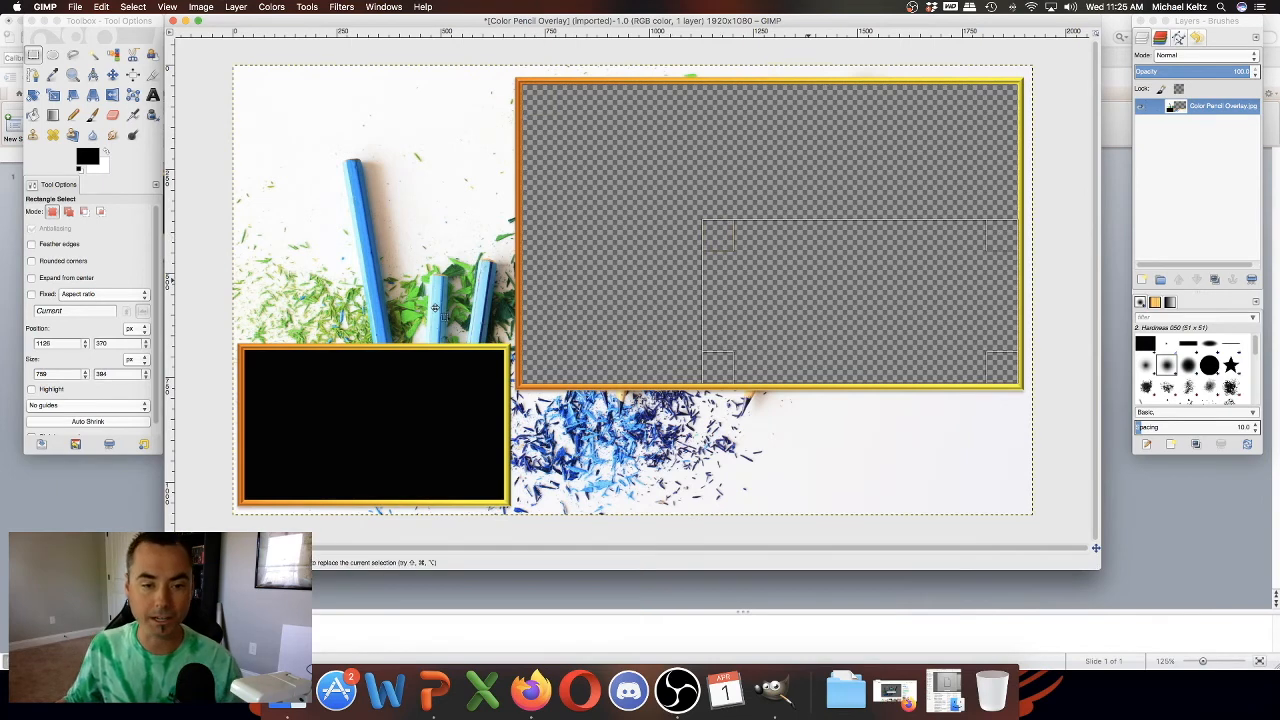
{"action": "left_click_drag", "start_coordinate": [815, 288], "coordinate": [349, 410]}
{"action": "left_click_drag", "start_coordinate": [386, 347], "coordinate": [384, 356]}
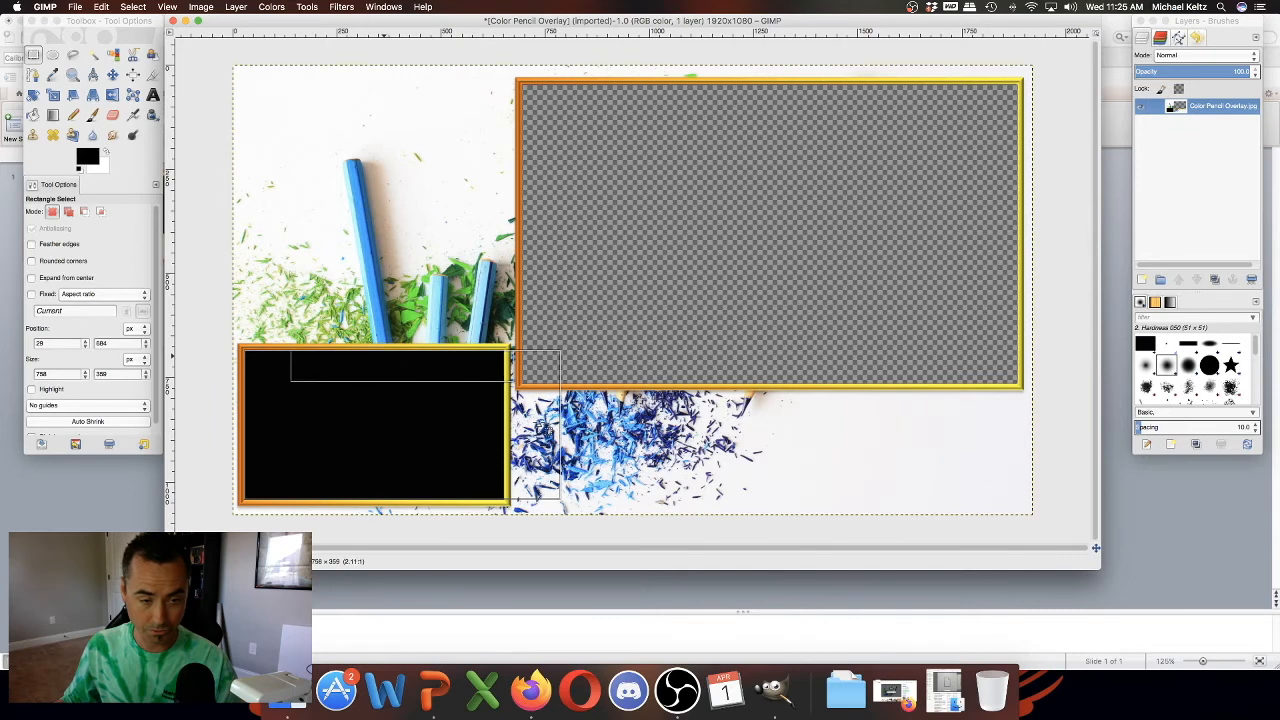
{"action": "left_click_drag", "start_coordinate": [512, 424], "coordinate": [486, 419]}
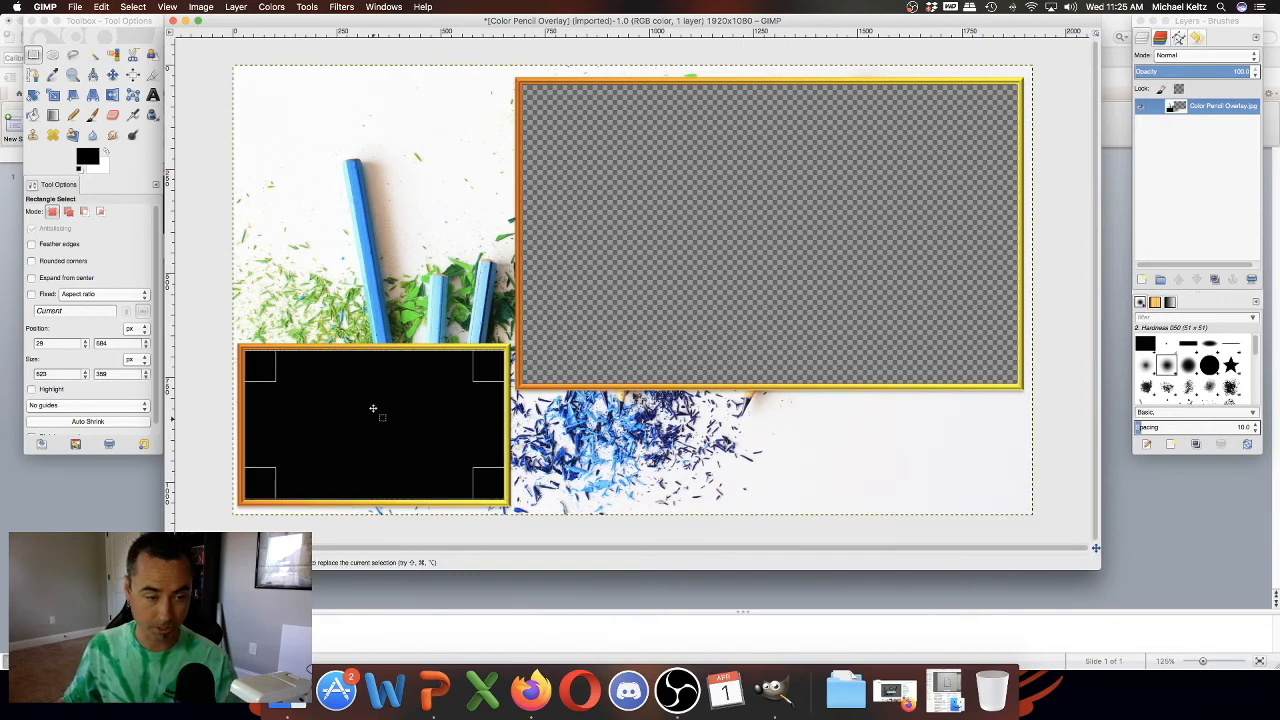
Step: Cut out the selected black interior of the small frame and clear the selection
{"action": "right_click", "coordinate": [369, 410]}
{"action": "mouse_move", "coordinate": [400, 434]}
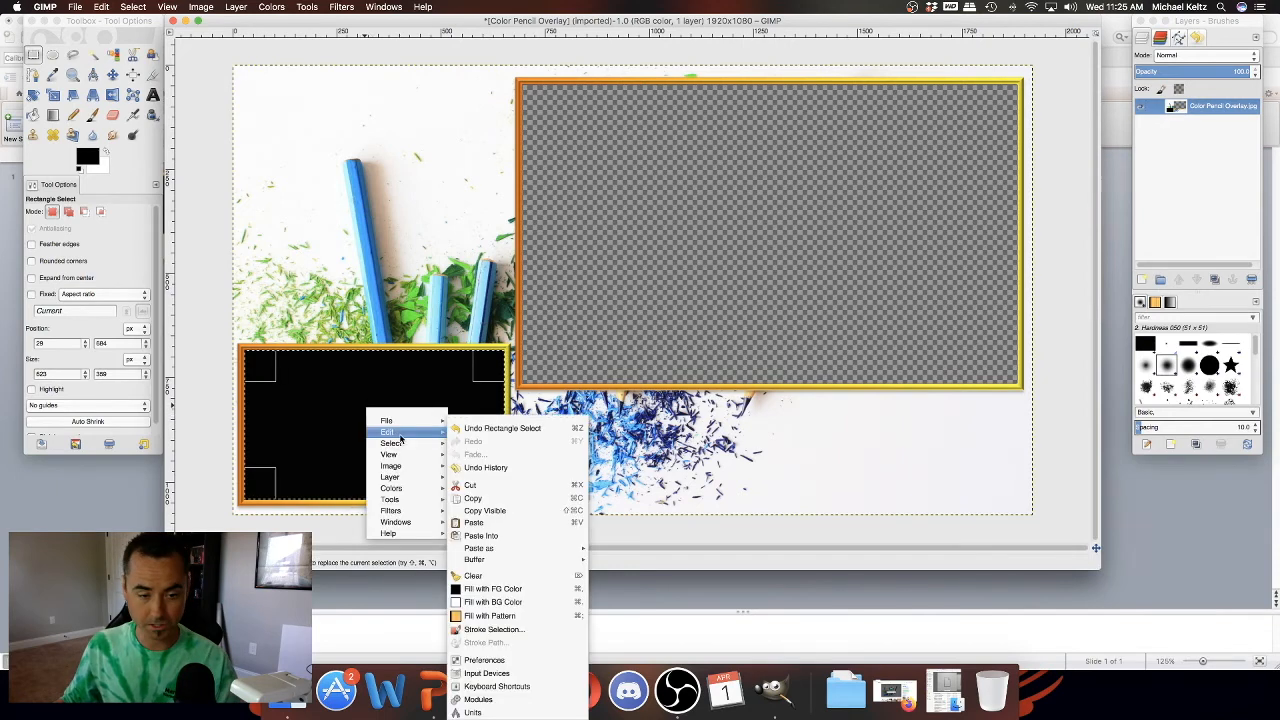
{"action": "left_click", "coordinate": [473, 487]}
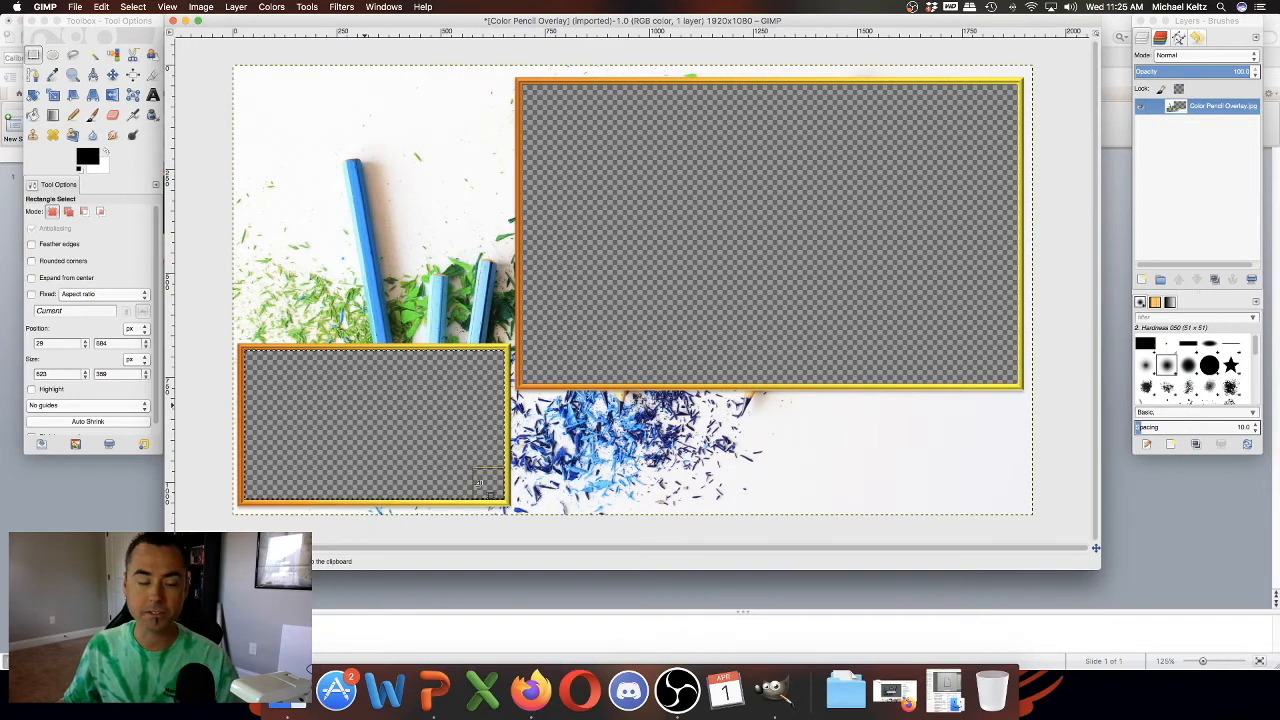
{"action": "left_click", "coordinate": [134, 7]}
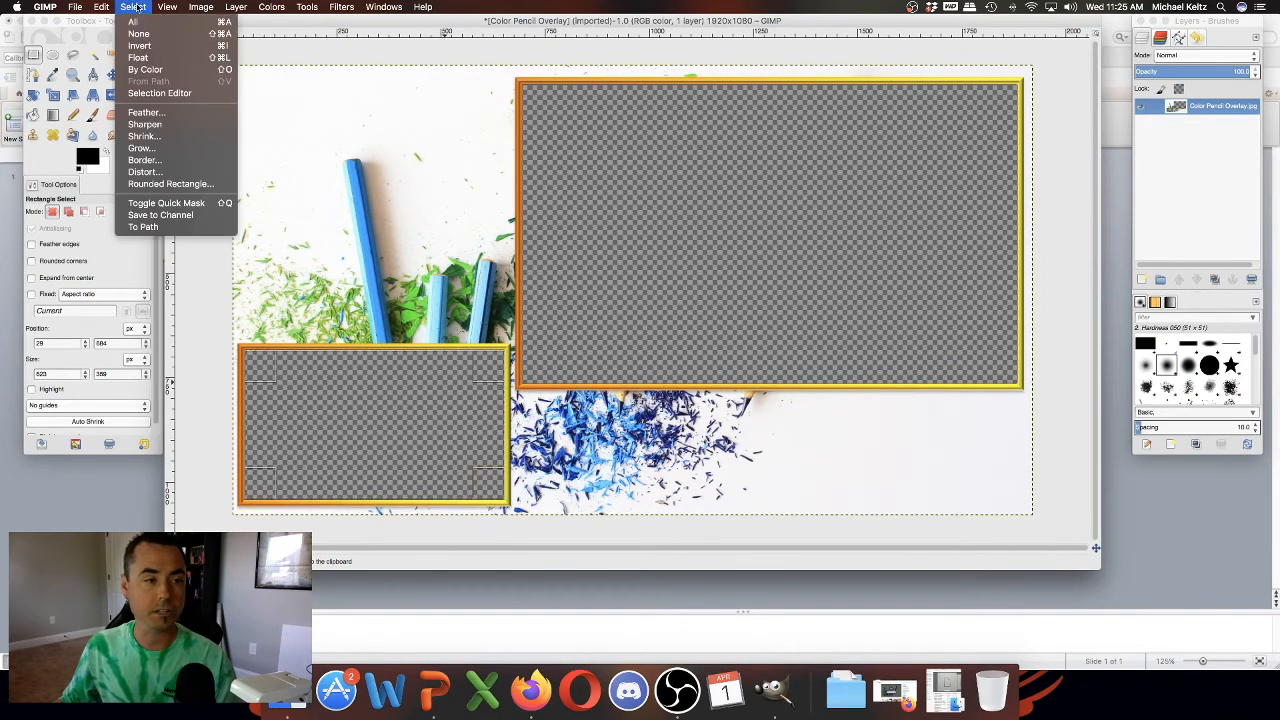
{"action": "left_click", "coordinate": [148, 34]}
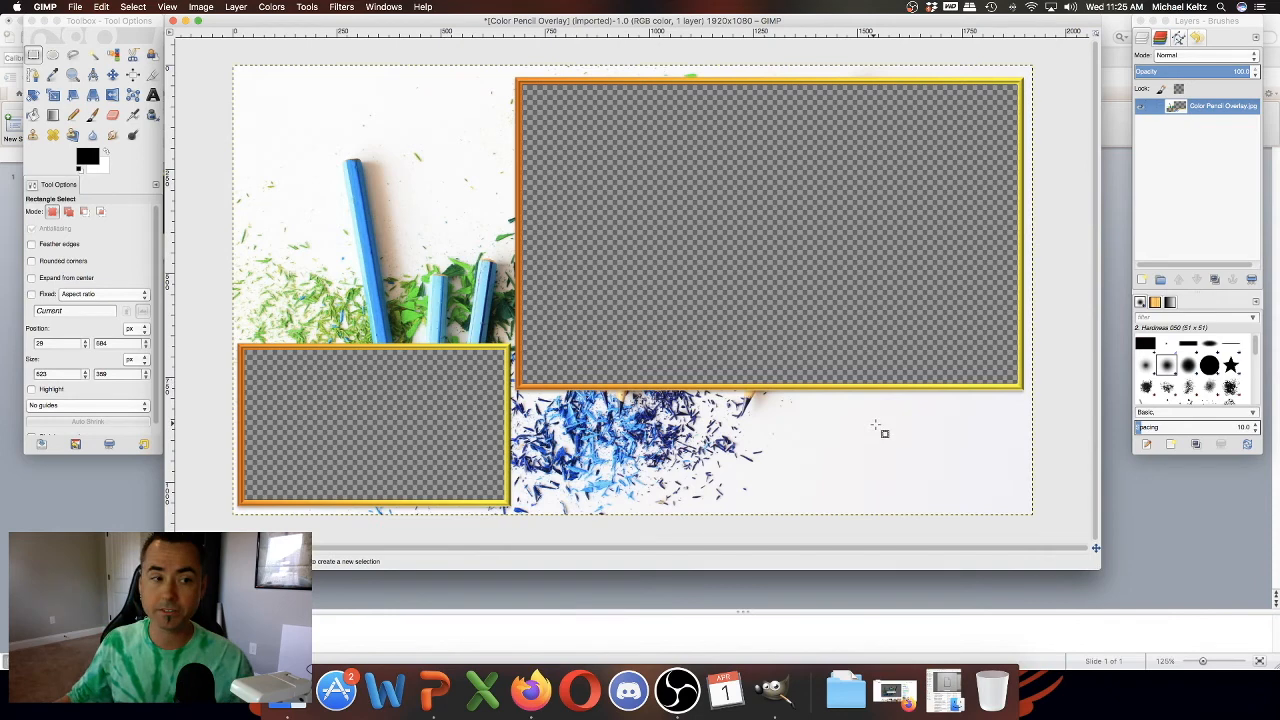
Step: Add the text "Art Lesson" in the white area below the large frame and set its size to 100 px
{"action": "left_click", "coordinate": [155, 98]}
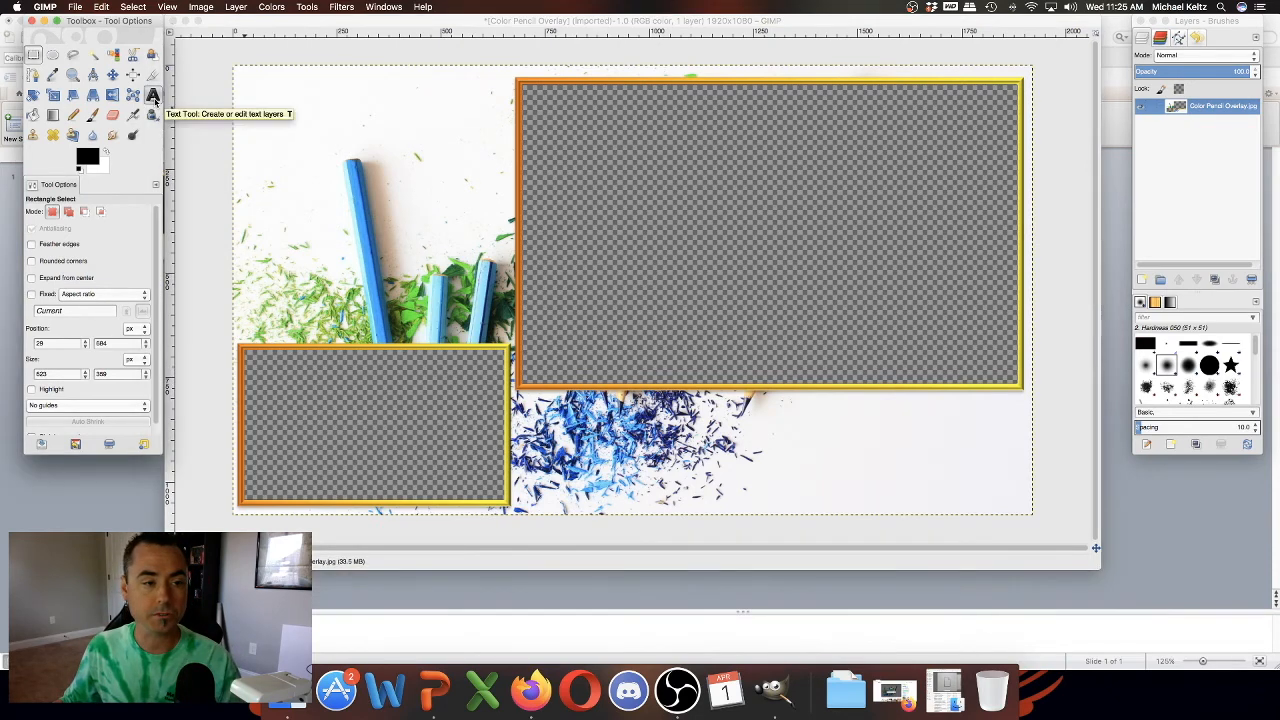
{"action": "left_click", "coordinate": [798, 435]}
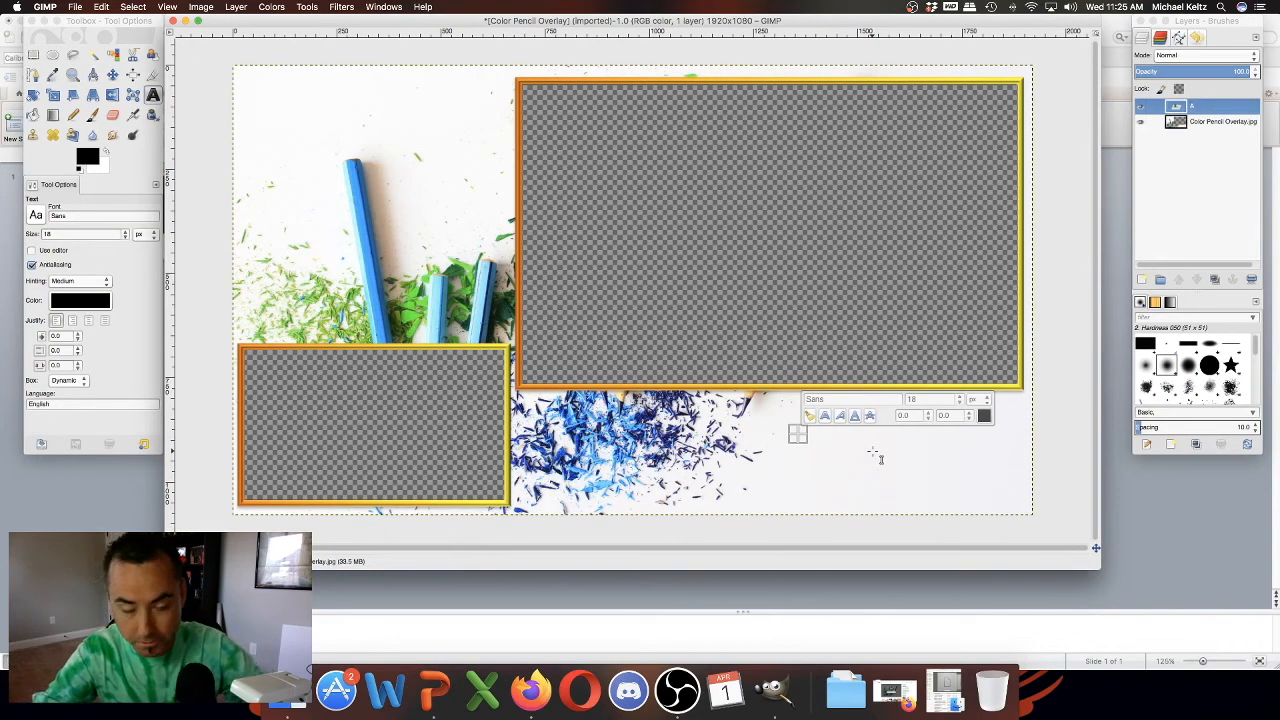
{"action": "type", "text": "Art Lesson"}
{"action": "left_click_drag", "start_coordinate": [800, 438], "coordinate": [853, 444]}
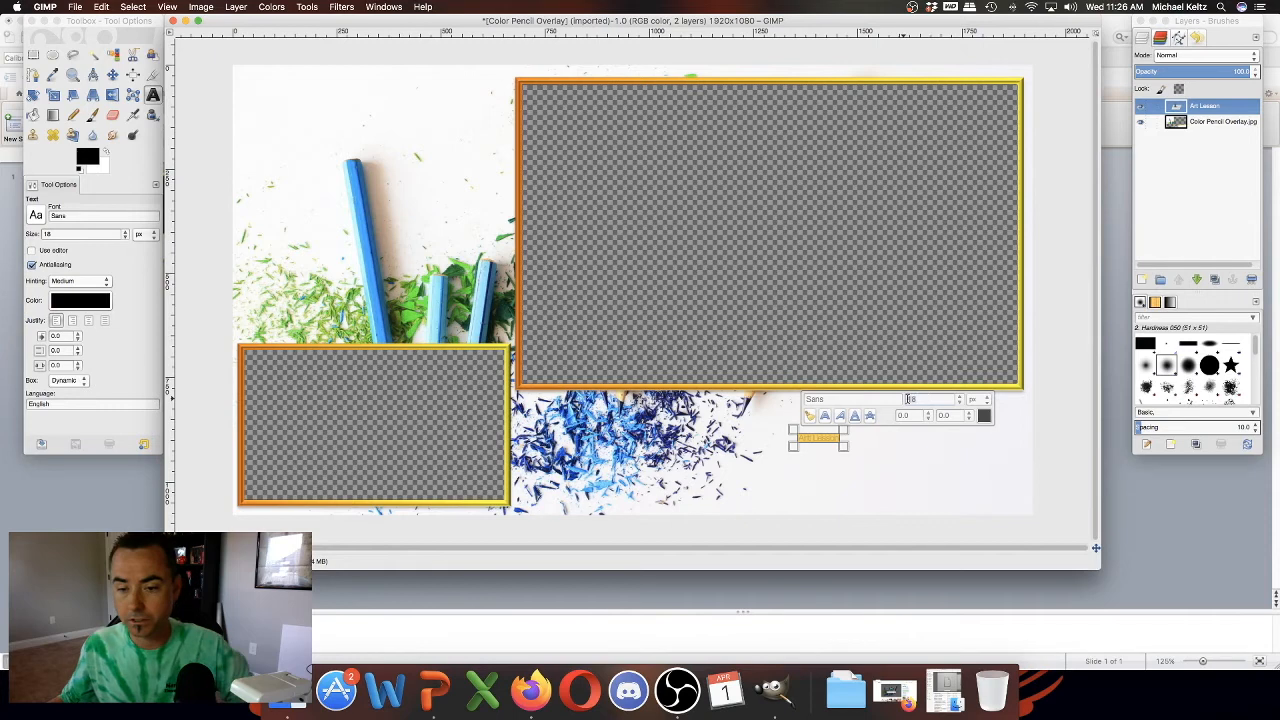
{"action": "type", "text": "100"}
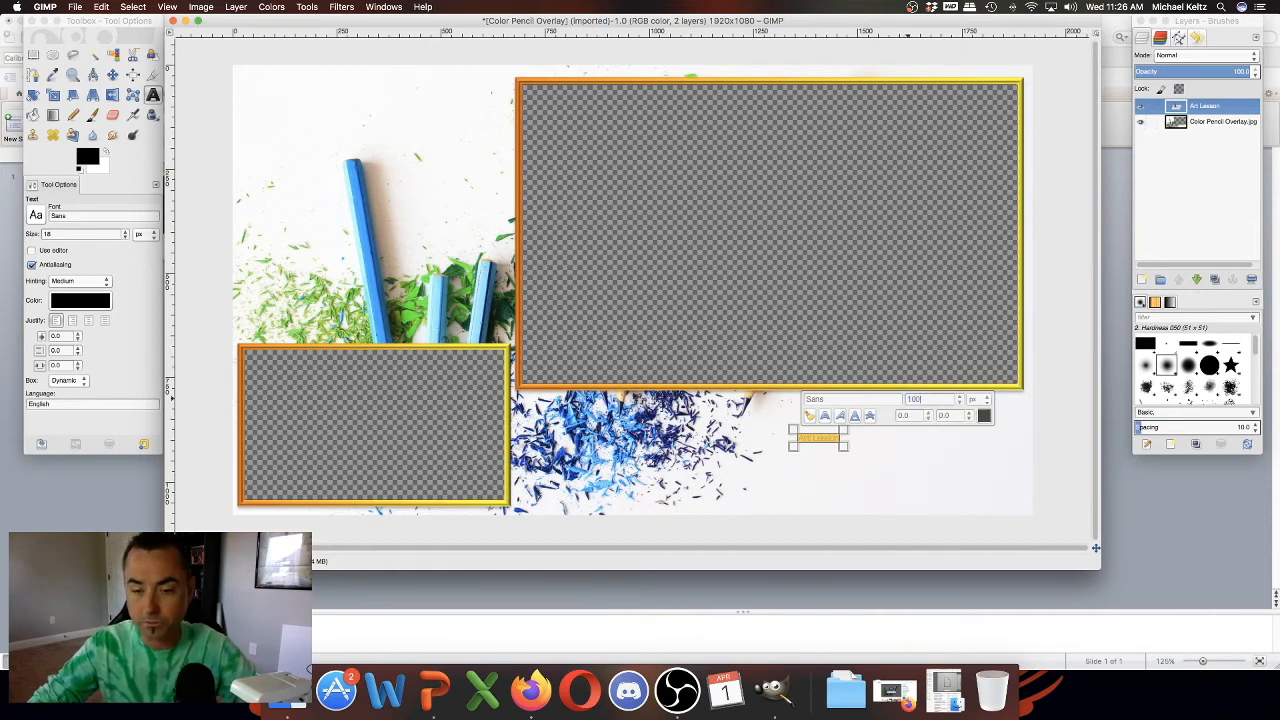
{"action": "key", "text": "Return"}
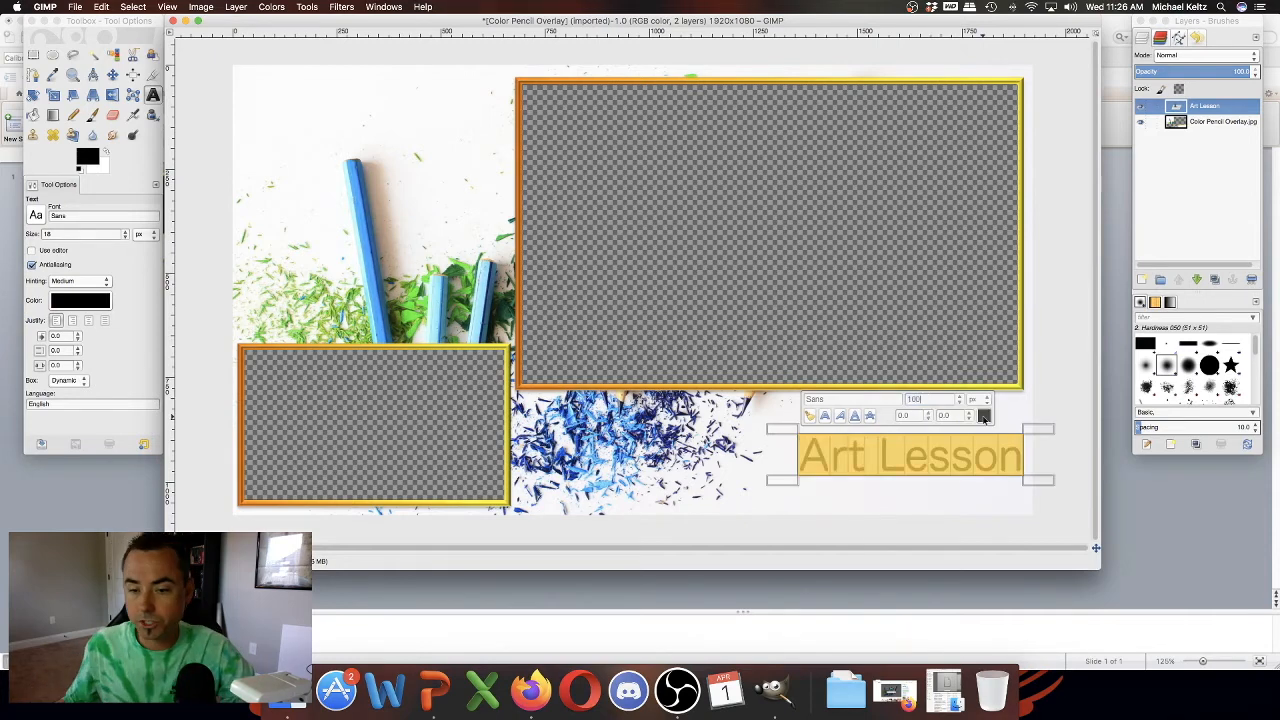
Step: Change the color of the Art Lesson text to a light blue
{"action": "left_click", "coordinate": [984, 415]}
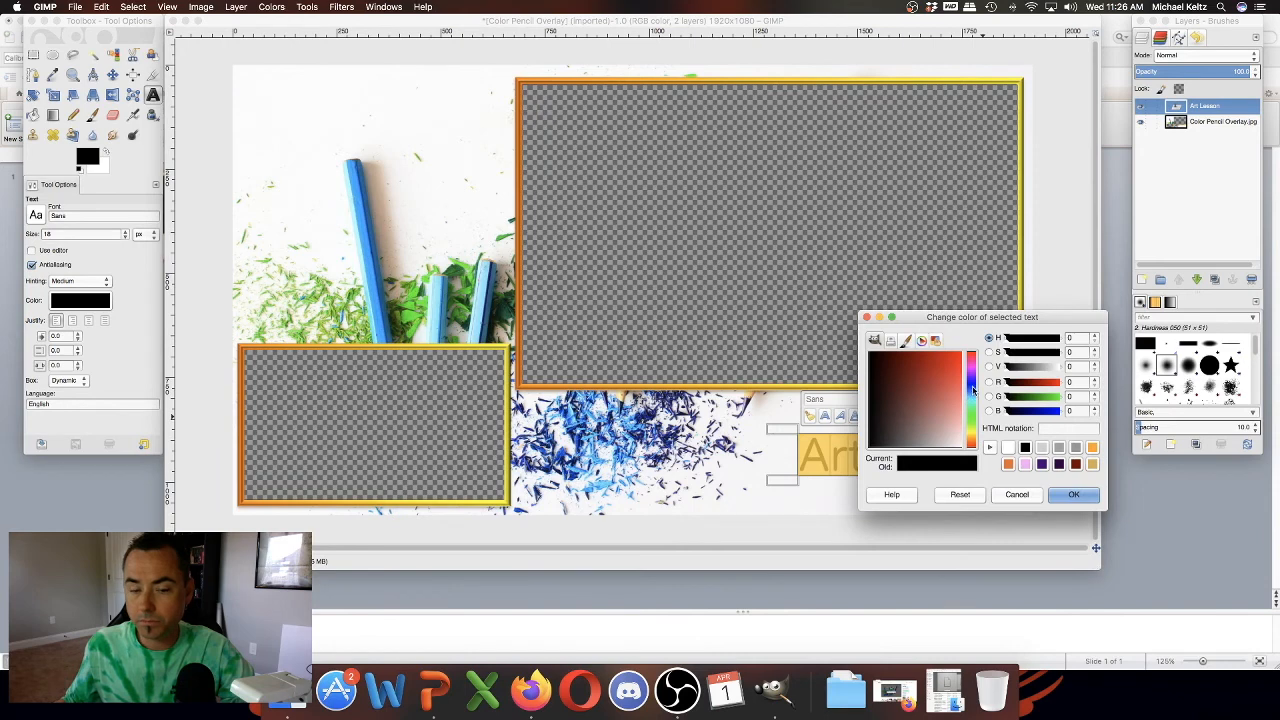
{"action": "left_click", "coordinate": [975, 393]}
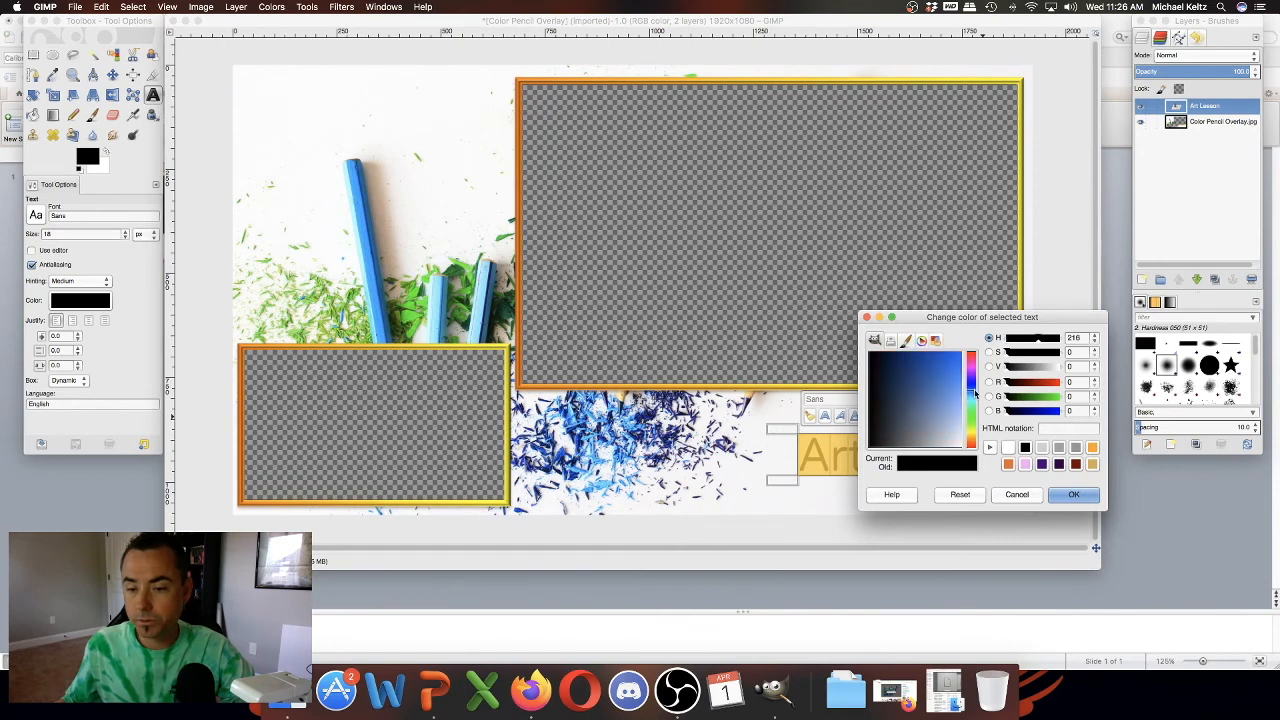
{"action": "left_click", "coordinate": [949, 381]}
{"action": "mouse_move", "coordinate": [970, 385]}
{"action": "left_mouse_down"}
{"action": "mouse_move", "coordinate": [977, 397]}
{"action": "mouse_move", "coordinate": [968, 389]}
{"action": "left_mouse_up"}
{"action": "left_click", "coordinate": [957, 373]}
{"action": "left_click", "coordinate": [1070, 495]}
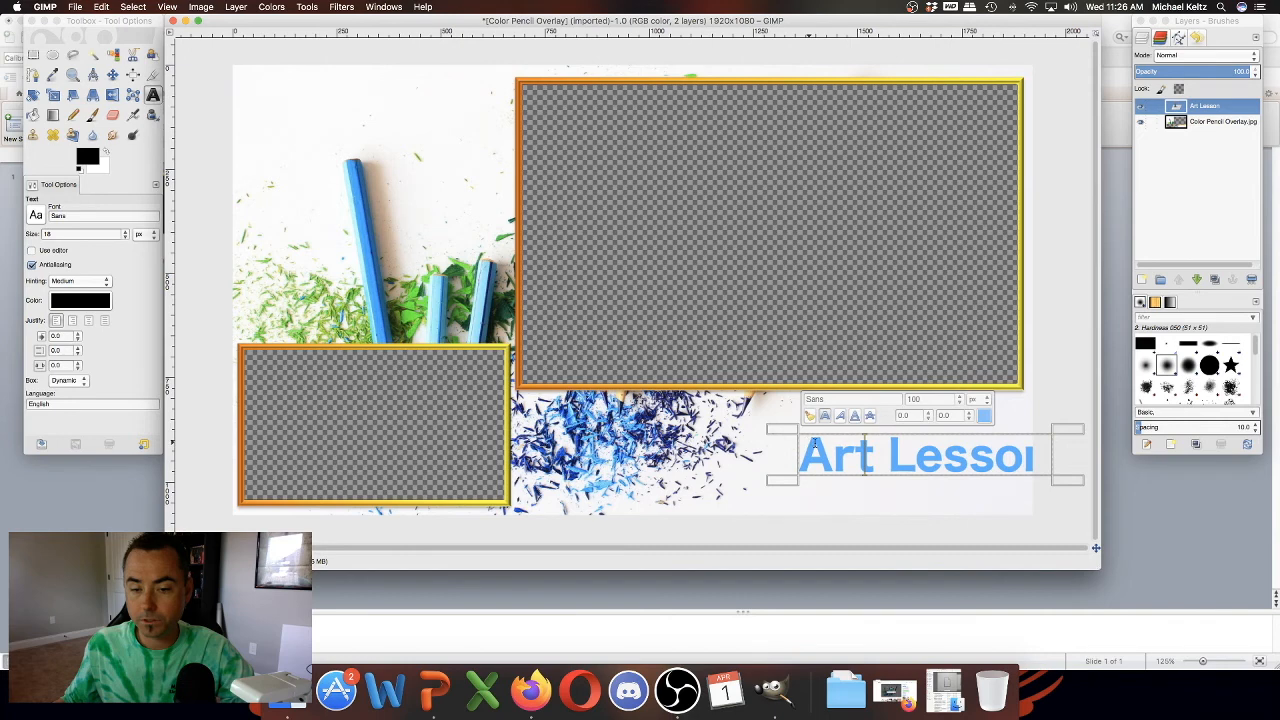
Step: Set the Art Lesson text in Arial Bold and move it slightly up and left within the white area below the large frame
{"action": "left_click_drag", "start_coordinate": [803, 460], "coordinate": [1031, 472]}
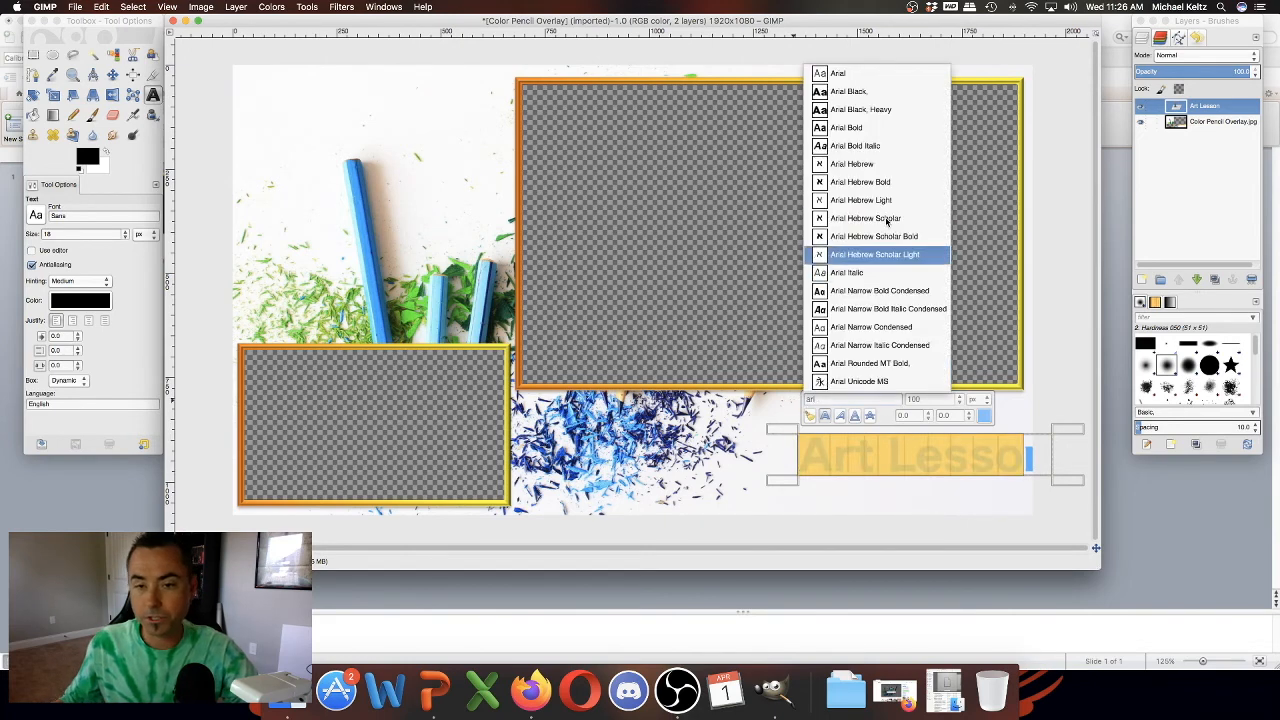
{"action": "left_click", "coordinate": [856, 129]}
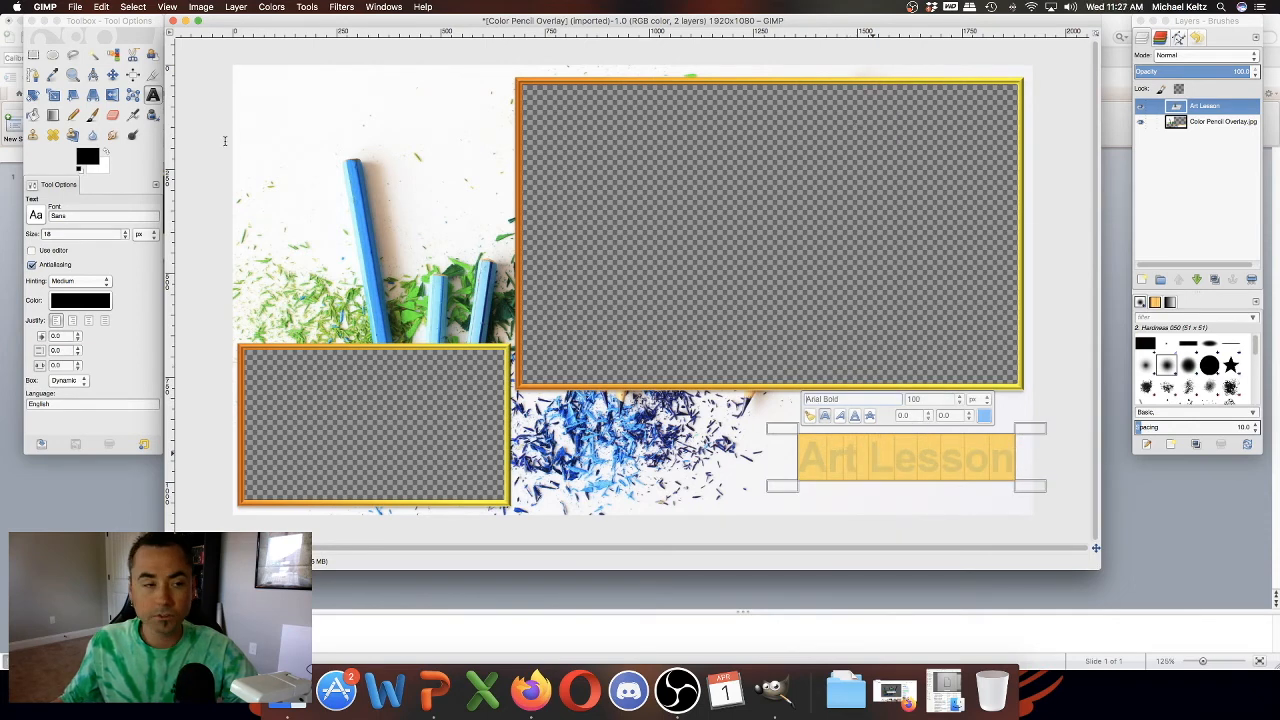
{"action": "left_click", "coordinate": [112, 76]}
{"action": "mouse_move", "coordinate": [808, 464]}
{"action": "left_mouse_down"}
{"action": "mouse_move", "coordinate": [788, 462]}
{"action": "mouse_move", "coordinate": [786, 431]}
{"action": "mouse_move", "coordinate": [786, 452]}
{"action": "left_mouse_up"}
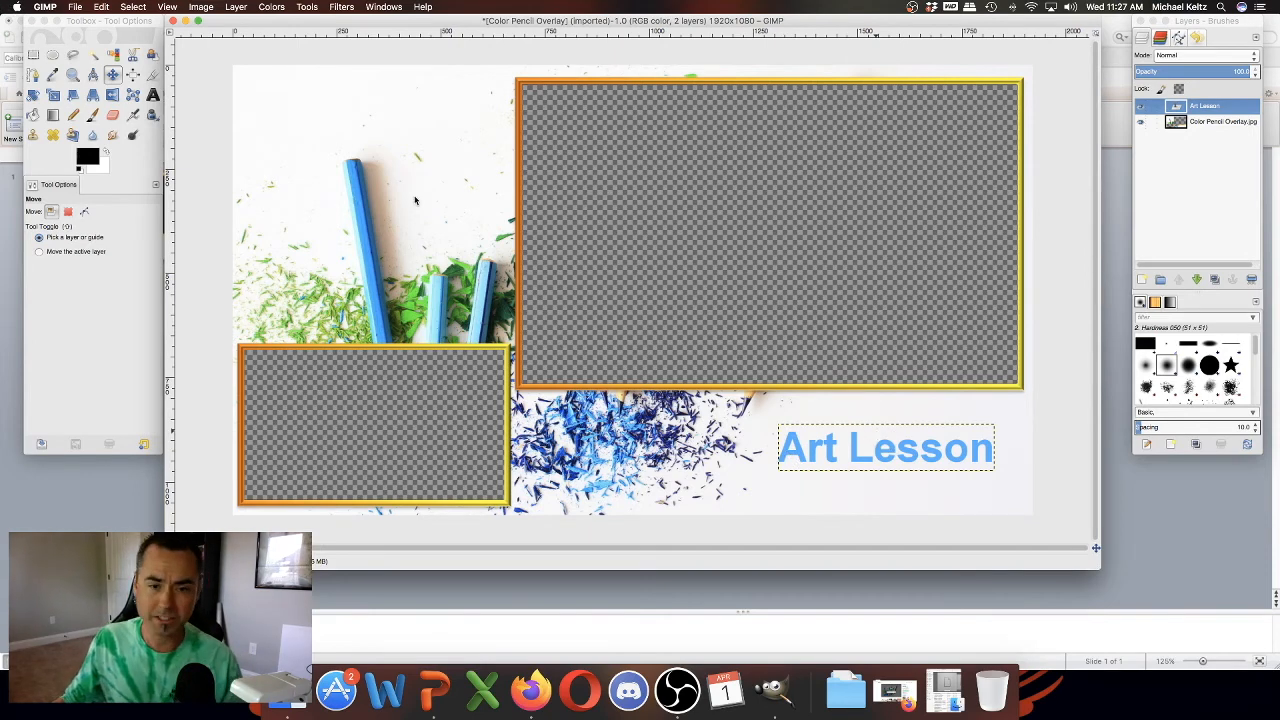
Step: Save the project as Color Pencil Overlay.xcf in the Art Stream folder
{"action": "left_click", "coordinate": [75, 7]}
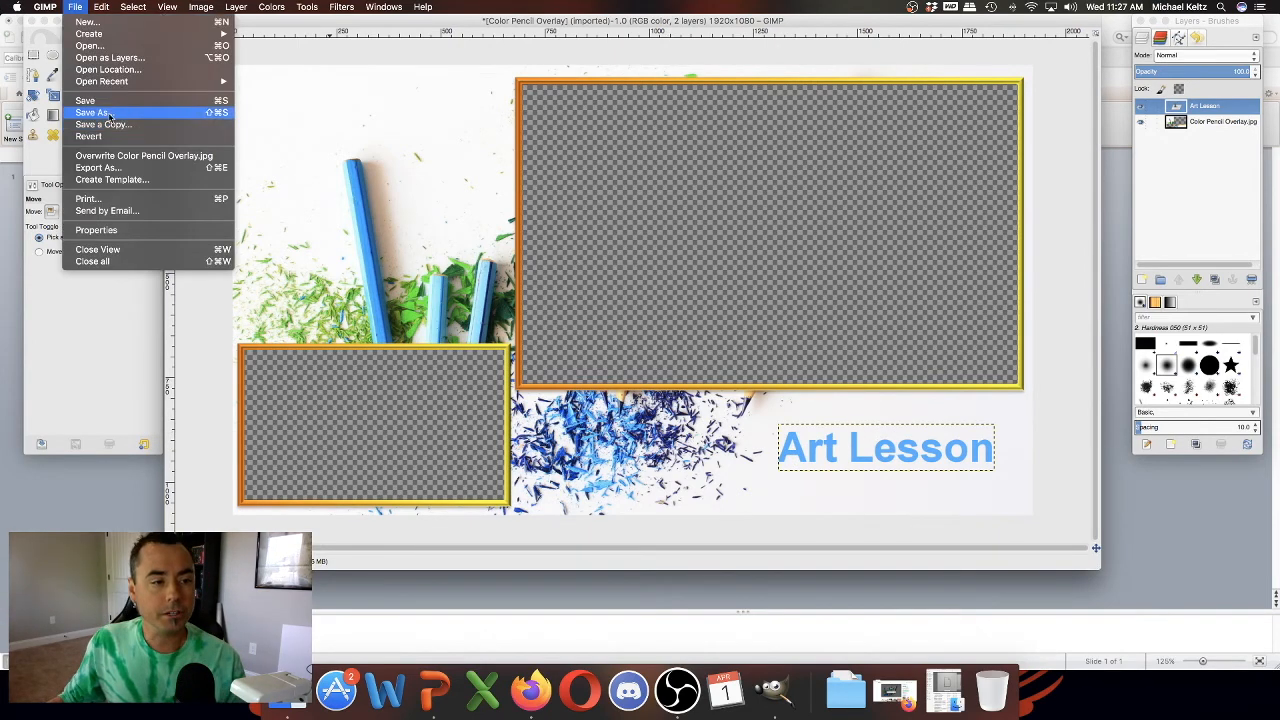
{"action": "left_click", "coordinate": [95, 113]}
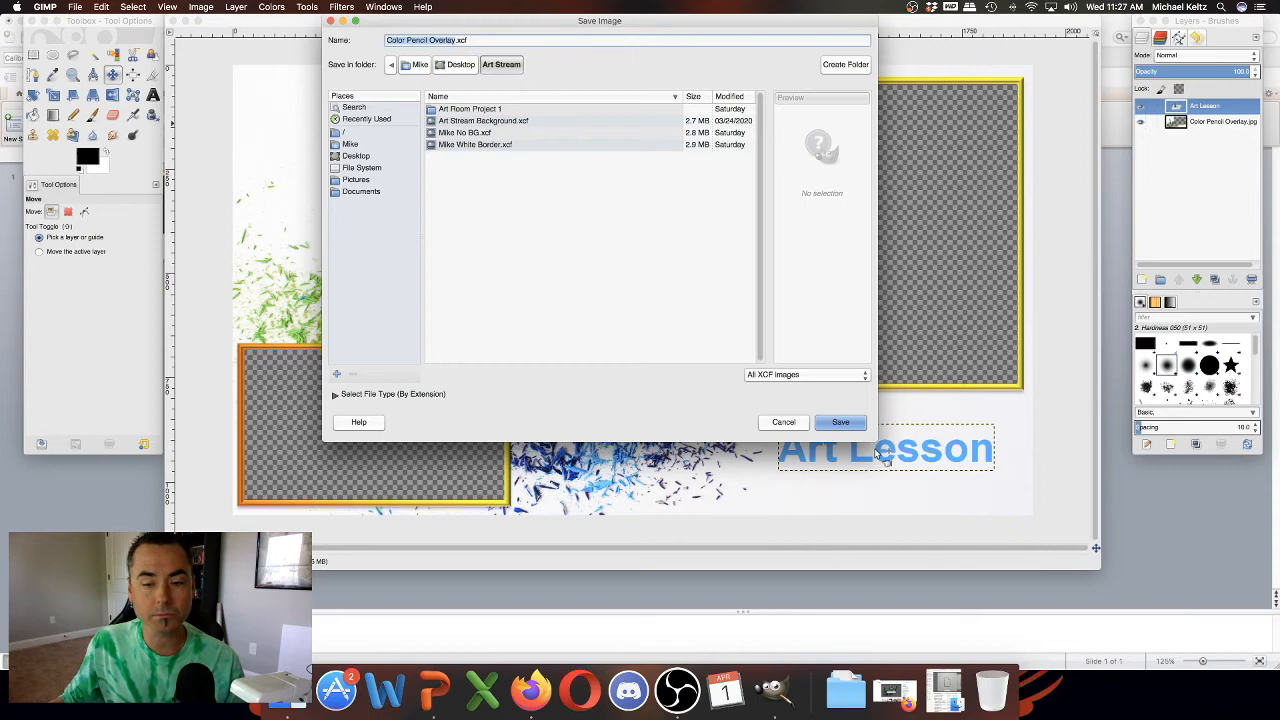
{"action": "left_click", "coordinate": [846, 423]}
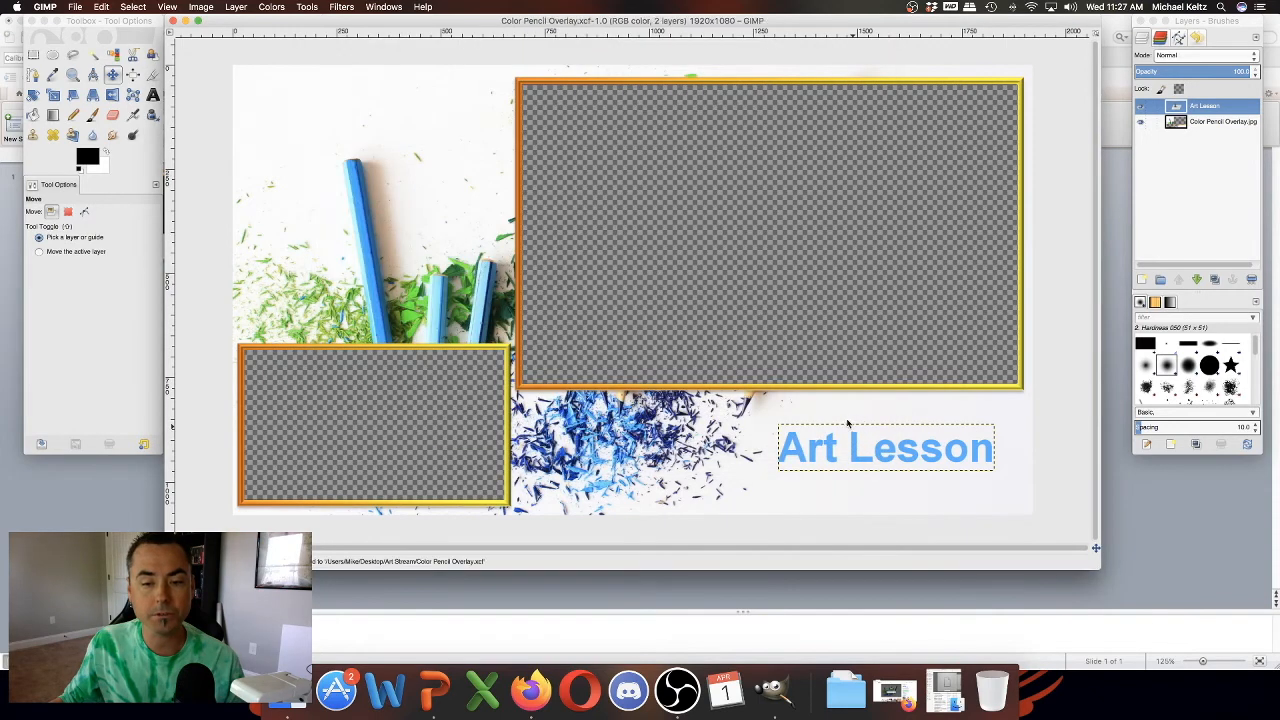
Step: Export the image as Color Pencil Overlay.png to the Art Stream folder with the default PNG options
{"action": "left_click", "coordinate": [74, 8]}
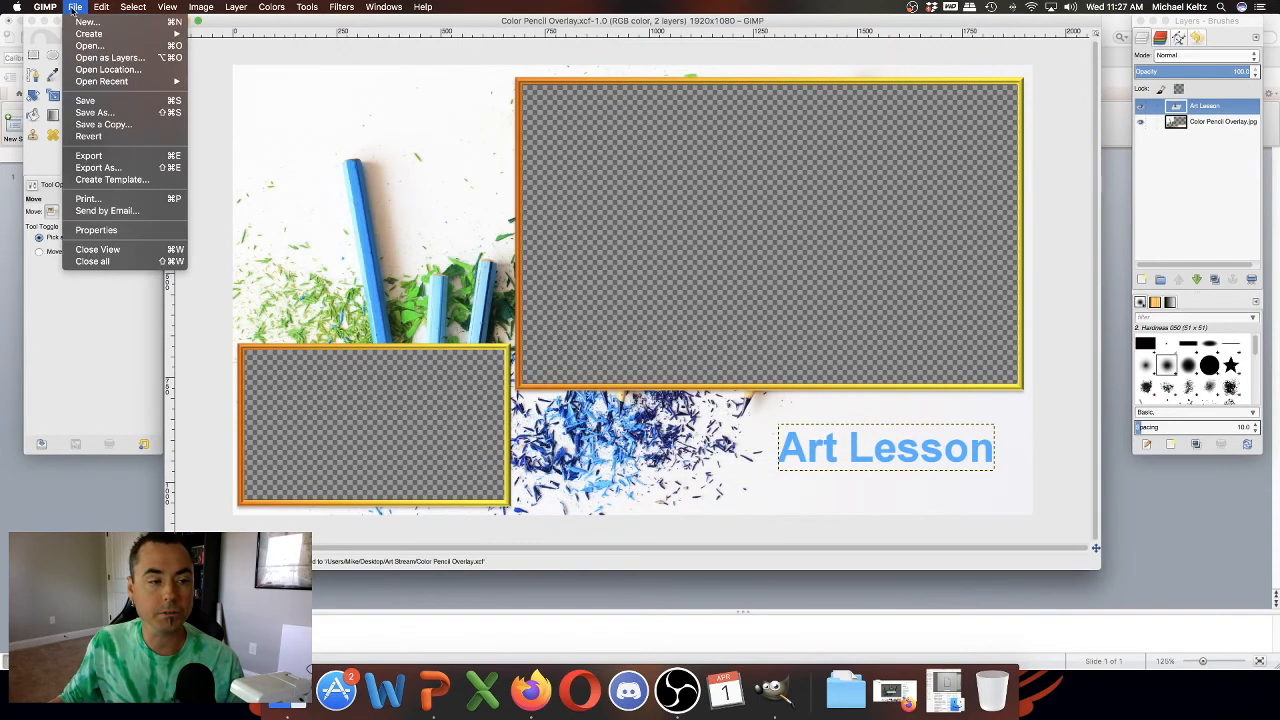
{"action": "left_click", "coordinate": [98, 168]}
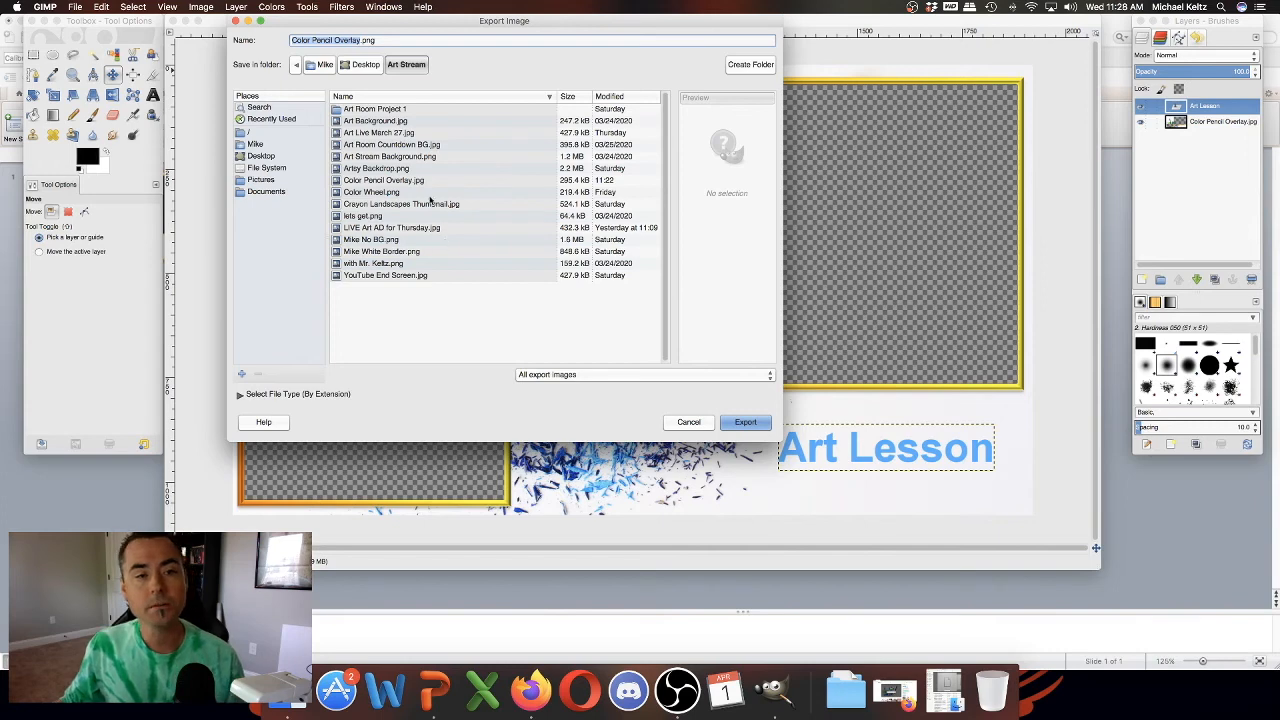
{"action": "left_click", "coordinate": [747, 423]}
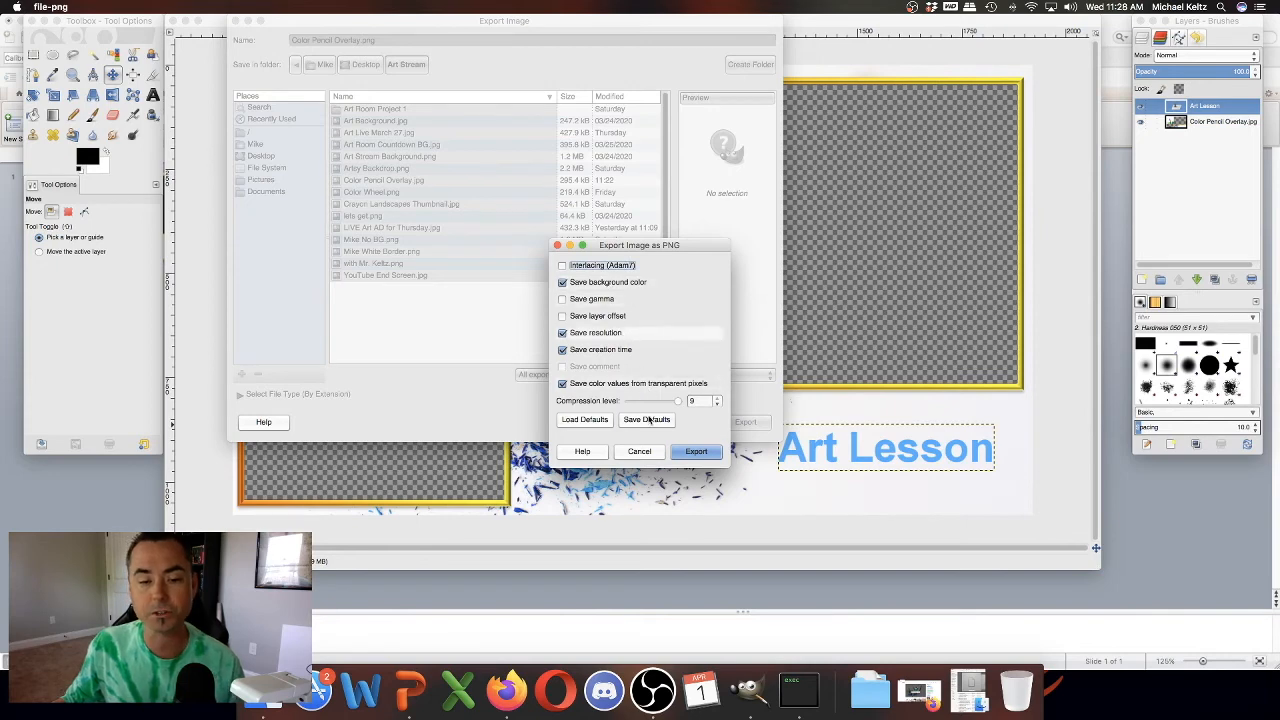
{"action": "left_click", "coordinate": [697, 452]}
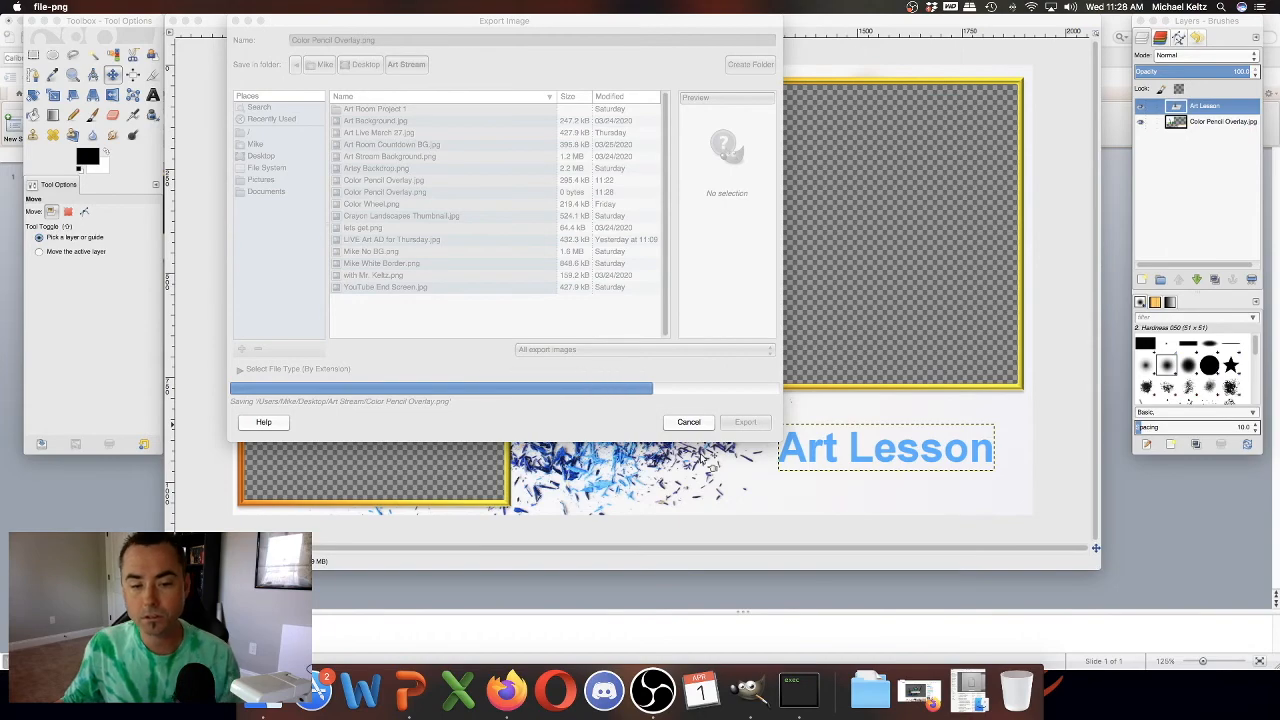
Step: Quit GIMP and bring the OBS window onto this display
{"action": "left_click", "coordinate": [45, 7]}
{"action": "left_click", "coordinate": [60, 170]}
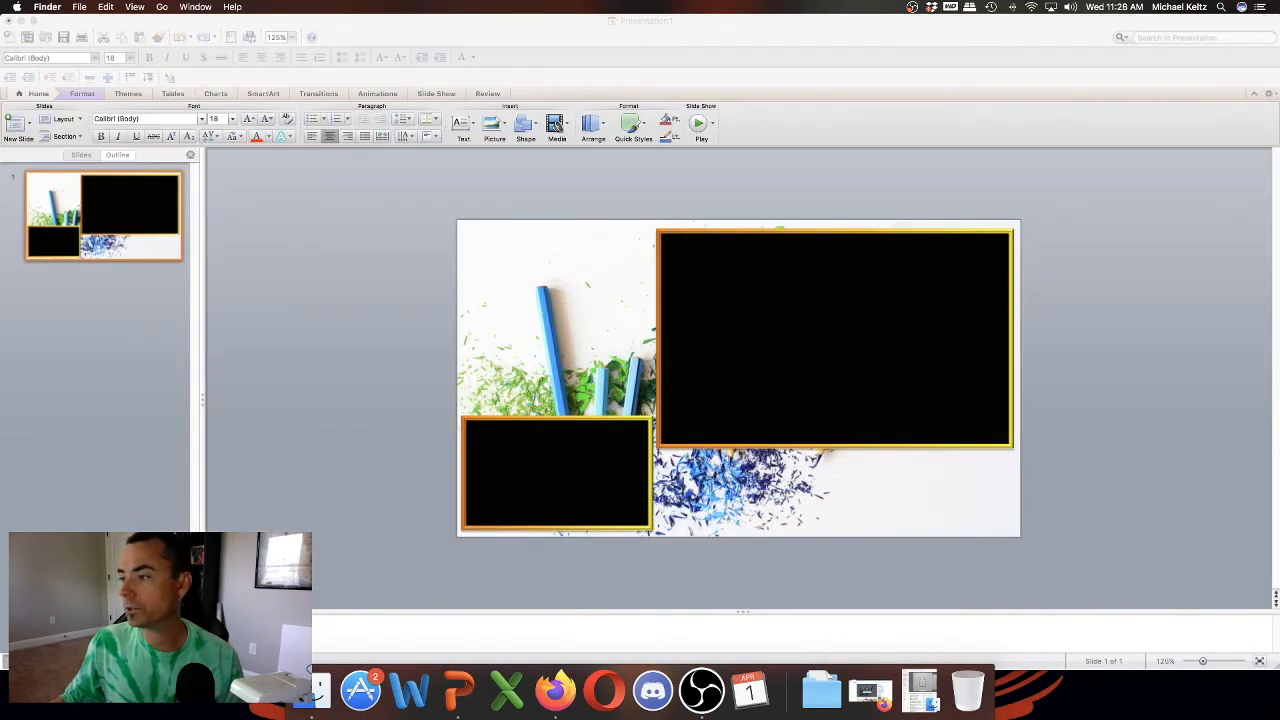
{"action": "left_click_drag", "start_coordinate": [1279, 80], "coordinate": [678, 69]}
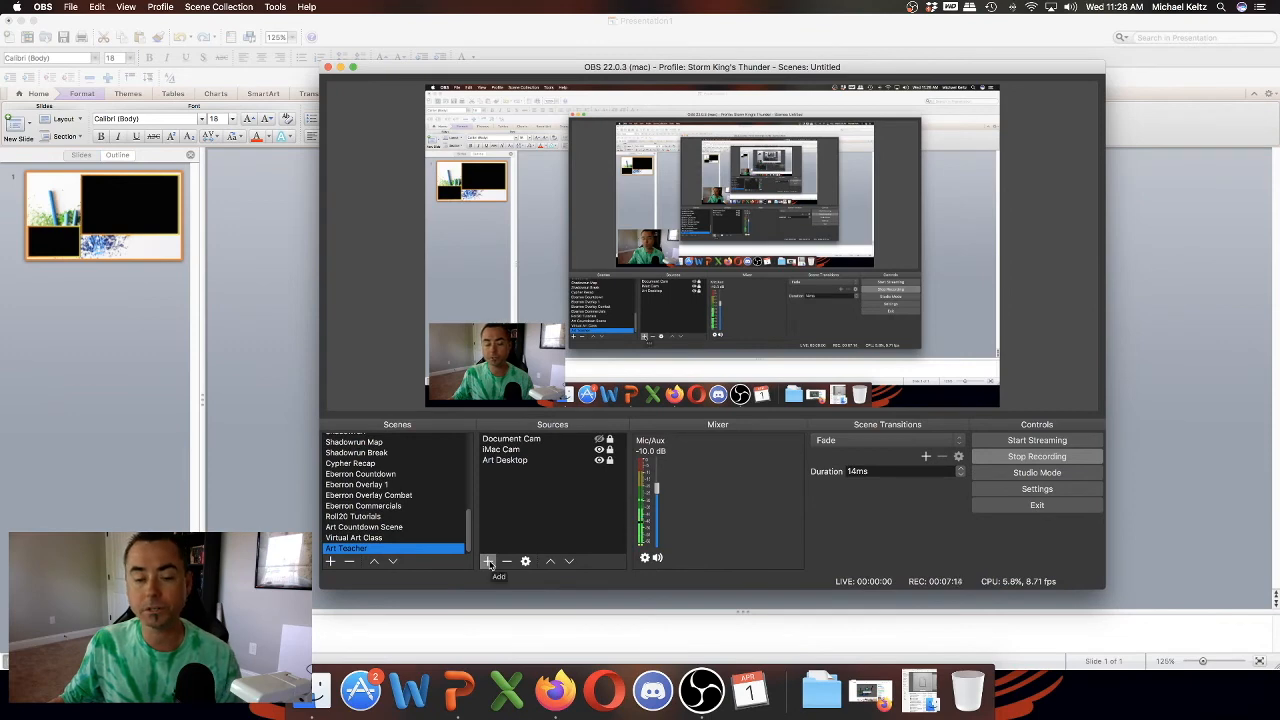
Step: Add a new image source named Color Pencils to the Art Teacher scene
{"action": "left_click", "coordinate": [489, 562]}
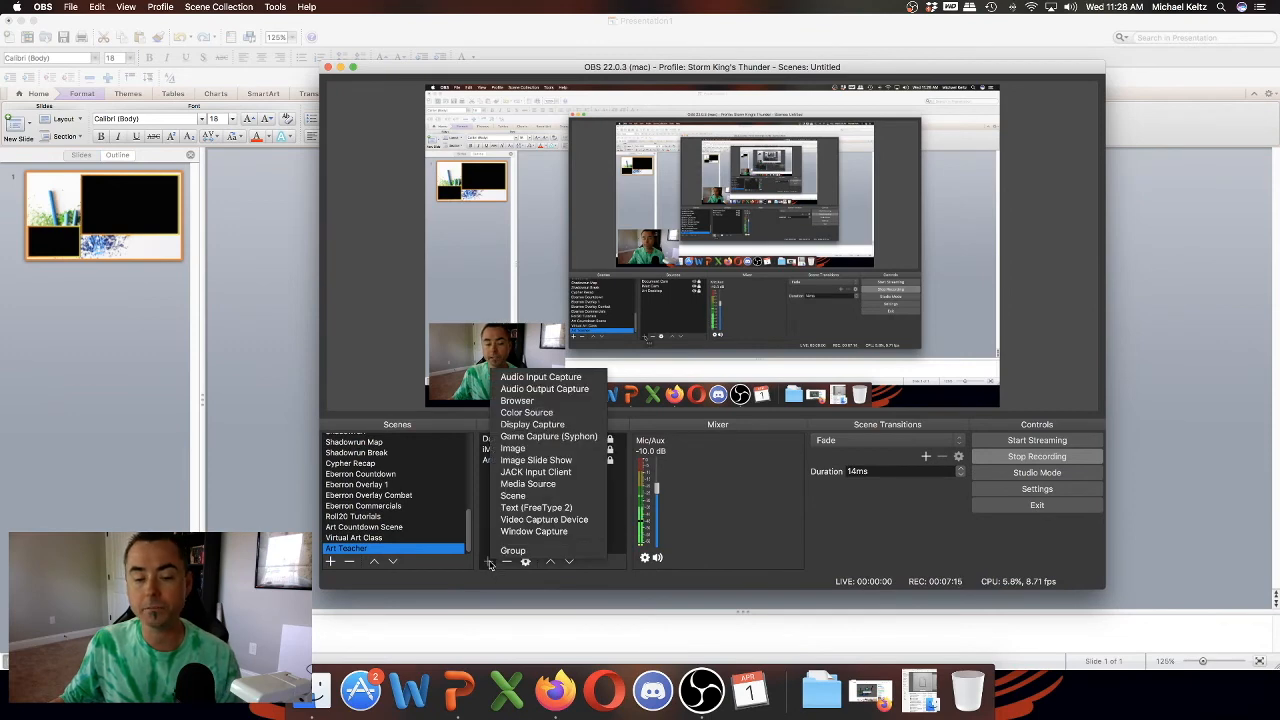
{"action": "left_click", "coordinate": [518, 450]}
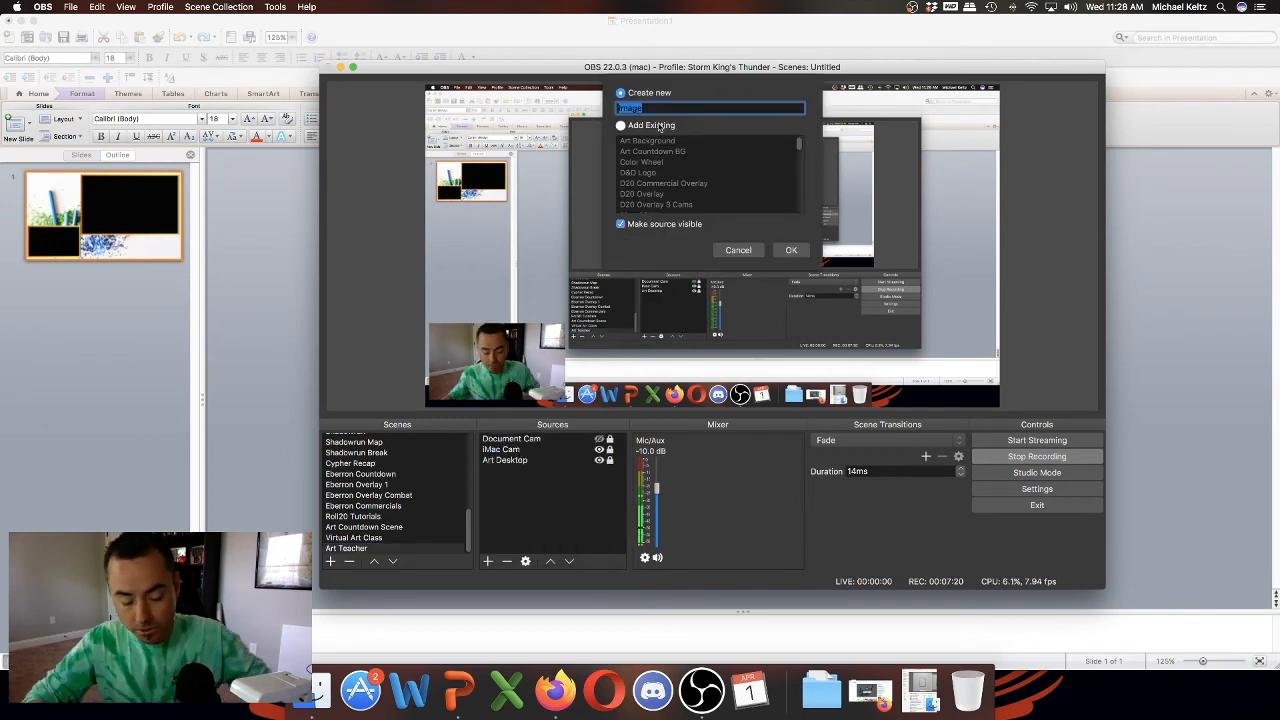
{"action": "type", "text": "Colo"}
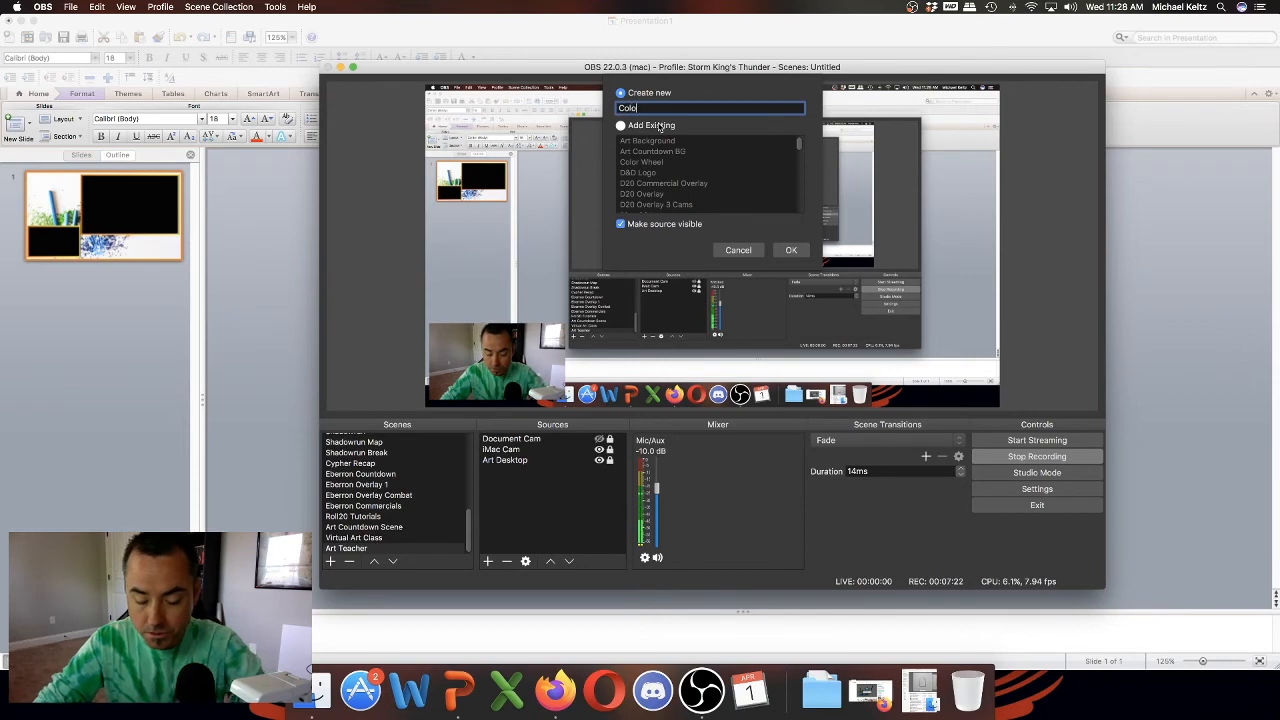
{"action": "type", "text": "r Pencils"}
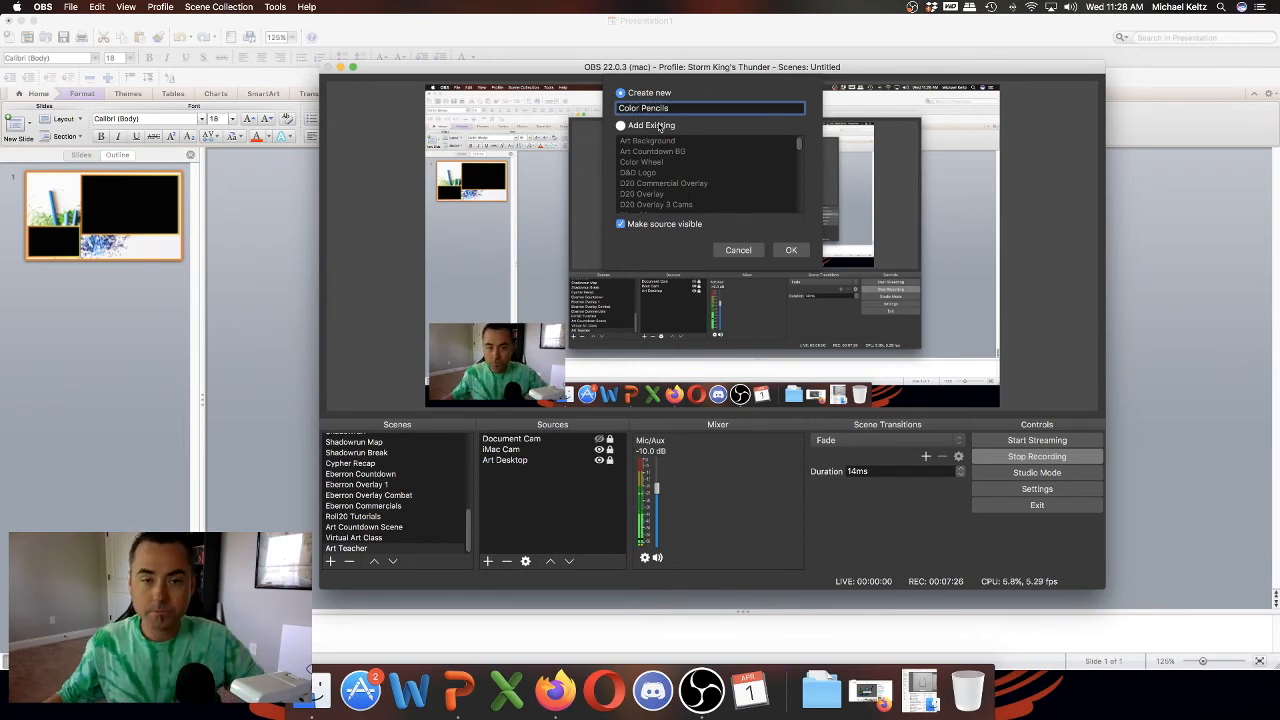
{"action": "left_click", "coordinate": [791, 250]}
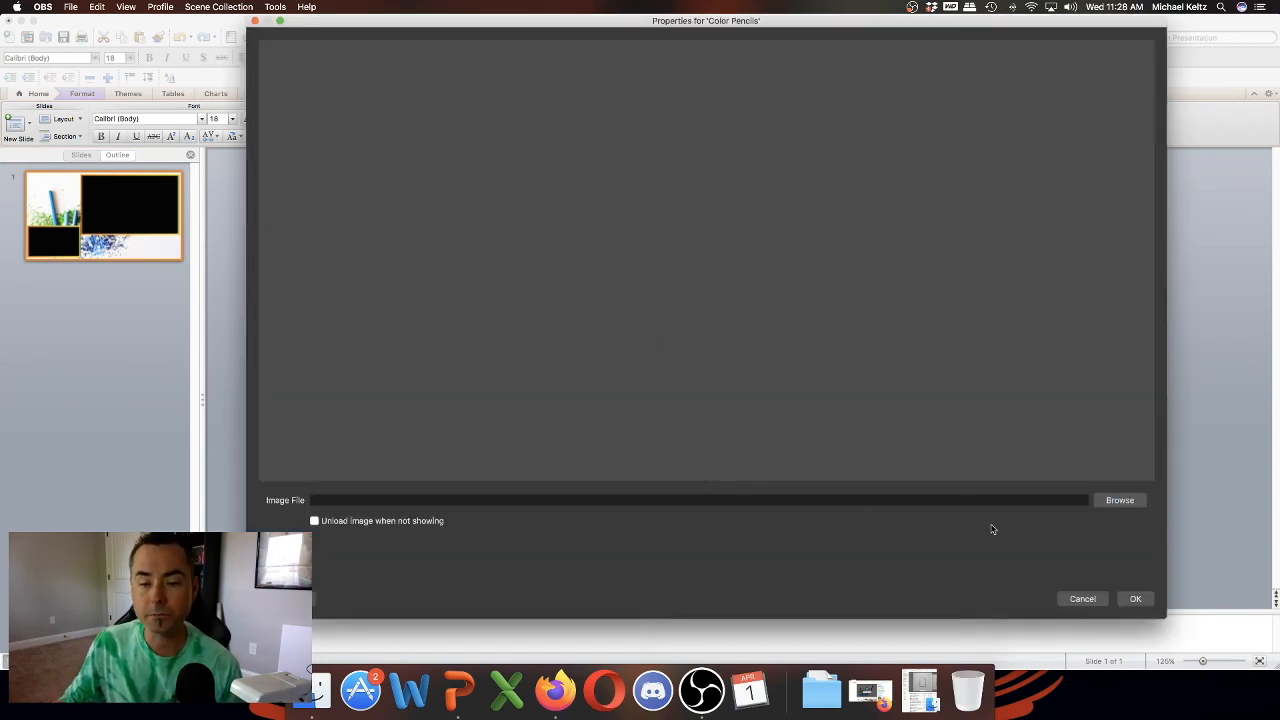
Step: Load Color Pencil Overlay.png from All My Files as the Color Pencils image and accept the source properties
{"action": "left_click", "coordinate": [1120, 500]}
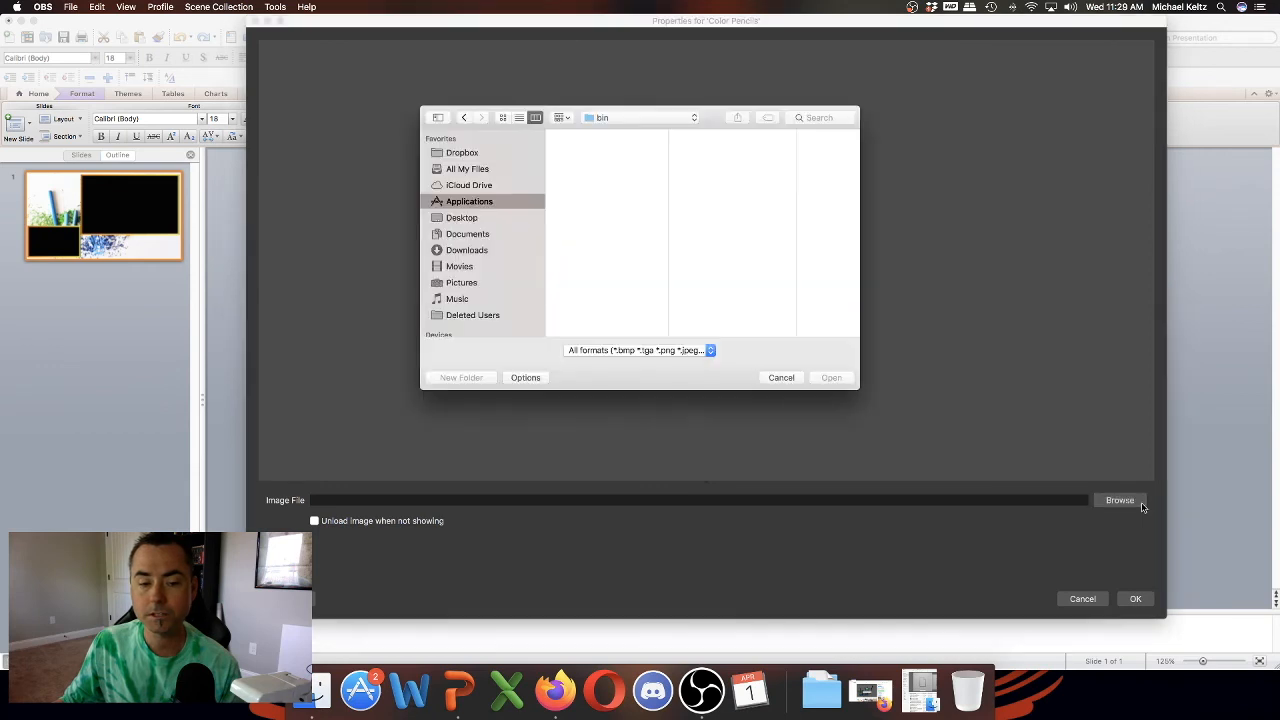
{"action": "left_click", "coordinate": [468, 168]}
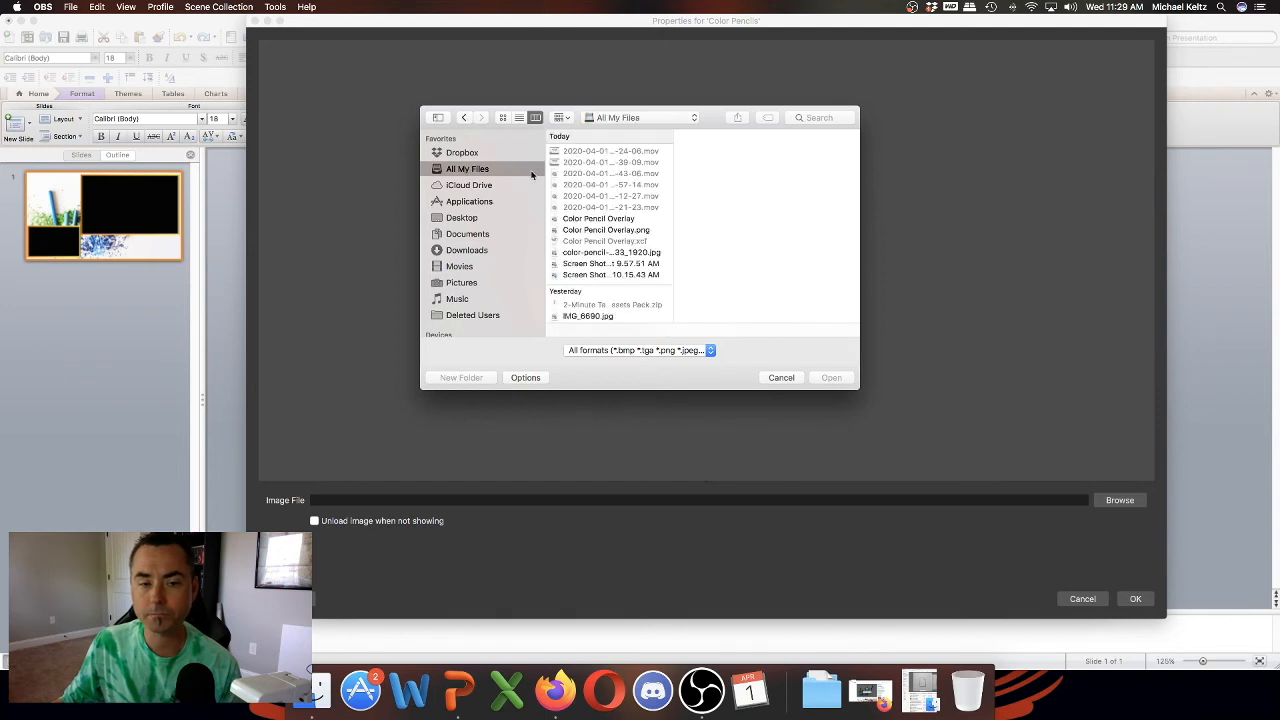
{"action": "left_click", "coordinate": [619, 230]}
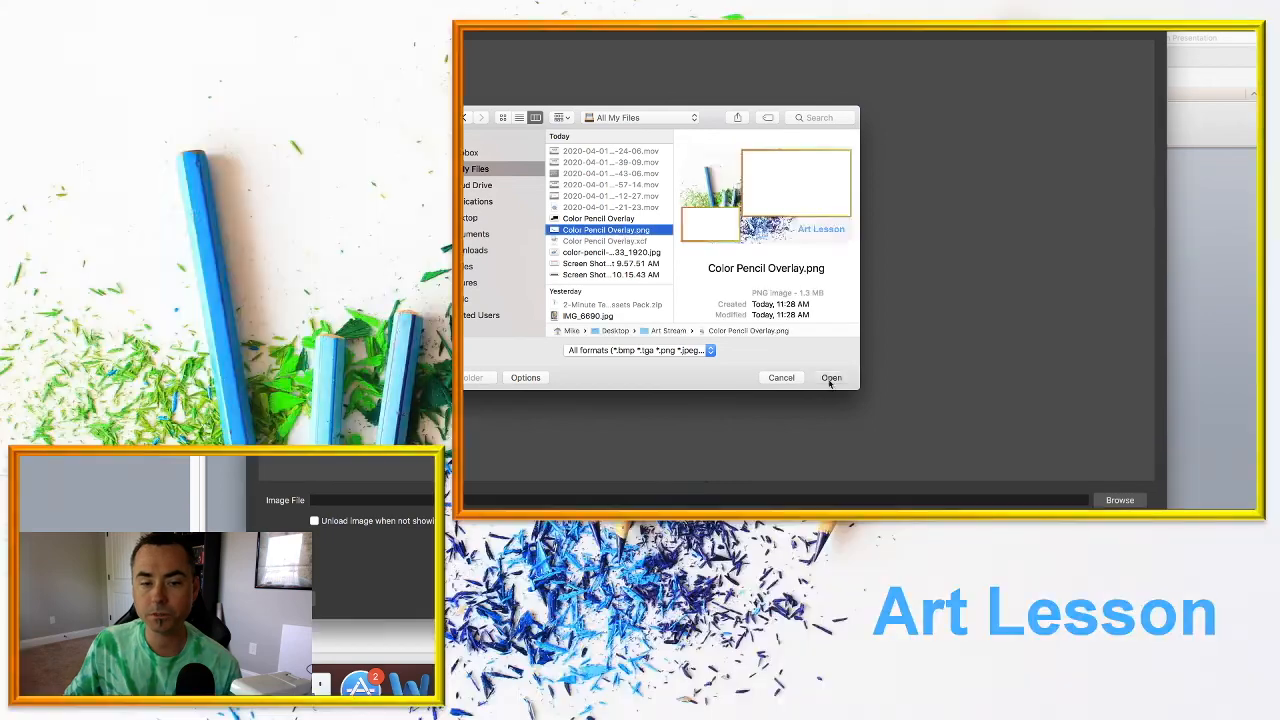
{"action": "left_click", "coordinate": [831, 377]}
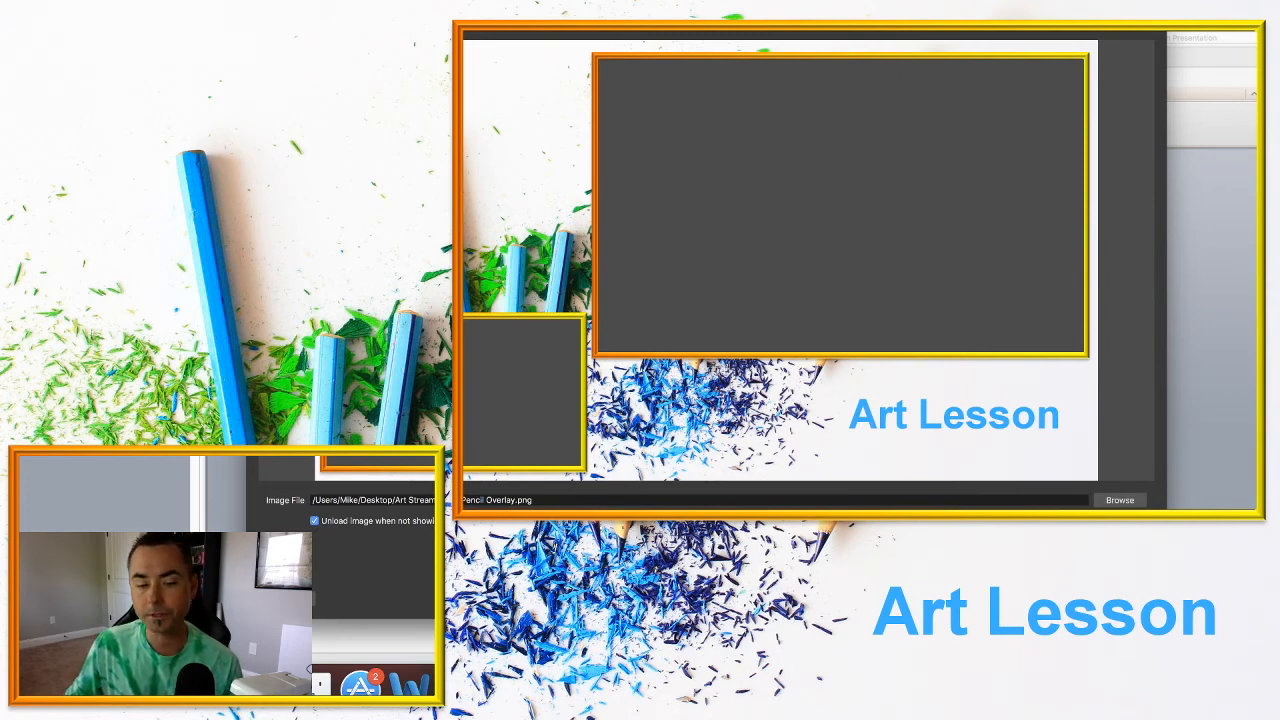
{"action": "key", "text": "Return"}
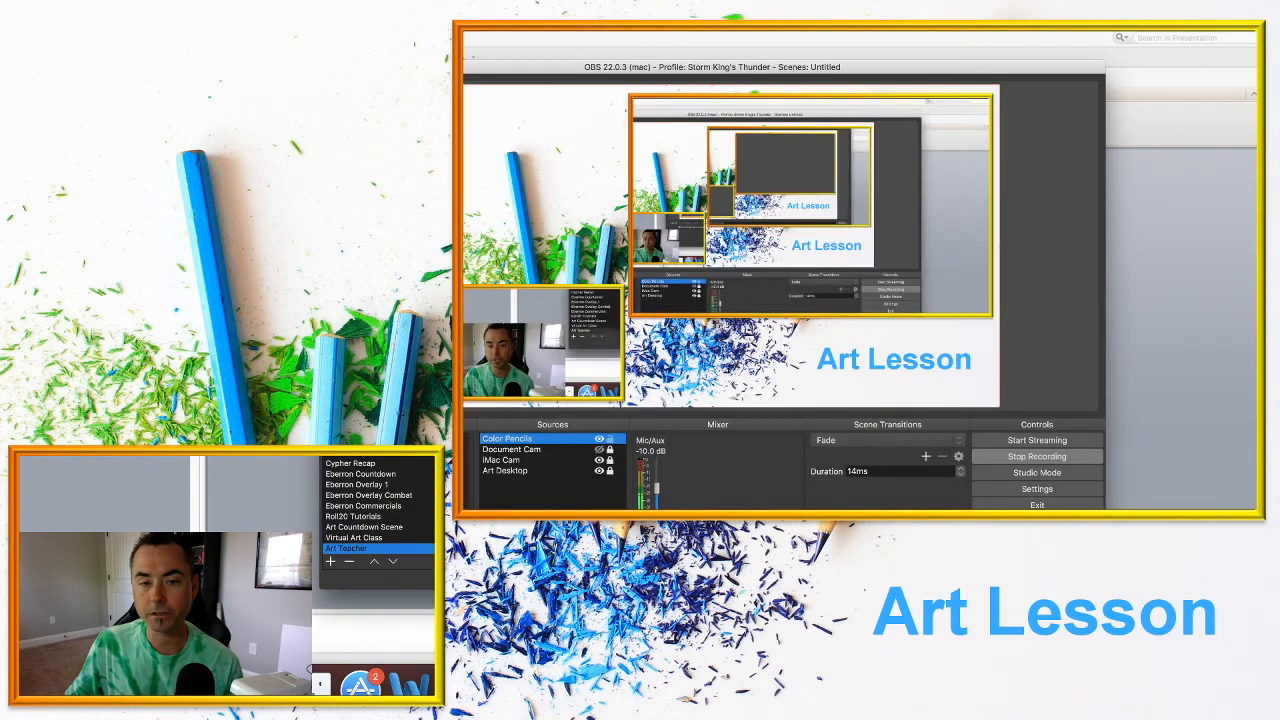